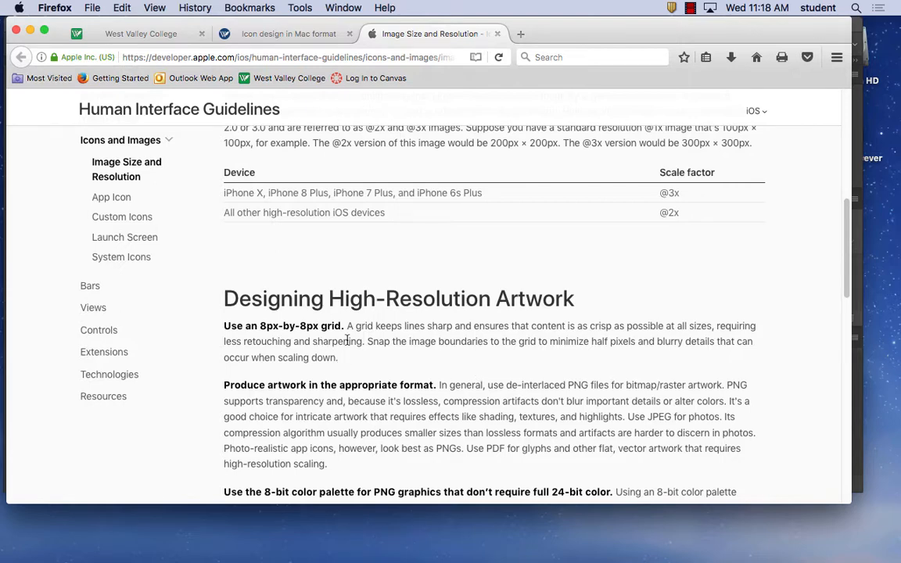
Switch to Photoshop and open the Guides, Grid & Slices preferences
{"action": "left_click", "coordinate": [337, 535]}
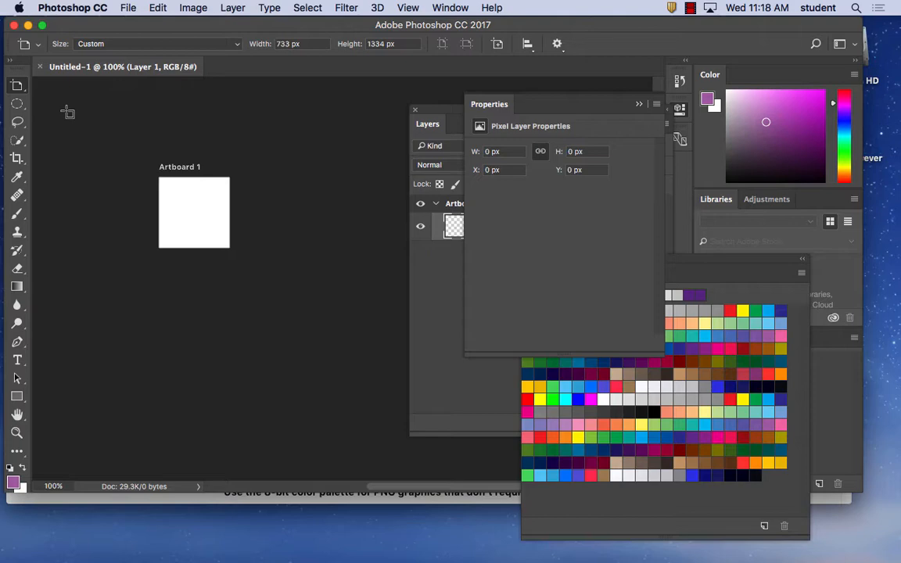
{"action": "left_click", "coordinate": [74, 7]}
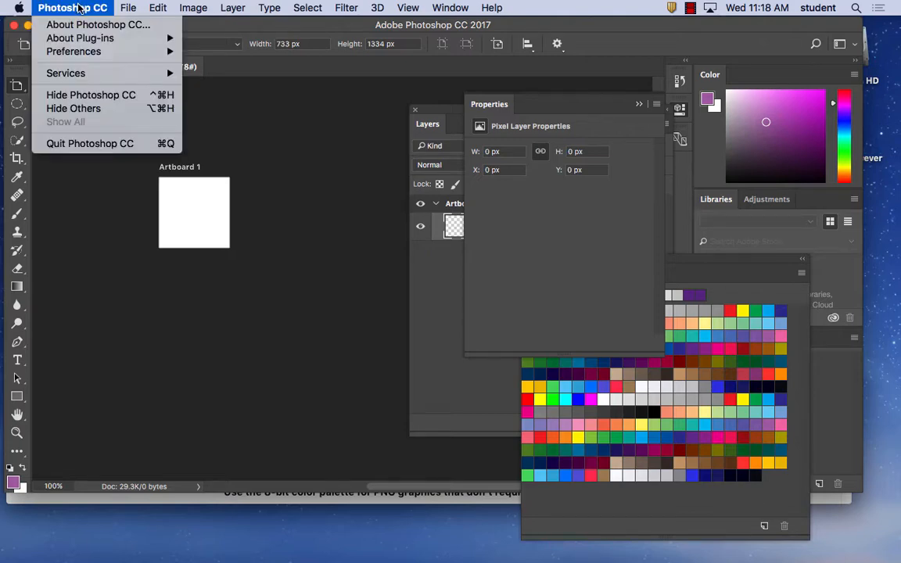
{"action": "mouse_move", "coordinate": [84, 53]}
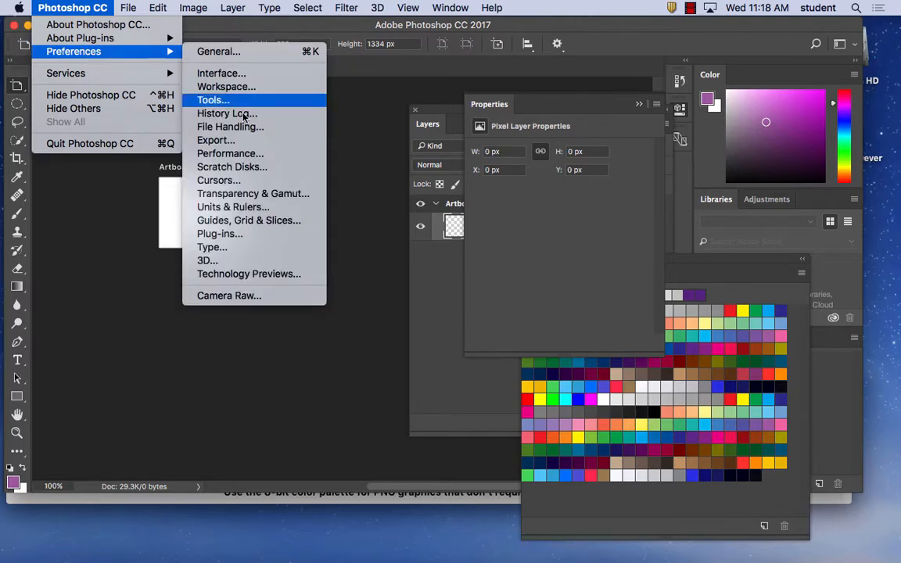
{"action": "left_click", "coordinate": [269, 222]}
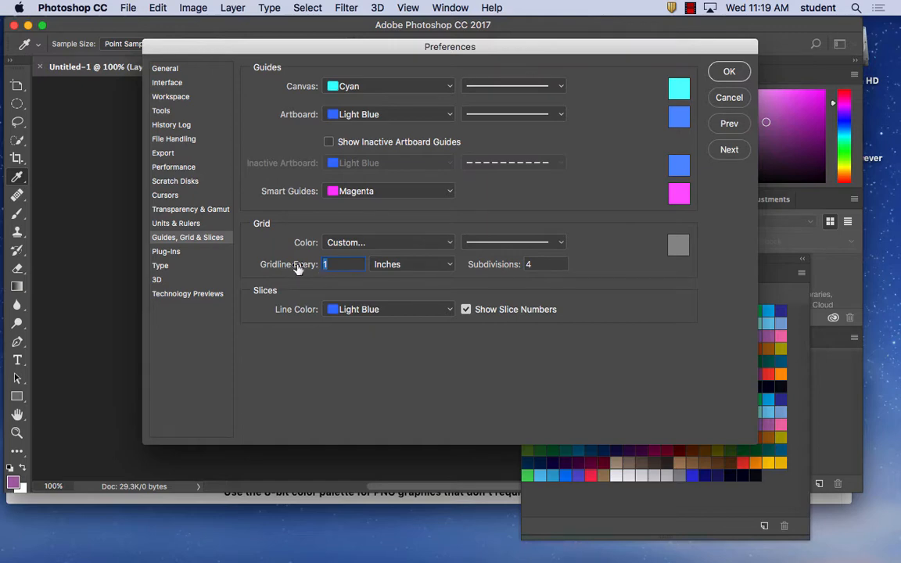
Set the grid to a gridline every 10 pixels with 2 subdivisions
{"action": "left_click", "coordinate": [406, 270]}
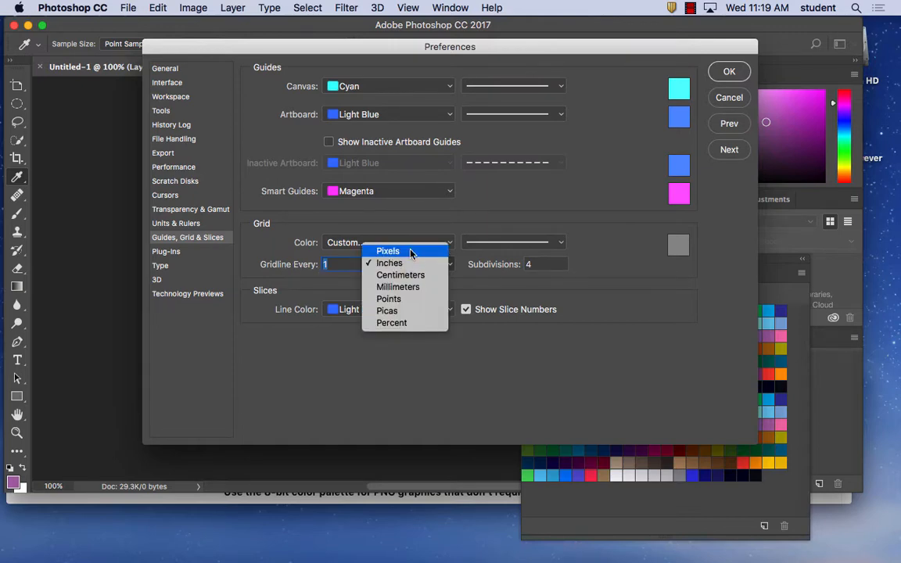
{"action": "left_click", "coordinate": [412, 250]}
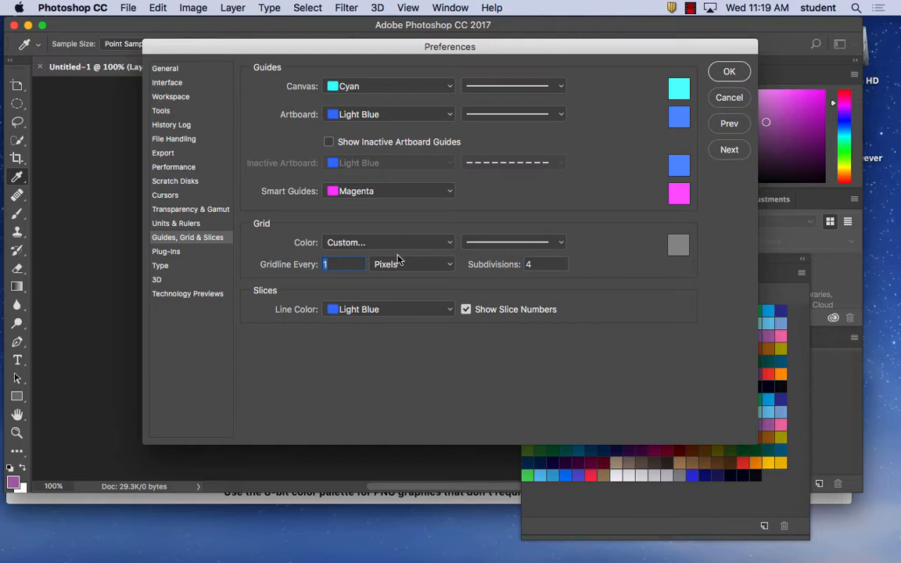
{"action": "left_click", "coordinate": [354, 265]}
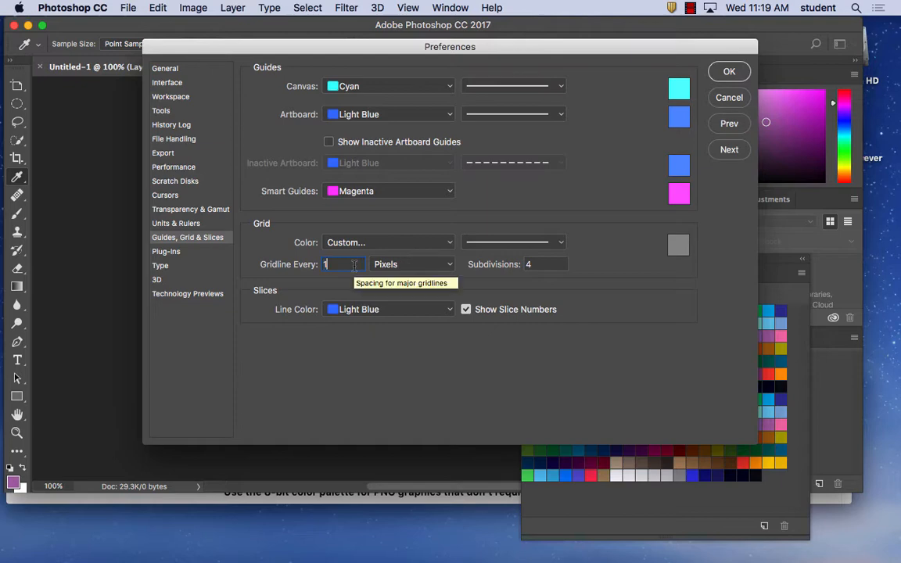
{"action": "type", "text": "0"}
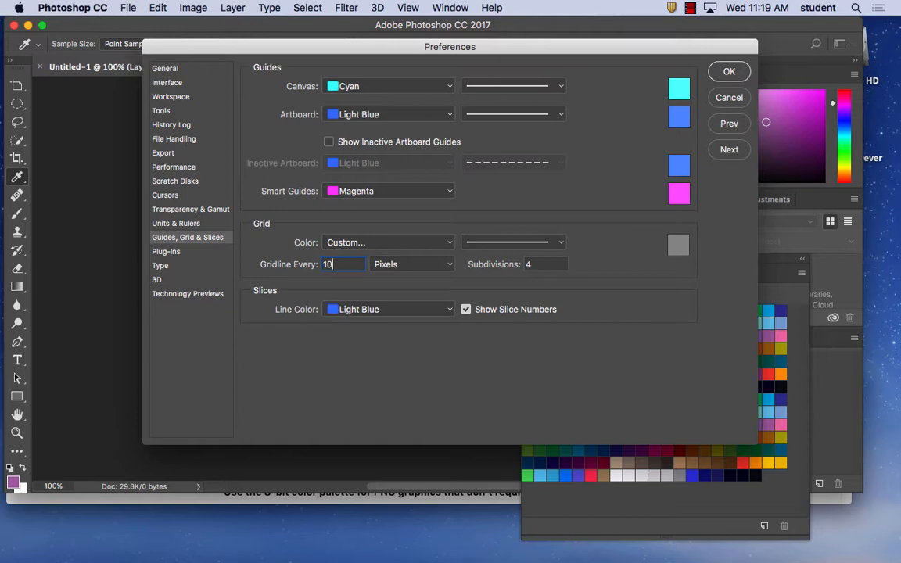
{"action": "left_click", "coordinate": [555, 265]}
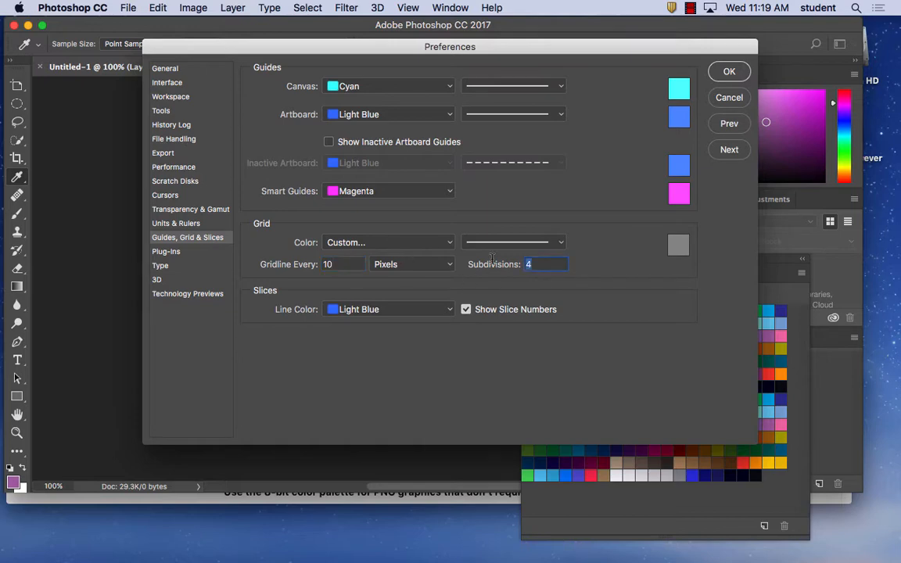
{"action": "type", "text": "1"}
{"action": "key", "text": "BackSpace"}
{"action": "type", "text": "2"}
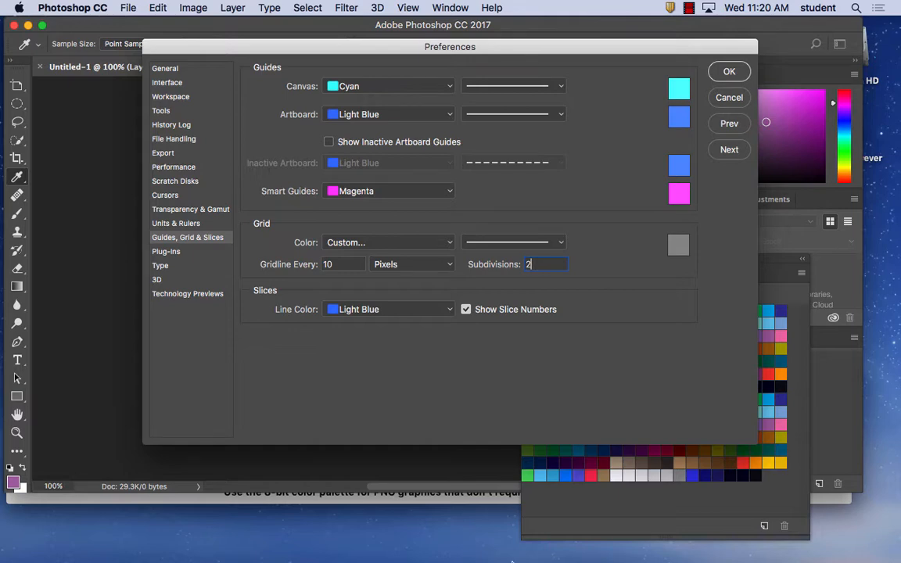
Change the grid color to bright red (f52626) and apply the preferences
{"action": "left_click", "coordinate": [677, 244]}
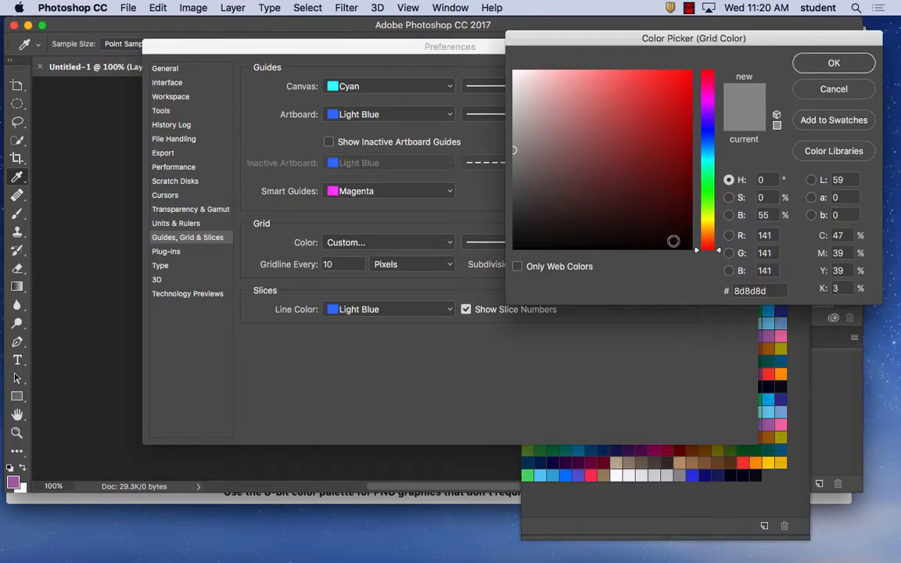
{"action": "left_click", "coordinate": [658, 75]}
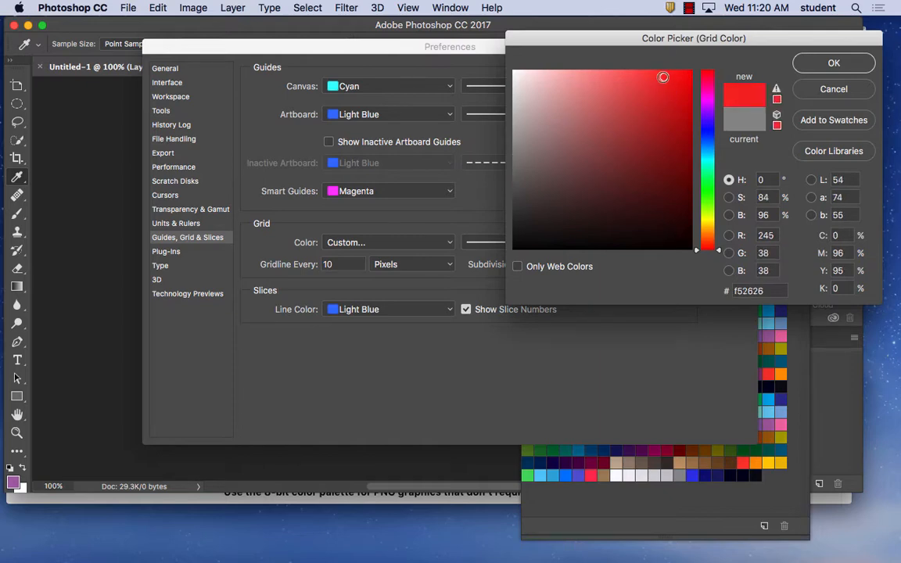
{"action": "left_click", "coordinate": [834, 64]}
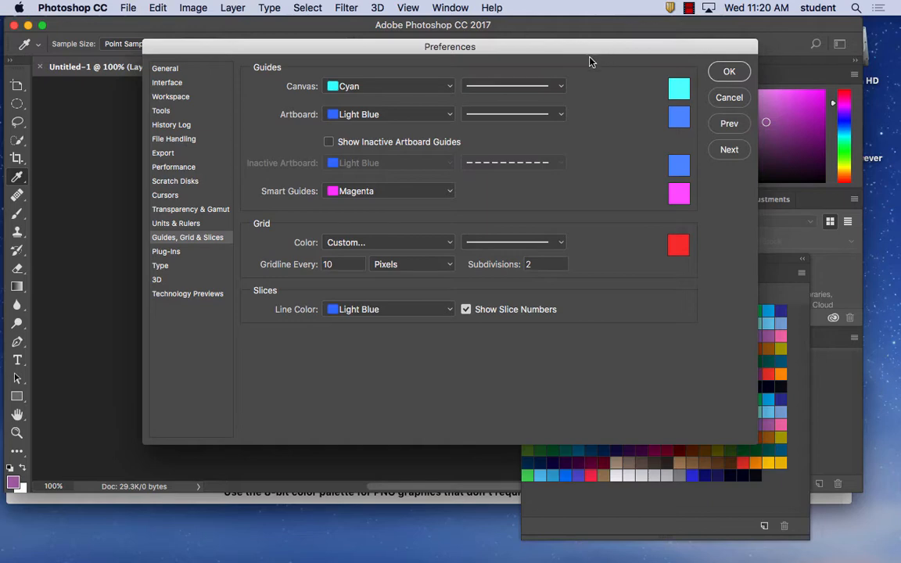
{"action": "left_click_drag", "start_coordinate": [500, 266], "coordinate": [505, 266]}
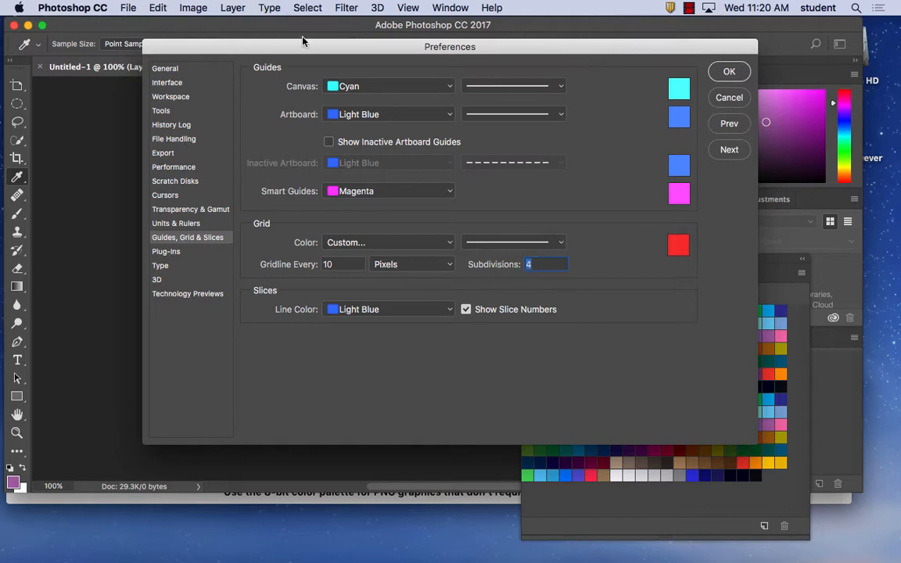
{"action": "left_click_drag", "start_coordinate": [257, 43], "coordinate": [237, 47]}
{"action": "left_click", "coordinate": [708, 72]}
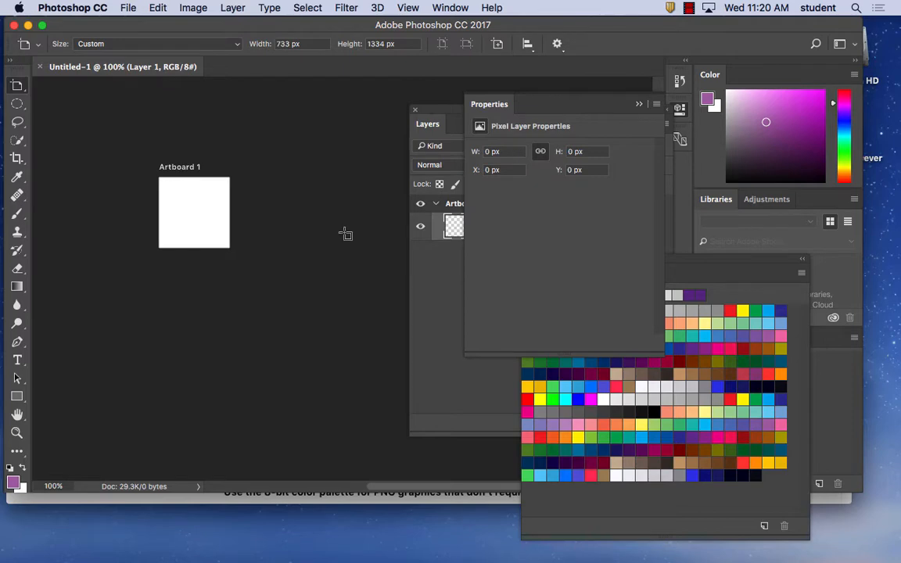
Show the grid over the artboard and inspect it at 400% zoom
{"action": "left_click", "coordinate": [408, 7]}
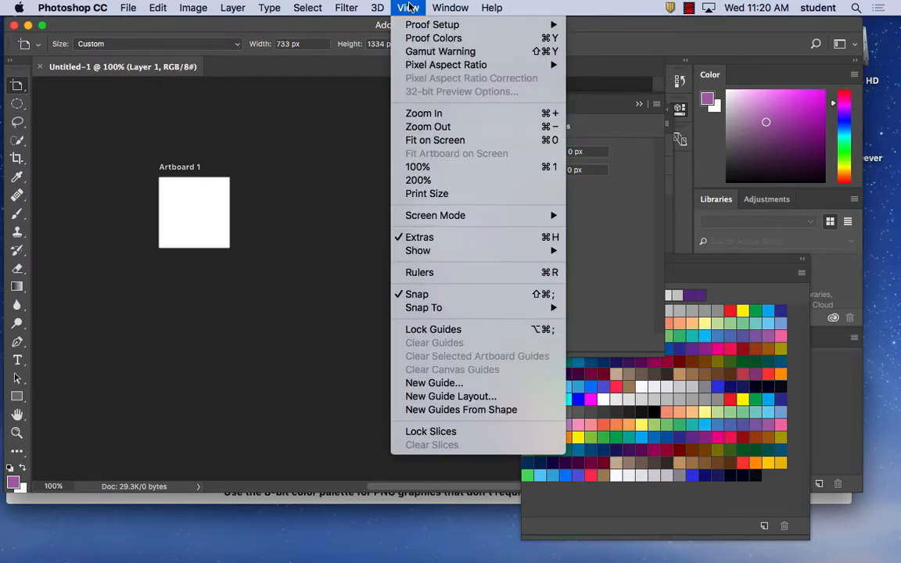
{"action": "mouse_move", "coordinate": [555, 256]}
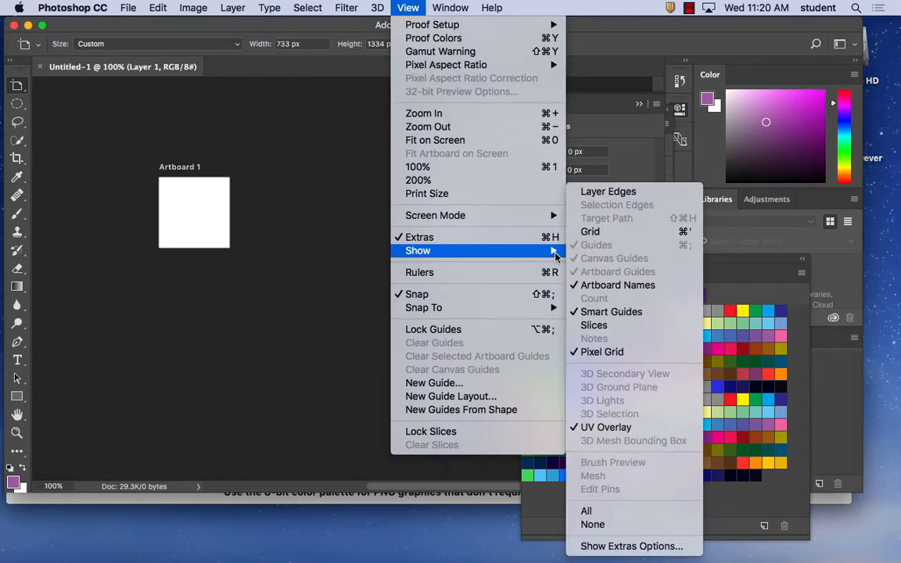
{"action": "left_click", "coordinate": [615, 233]}
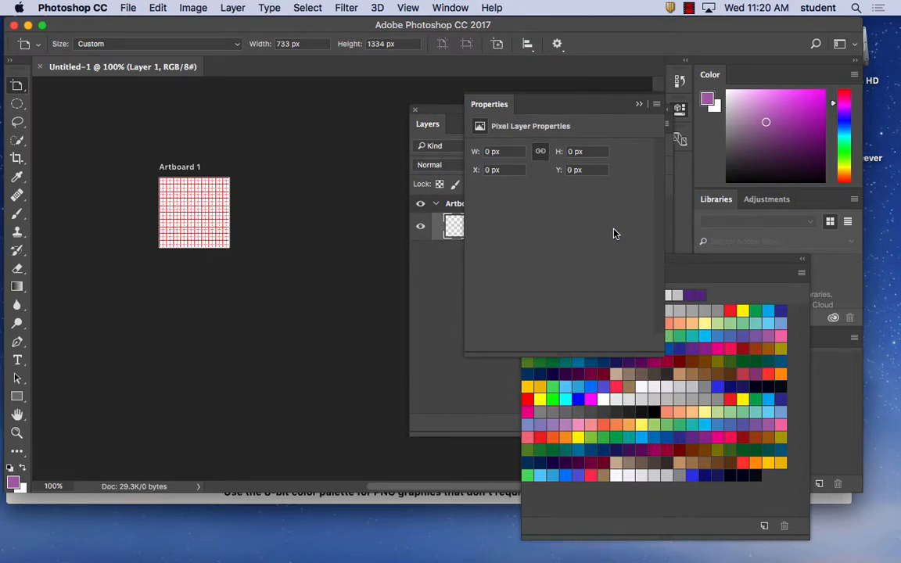
{"action": "key", "text": "super+equal"}
{"action": "key", "text": "super+equal"}
{"action": "key", "text": "super+equal"}
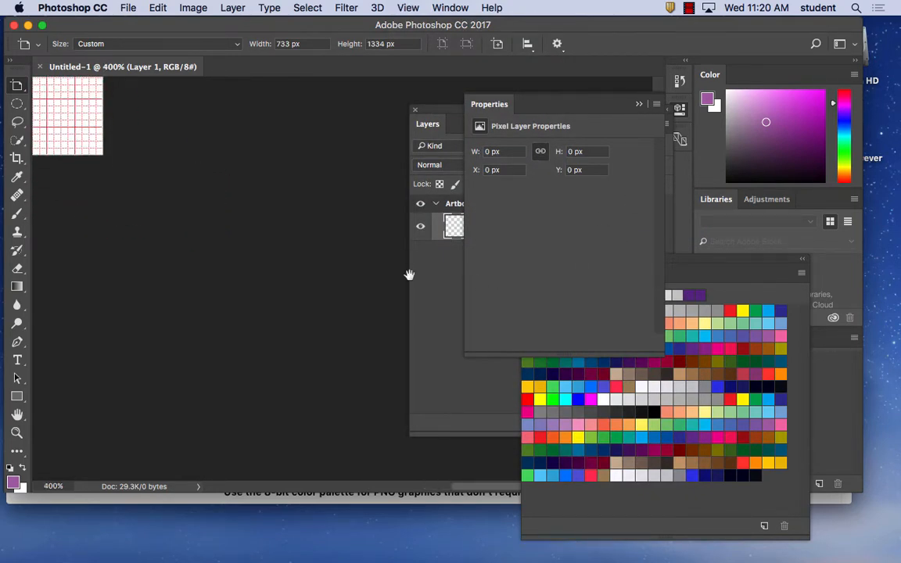
{"action": "left_click_drag", "start_coordinate": [130, 104], "coordinate": [393, 348]}
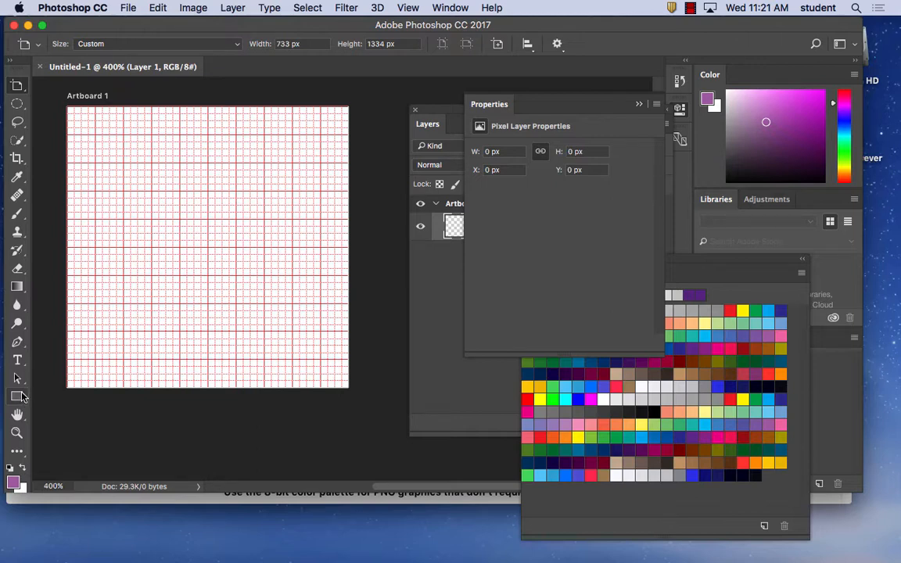
Create a 100 by 100 px three-sided star on the artboard with the Polygon tool, with sides indented by 53%
{"action": "left_click", "coordinate": [19, 398]}
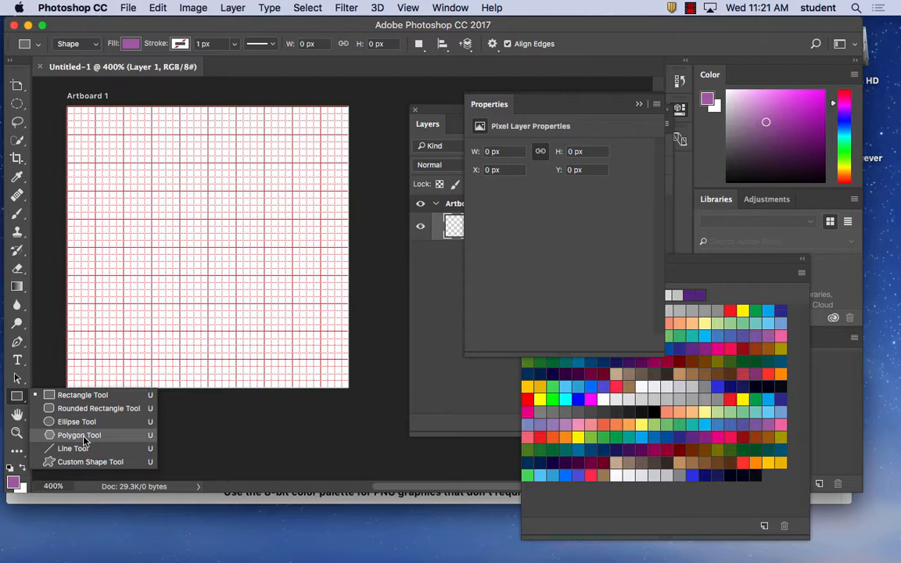
{"action": "left_click", "coordinate": [79, 435]}
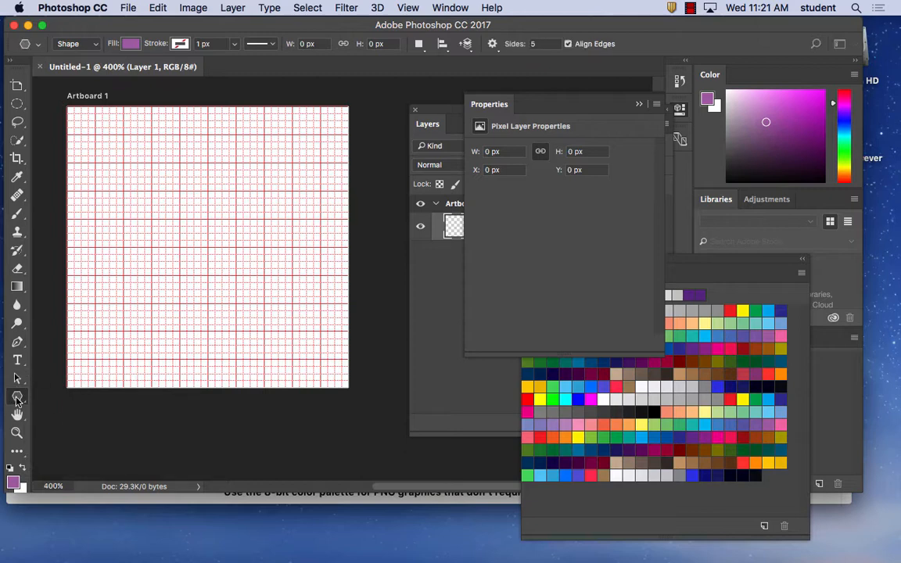
{"action": "left_click", "coordinate": [193, 198]}
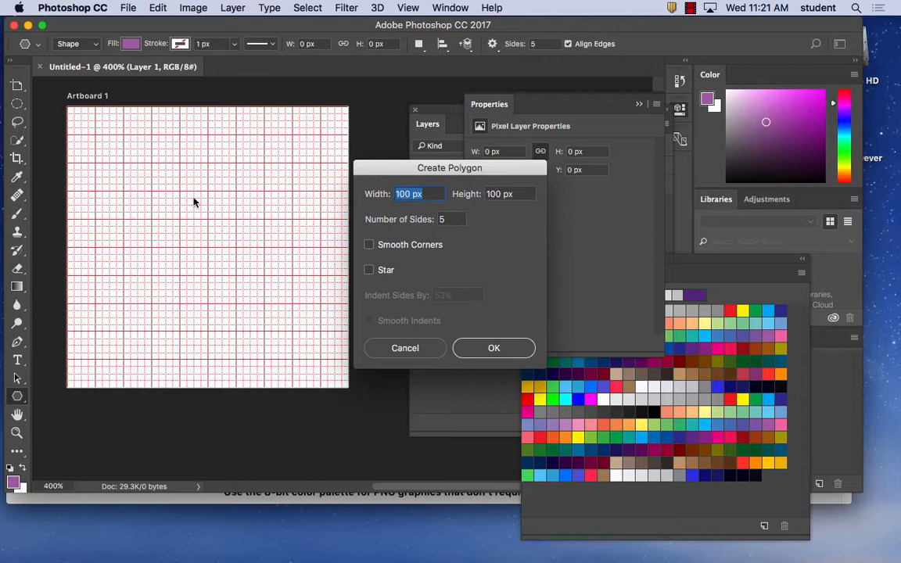
{"action": "key", "text": "Tab"}
{"action": "key", "text": "Tab"}
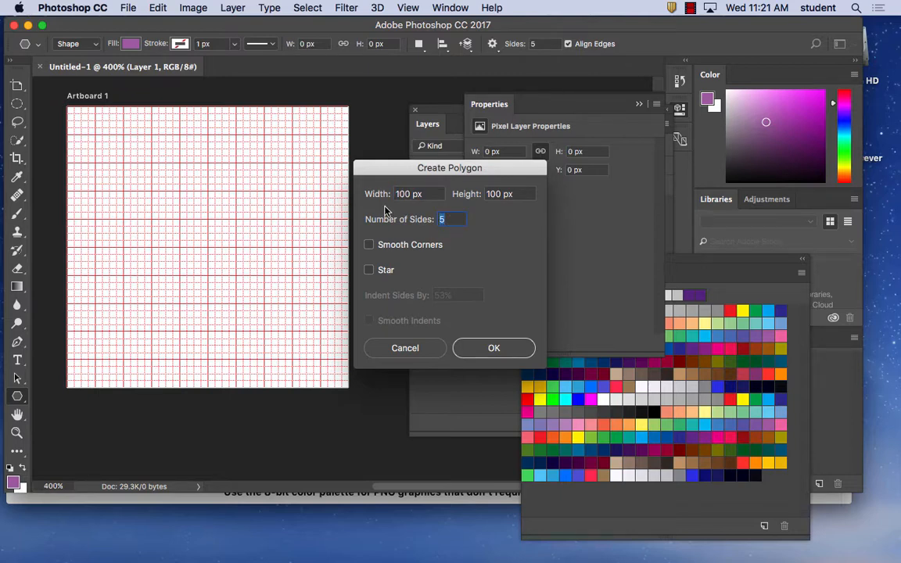
{"action": "type", "text": "3"}
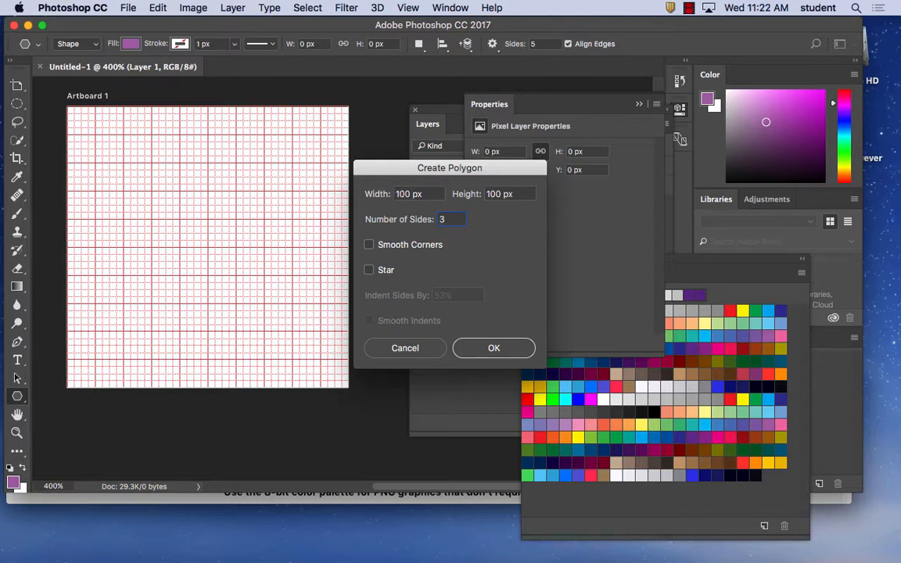
{"action": "left_click", "coordinate": [369, 271]}
{"action": "left_click", "coordinate": [369, 271]}
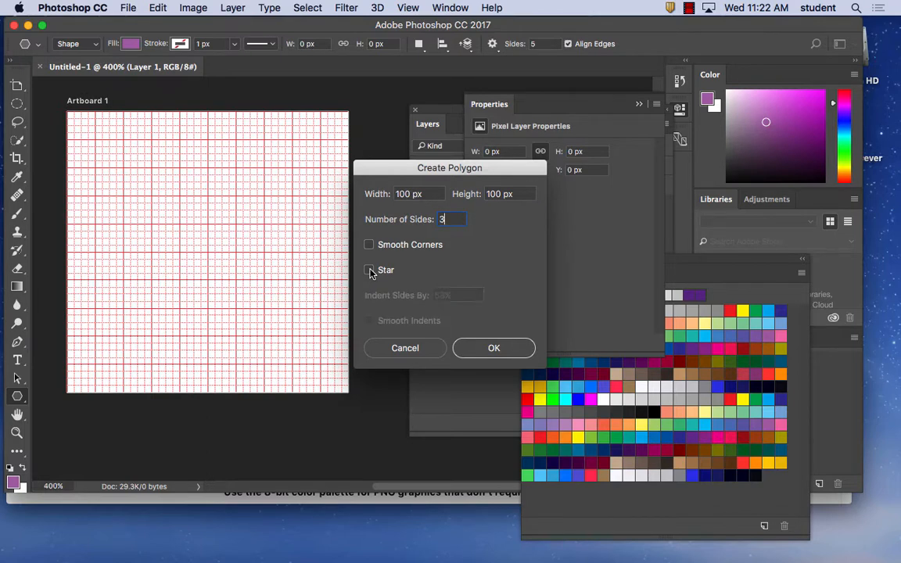
{"action": "left_click", "coordinate": [369, 271]}
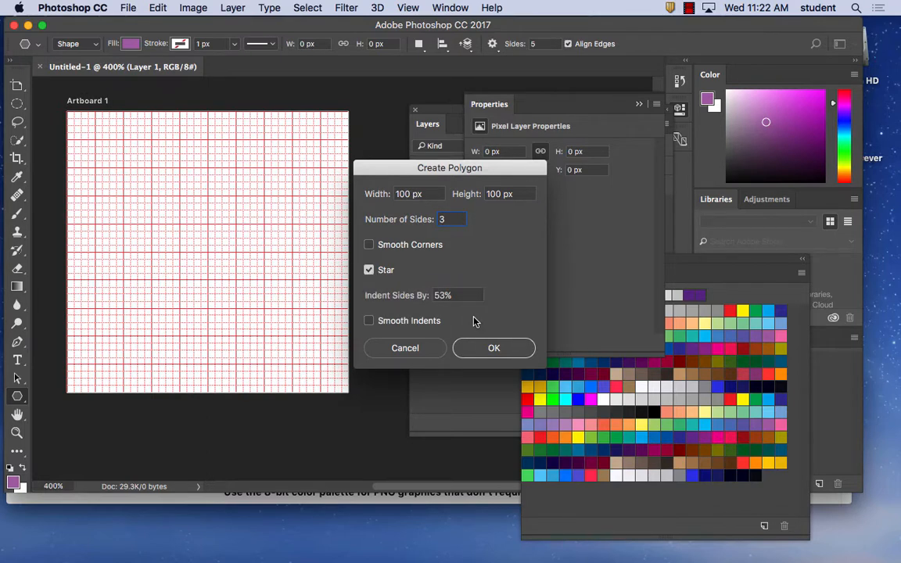
{"action": "left_click", "coordinate": [495, 348]}
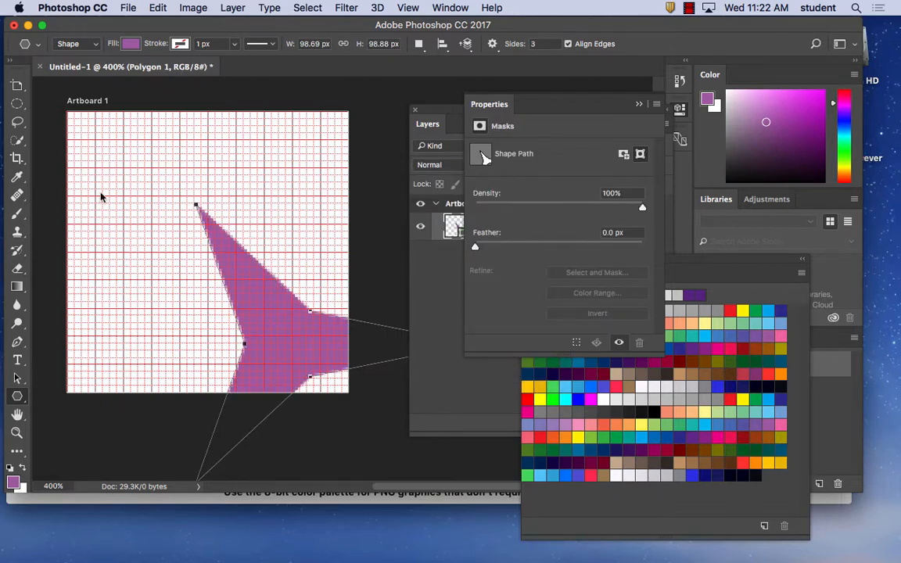
Move the purple star with the Move tool so that all three points lie within the artboard
{"action": "left_click", "coordinate": [17, 85]}
{"action": "left_click", "coordinate": [17, 86]}
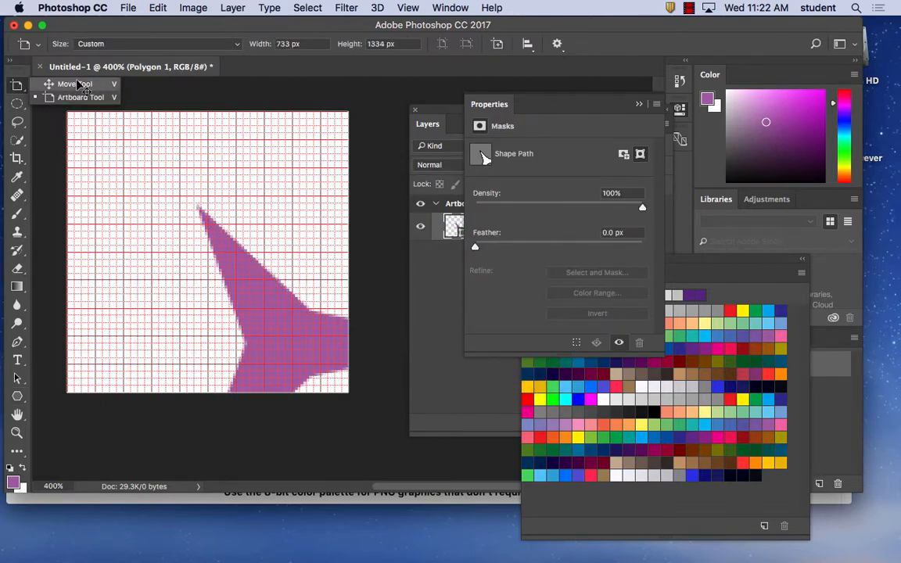
{"action": "left_click", "coordinate": [58, 76]}
{"action": "left_click_drag", "start_coordinate": [298, 328], "coordinate": [165, 239]}
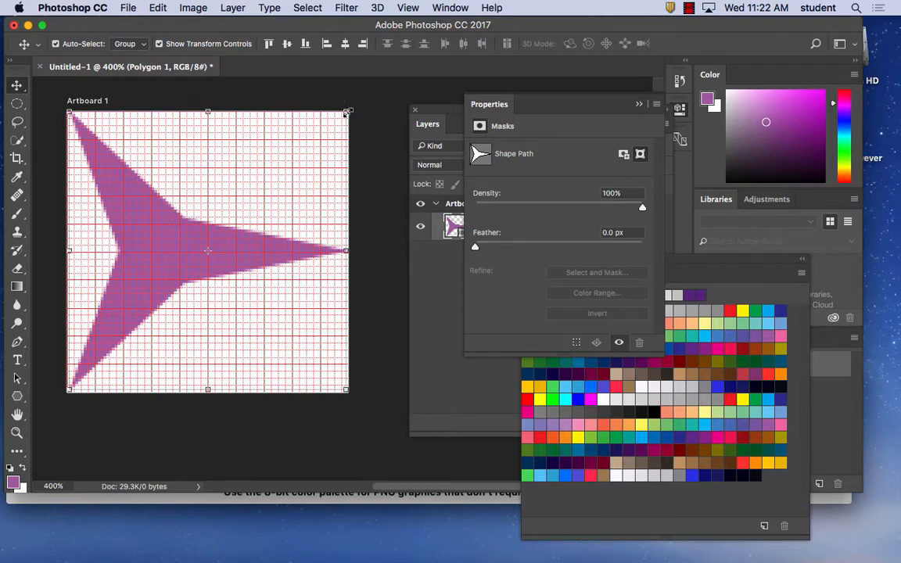
Scale the star to about 90% and center it on the artboard at about X 49.5 px, Y 49.5 px, applying the transform
{"action": "left_click_drag", "start_coordinate": [348, 113], "coordinate": [309, 129]}
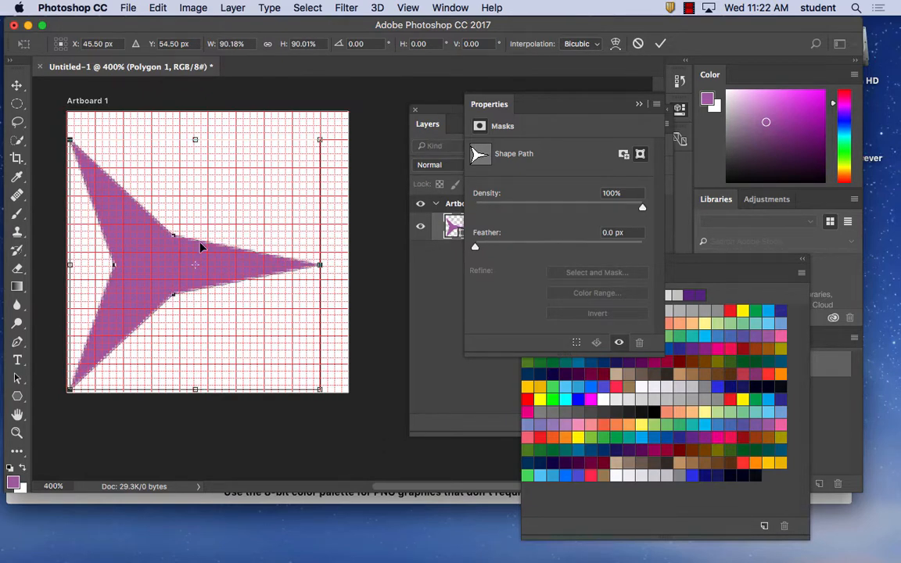
{"action": "left_click_drag", "start_coordinate": [166, 262], "coordinate": [176, 253]}
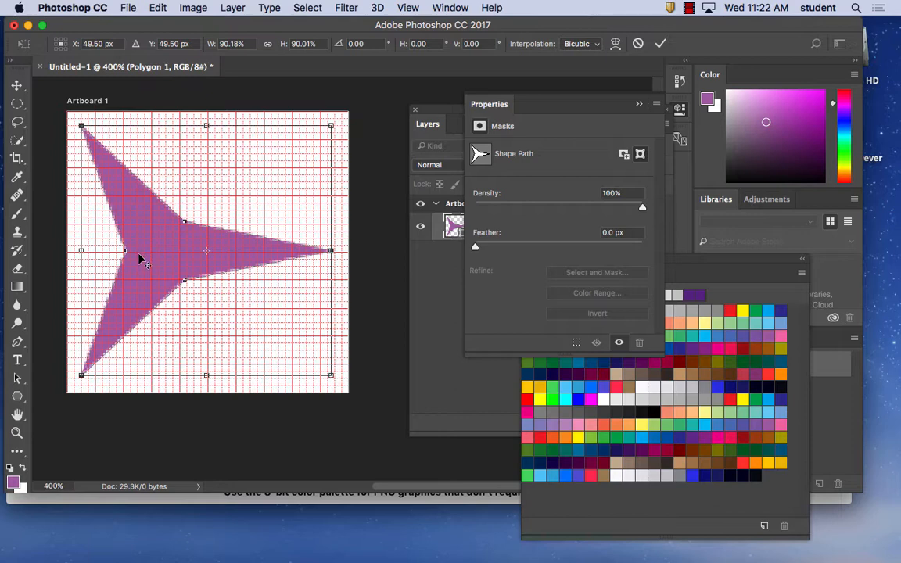
{"action": "left_click_drag", "start_coordinate": [149, 260], "coordinate": [170, 248]}
{"action": "left_click", "coordinate": [17, 85]}
{"action": "left_click", "coordinate": [568, 212]}
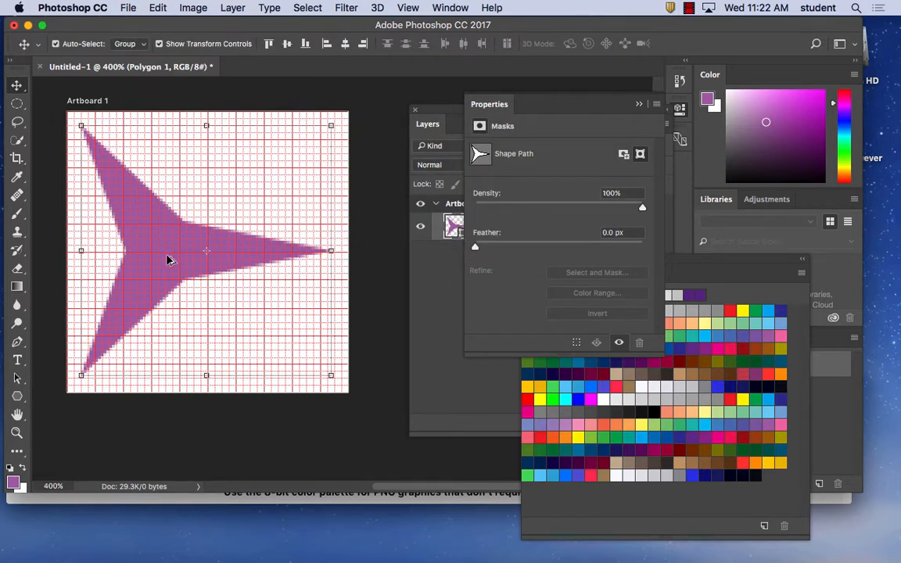
Duplicate the star and place the copy slightly to the right of the original
{"action": "scroll", "coordinate": [167, 256], "scroll_direction": "down", "scroll_amount": 1}
{"action": "left_click_drag", "start_coordinate": [168, 257], "coordinate": [193, 261]}
Try rotating the whole canvas 180° and undo the rotation
{"action": "left_click", "coordinate": [192, 8]}
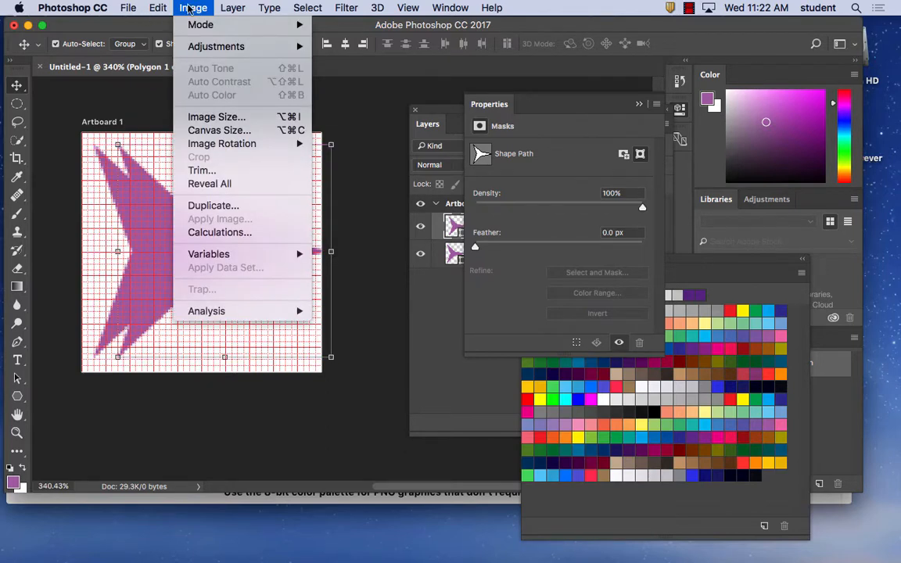
{"action": "mouse_move", "coordinate": [202, 145]}
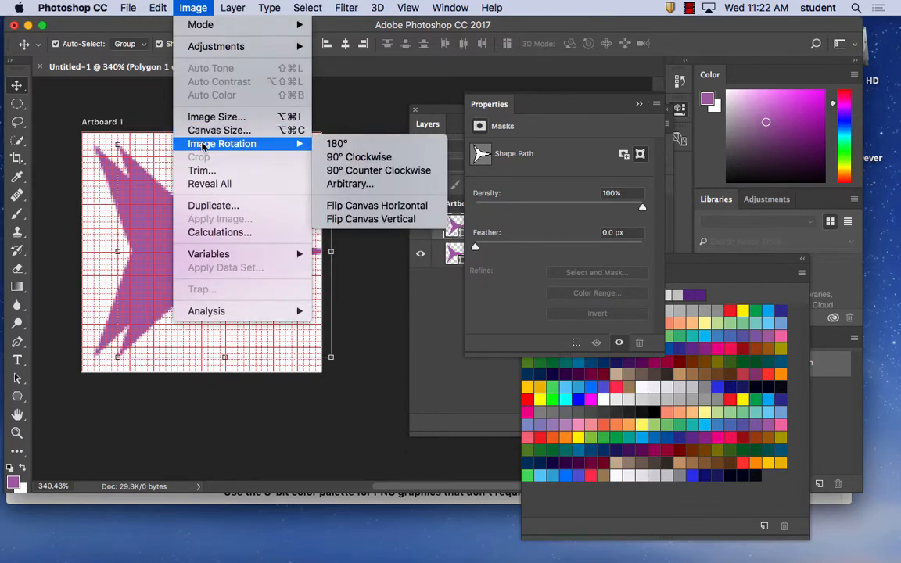
{"action": "left_click", "coordinate": [346, 144]}
{"action": "left_click", "coordinate": [155, 8]}
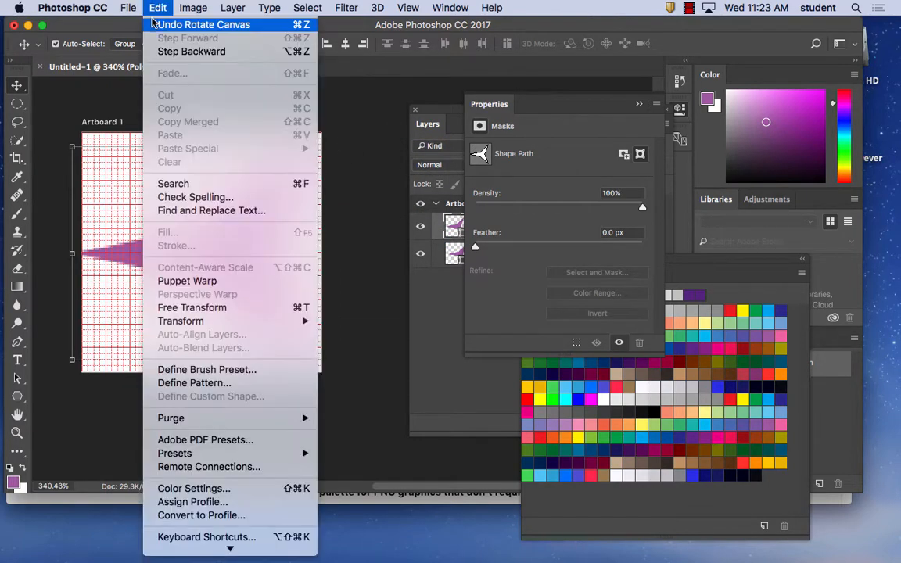
{"action": "left_click", "coordinate": [155, 25]}
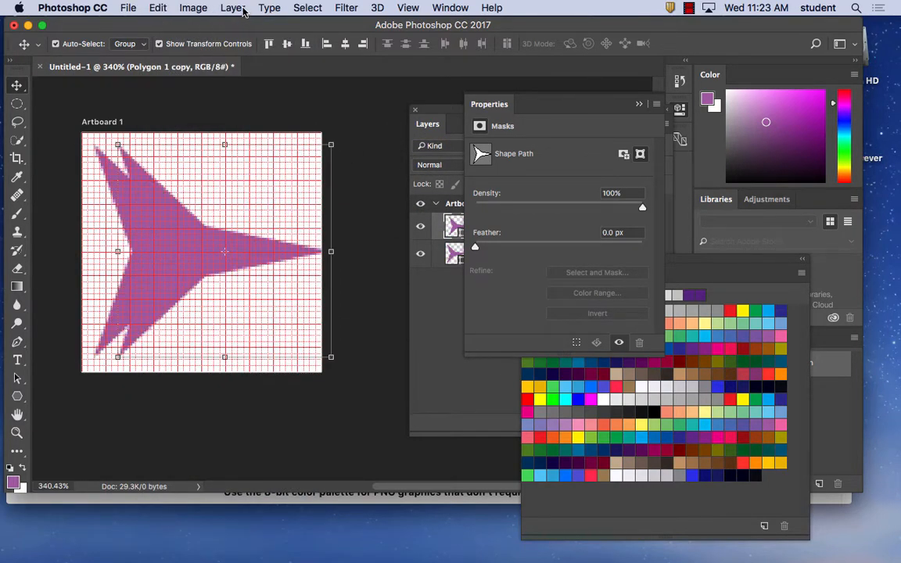
{"action": "left_click", "coordinate": [430, 301]}
{"action": "left_click", "coordinate": [476, 227]}
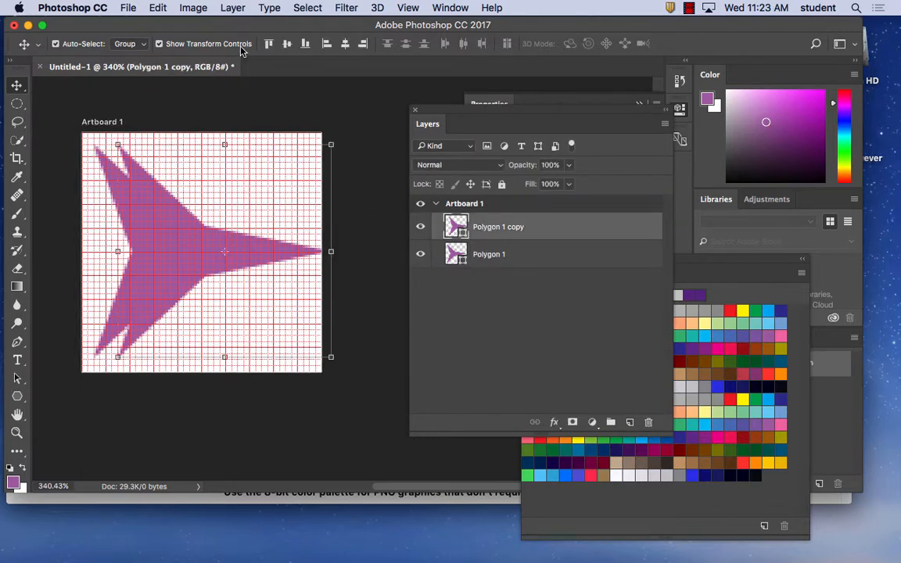
{"action": "left_click", "coordinate": [199, 7]}
{"action": "mouse_move", "coordinate": [233, 7]}
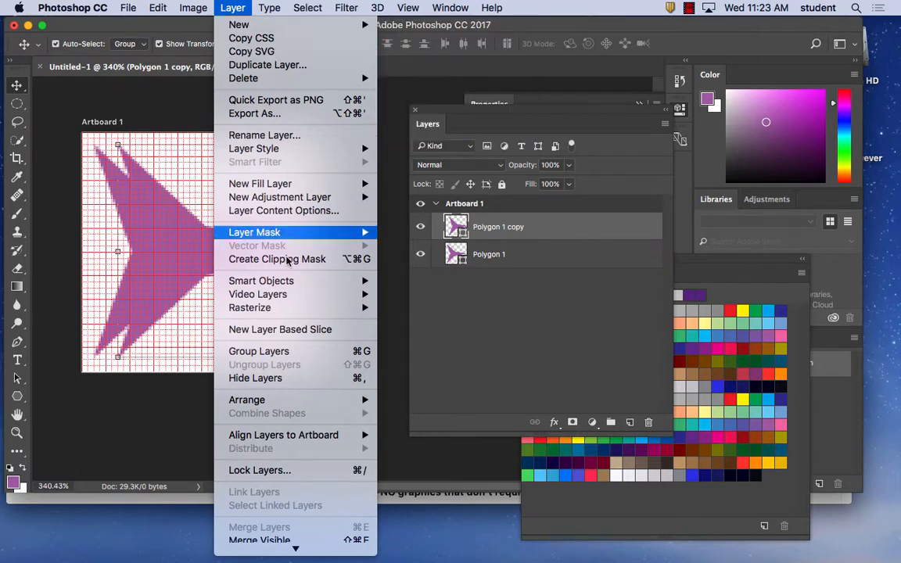
{"action": "mouse_move", "coordinate": [155, 4]}
{"action": "mouse_move", "coordinate": [184, 6]}
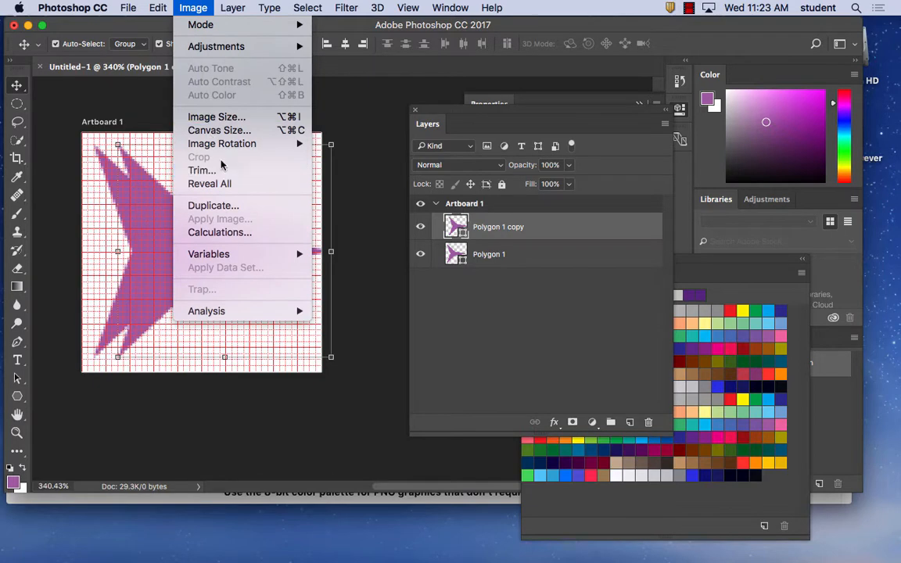
{"action": "mouse_move", "coordinate": [227, 147]}
{"action": "left_click", "coordinate": [195, 9]}
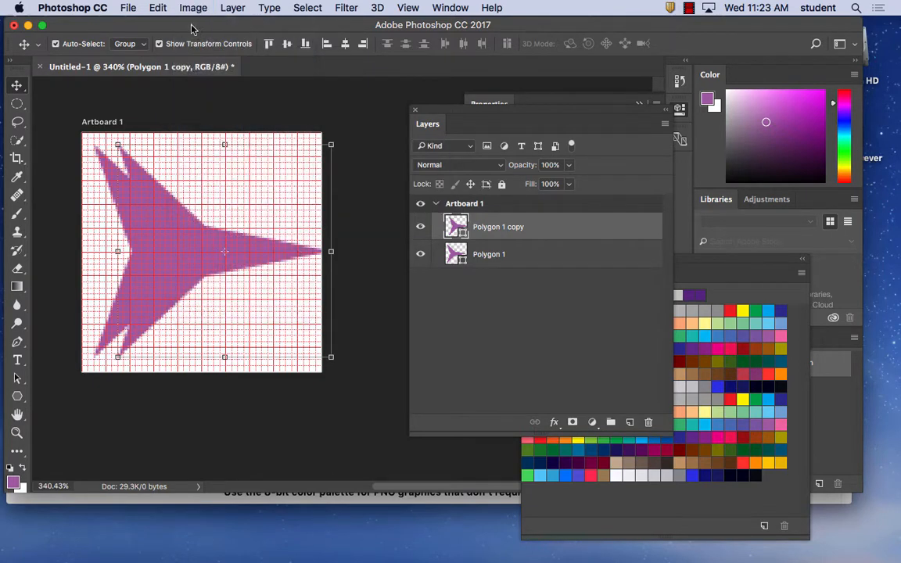
Flip the star copy to -100% width and height, center it at about X 48.5 px, Y 50.5 px, and apply the transform
{"action": "left_click_drag", "start_coordinate": [307, 126], "coordinate": [213, 262]}
{"action": "left_click_drag", "start_coordinate": [278, 253], "coordinate": [245, 259]}
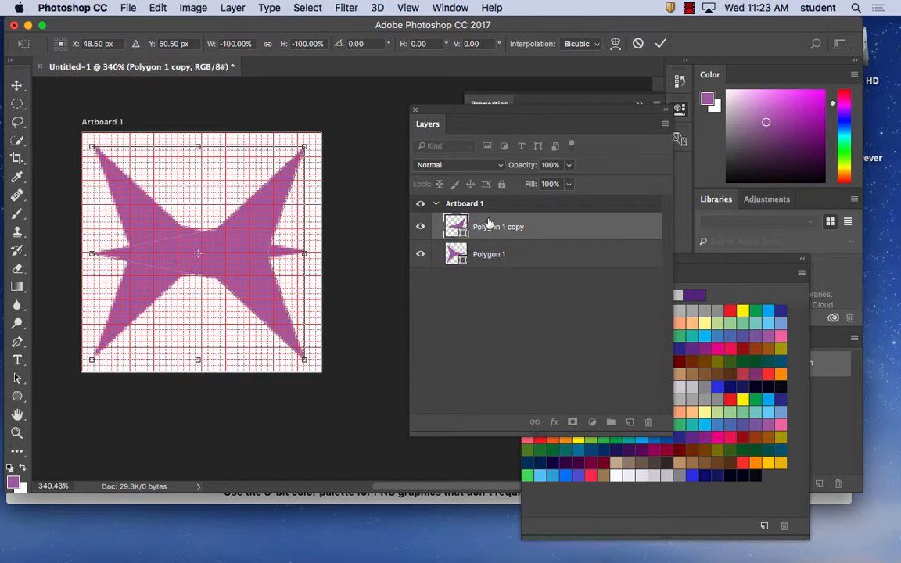
{"action": "left_click_drag", "start_coordinate": [471, 111], "coordinate": [372, 165]}
{"action": "left_click", "coordinate": [506, 103]}
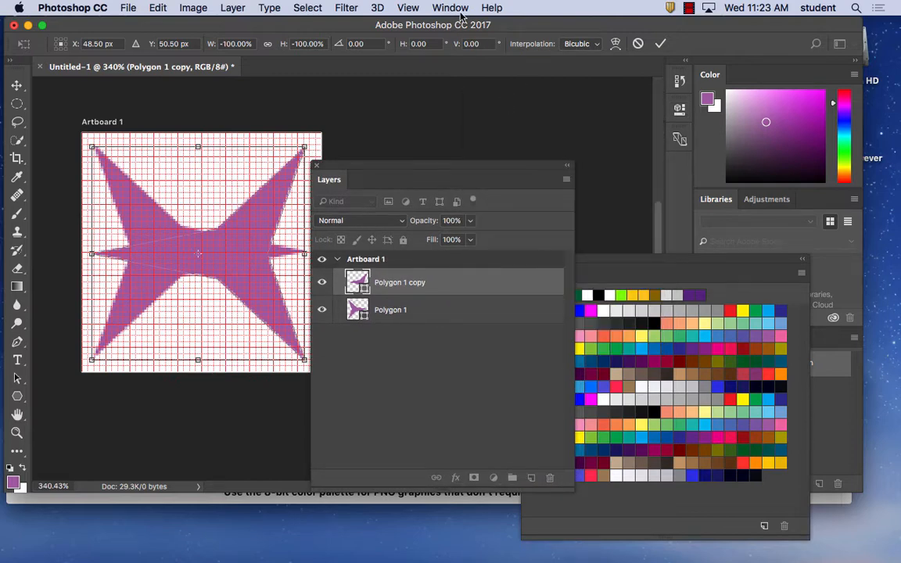
{"action": "left_click", "coordinate": [450, 7]}
{"action": "left_click", "coordinate": [501, 416]}
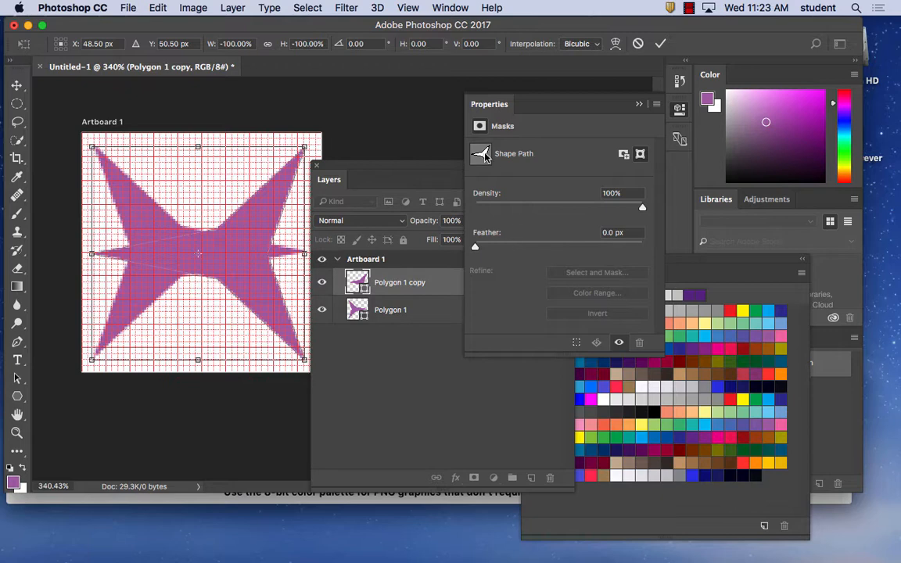
{"action": "left_click", "coordinate": [413, 169]}
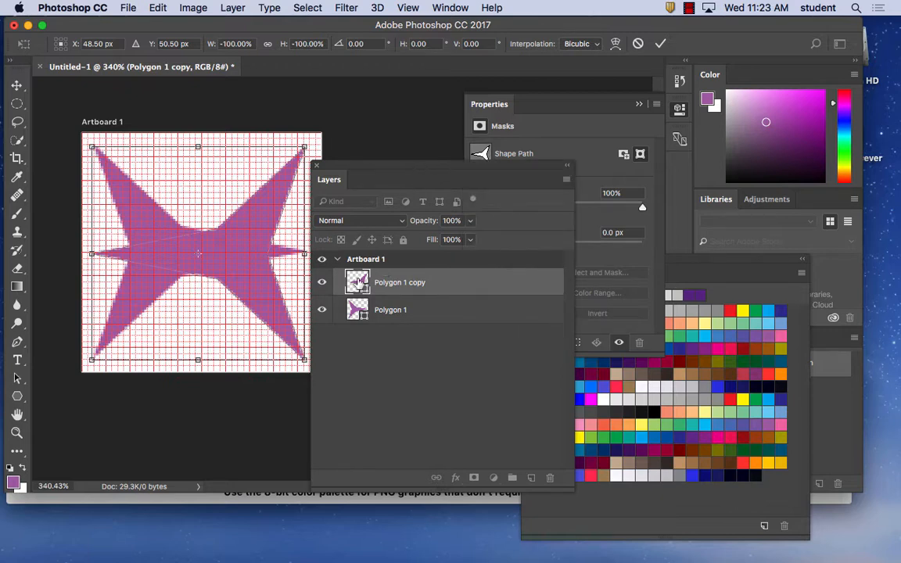
{"action": "key", "text": "v"}
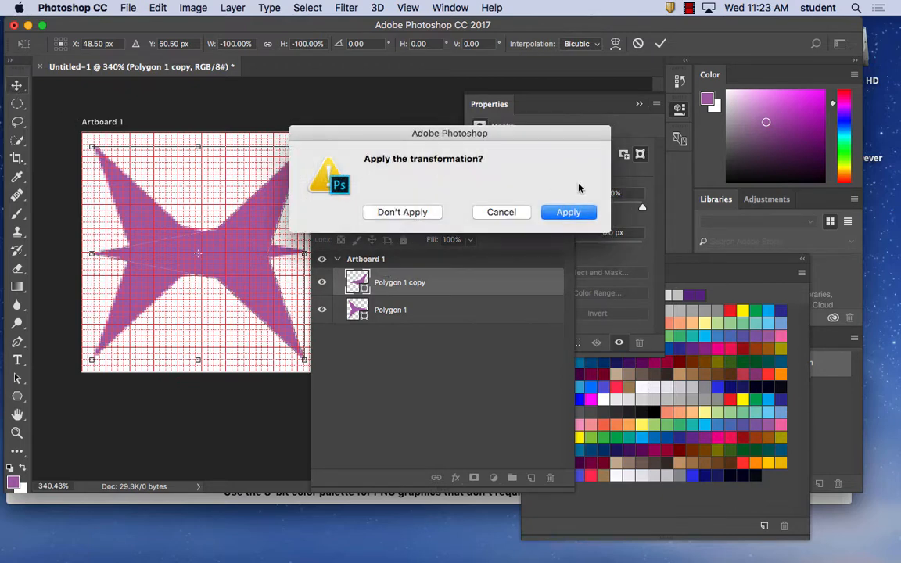
{"action": "left_click", "coordinate": [565, 211]}
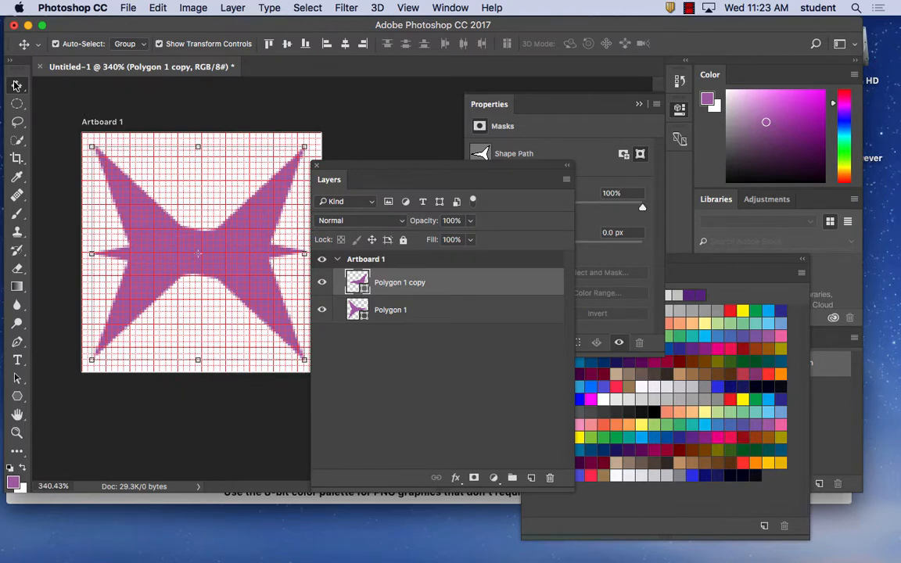
Change the fill color of the flipped star copy to golden yellow, #f4c127
{"action": "double_click", "coordinate": [357, 281]}
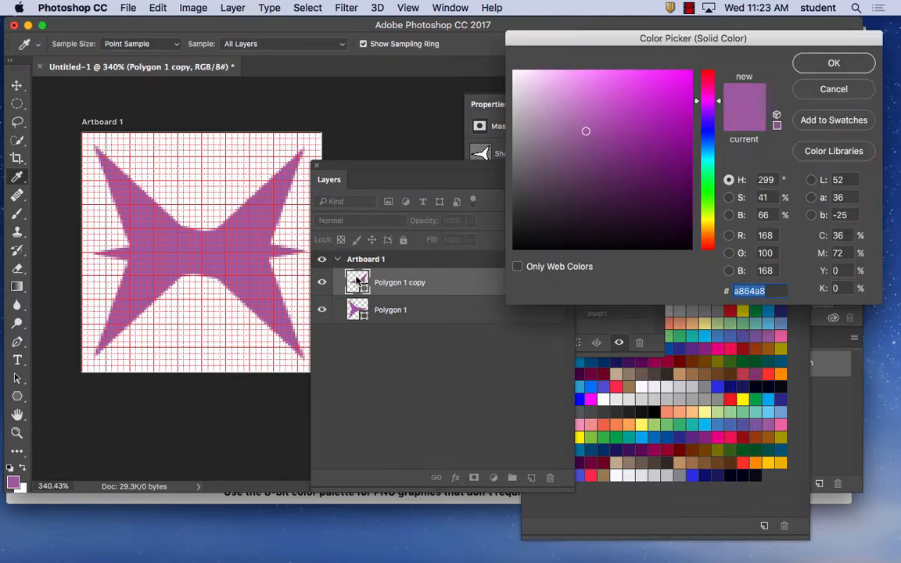
{"action": "left_click_drag", "start_coordinate": [708, 204], "coordinate": [710, 227]}
{"action": "left_click_drag", "start_coordinate": [660, 80], "coordinate": [663, 79]}
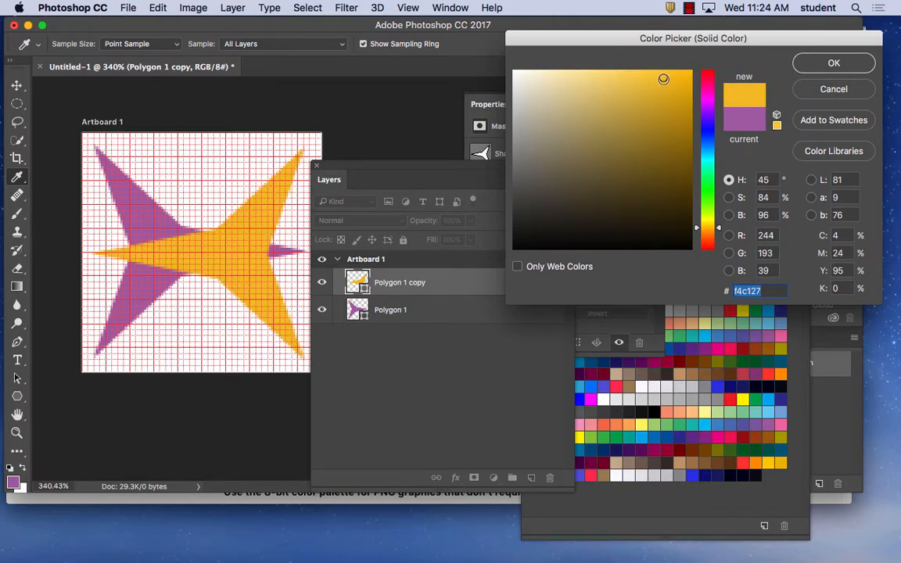
{"action": "left_click", "coordinate": [833, 62]}
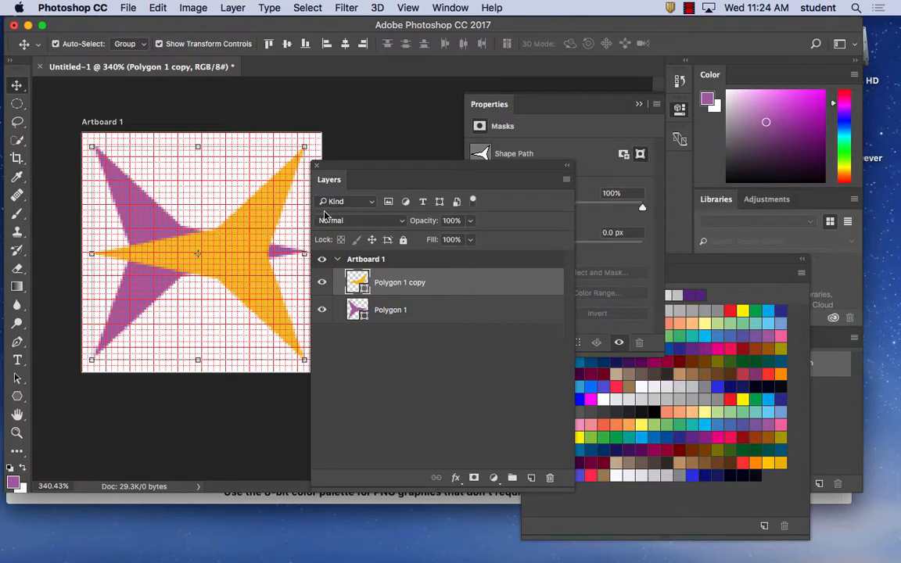
Set the blending mode of the yellow star's layer to Darken
{"action": "left_click_drag", "start_coordinate": [428, 170], "coordinate": [462, 110]}
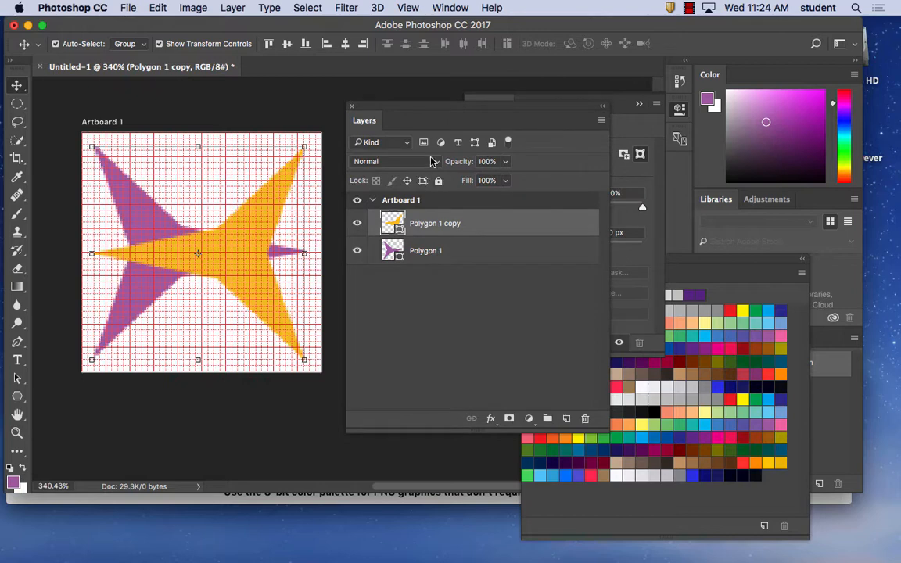
{"action": "left_click", "coordinate": [433, 160]}
{"action": "left_click", "coordinate": [396, 191]}
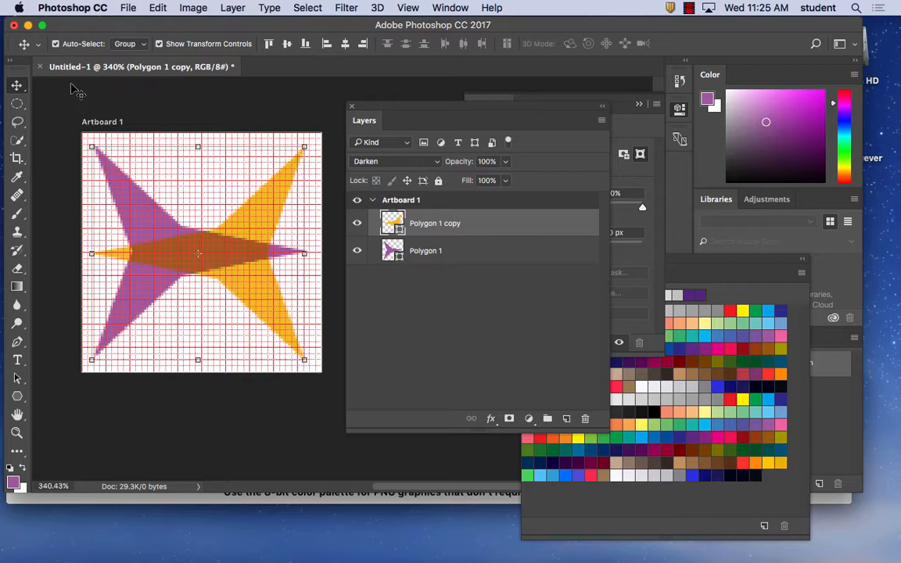
Create a new 100 x 100 px artboard document at 72 ppi with RGB color and a white background
{"action": "left_click", "coordinate": [129, 8]}
{"action": "left_click", "coordinate": [141, 24]}
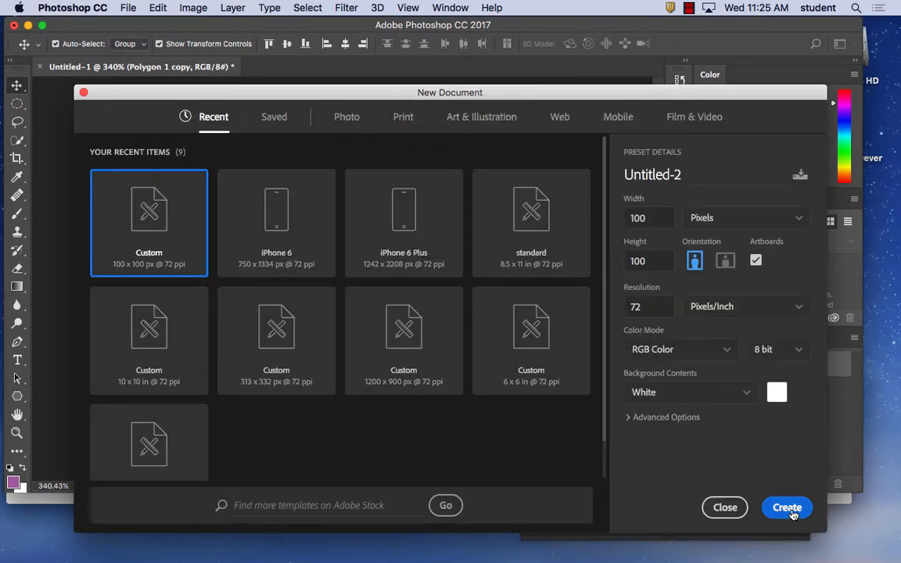
{"action": "left_click", "coordinate": [787, 508]}
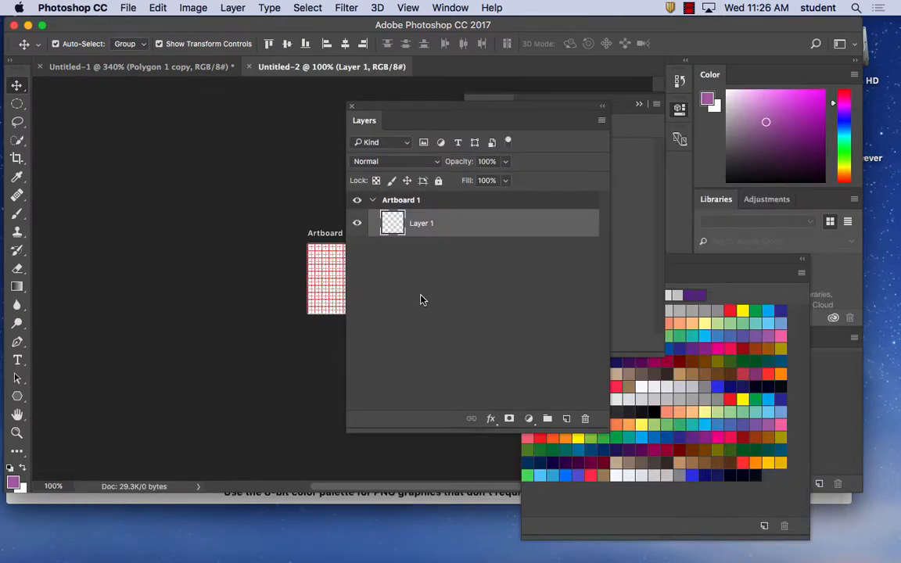
{"action": "left_click_drag", "start_coordinate": [306, 270], "coordinate": [293, 226]}
{"action": "key", "text": "super+plus"}
{"action": "key", "text": "super+plus"}
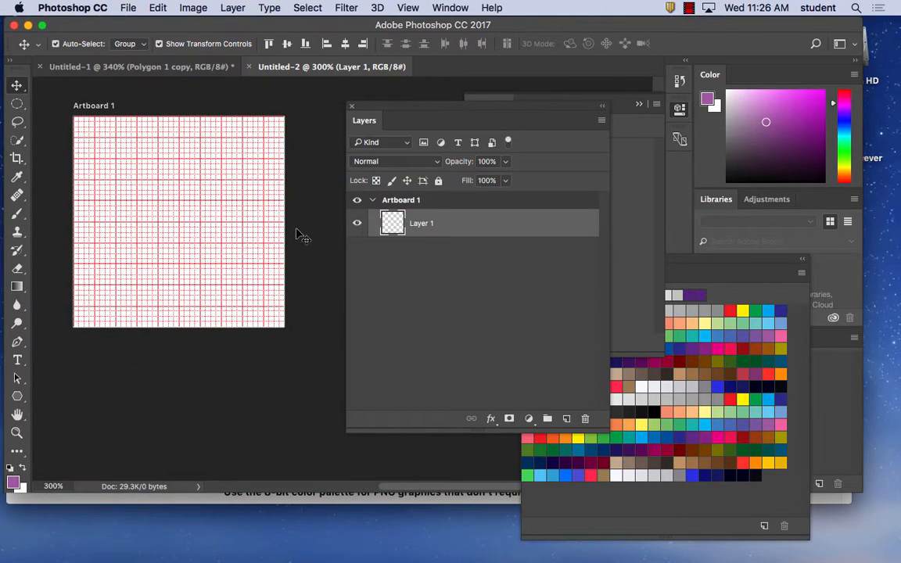
Switch to Firefox and open thenounproject.com in a new browser tab
{"action": "left_click", "coordinate": [225, 536]}
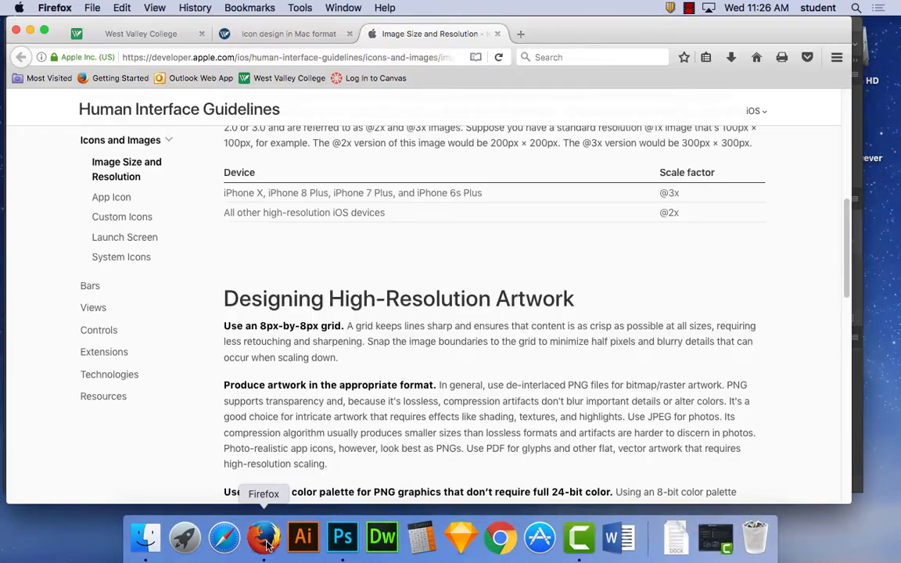
{"action": "left_click", "coordinate": [92, 8]}
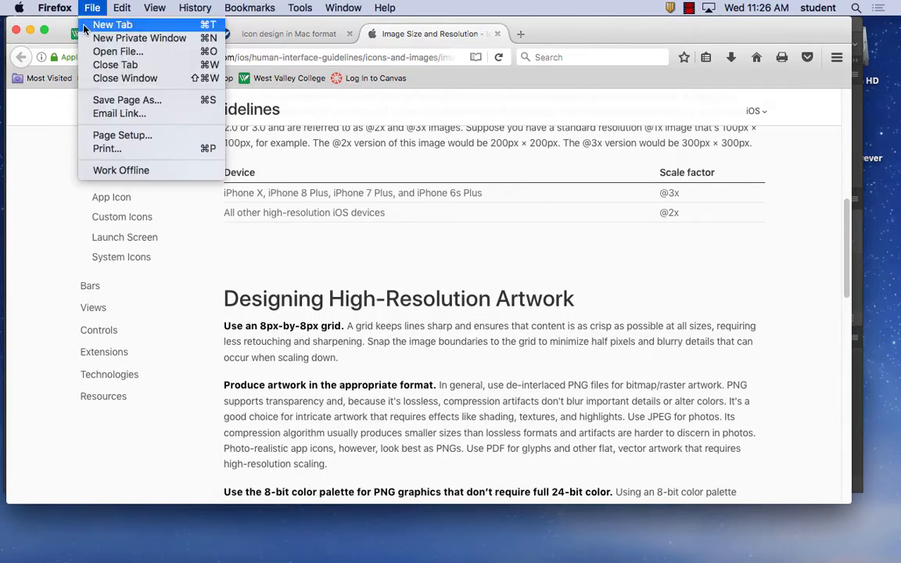
{"action": "left_click", "coordinate": [120, 58]}
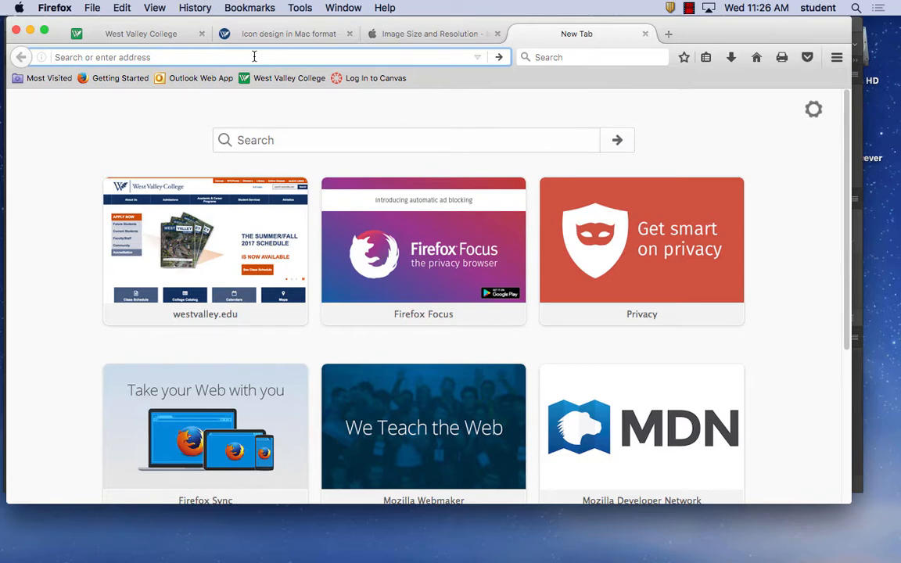
{"action": "type", "text": "thenounp"}
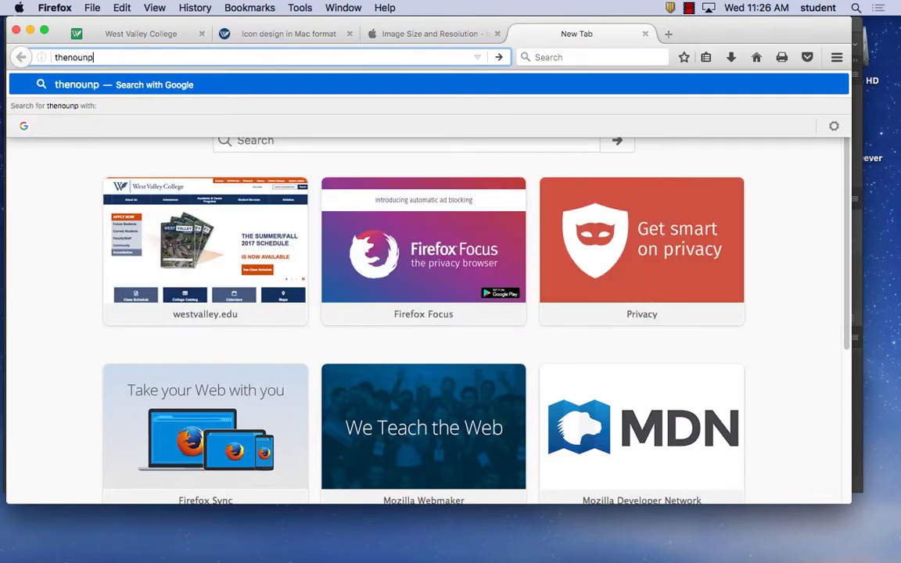
{"action": "type", "text": "roject.com"}
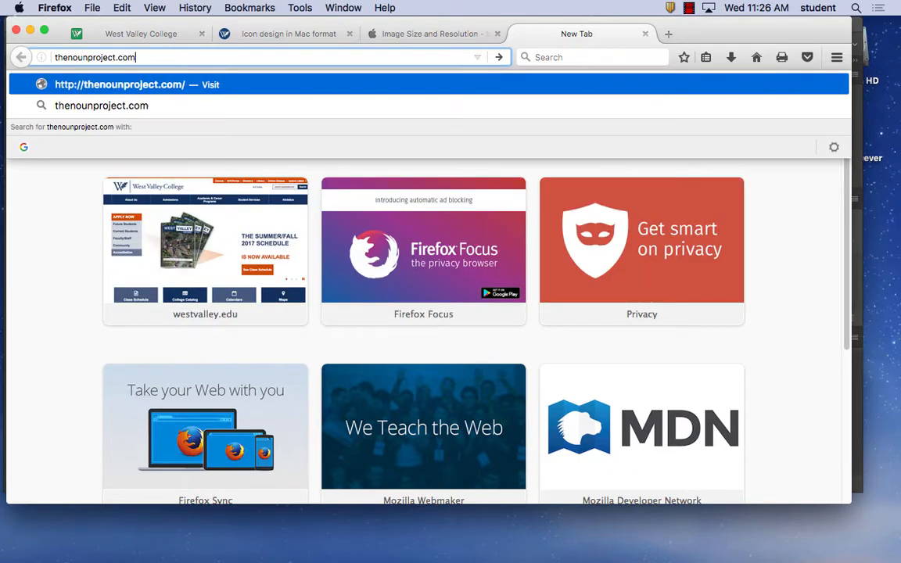
{"action": "key", "text": "Return"}
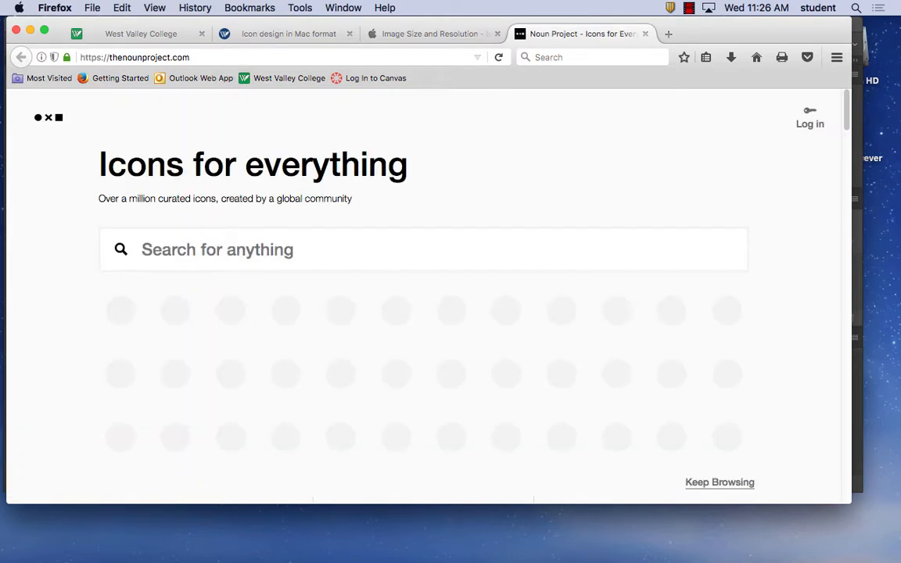
Search the Noun Project for "burgers"
{"action": "left_click", "coordinate": [290, 248]}
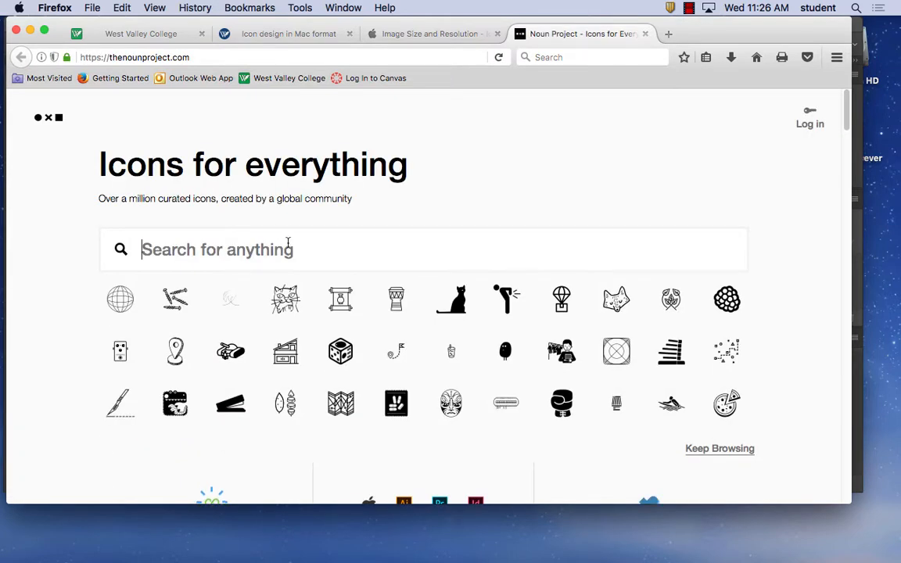
{"action": "type", "text": "bur"}
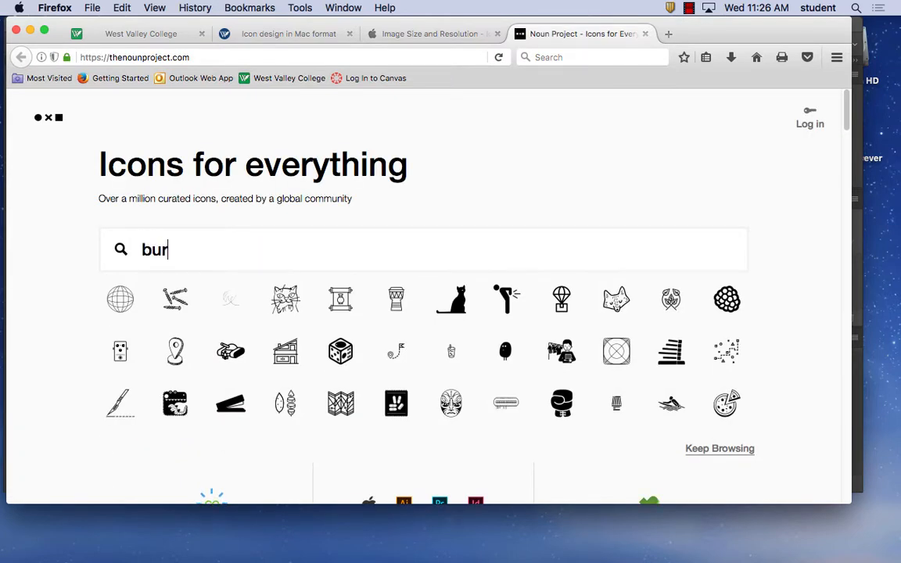
{"action": "type", "text": "gers"}
{"action": "key", "text": "Return"}
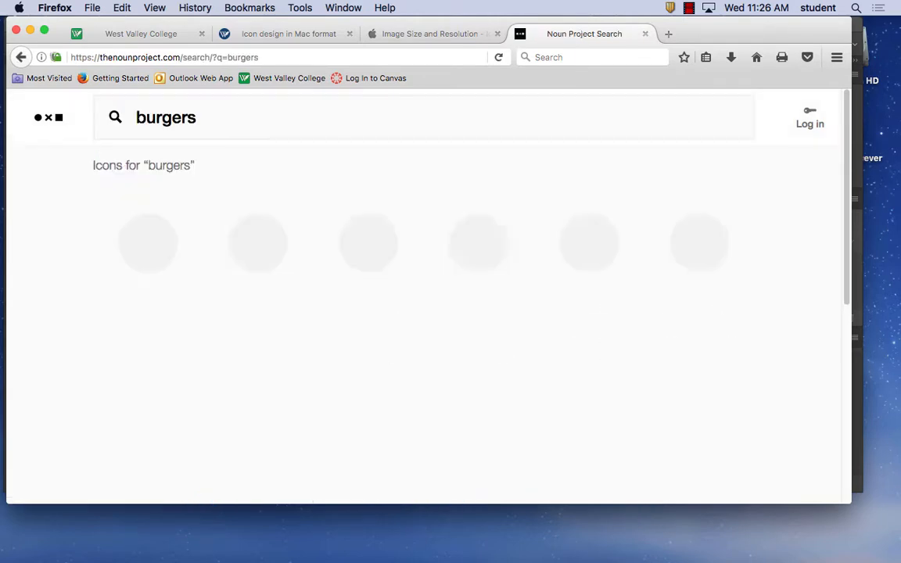
Open the Fast Food burger-and-drink icon from the results and capture a screenshot of its enlarged artwork
{"action": "scroll", "coordinate": [493, 306], "scroll_direction": "down", "scroll_amount": 5}
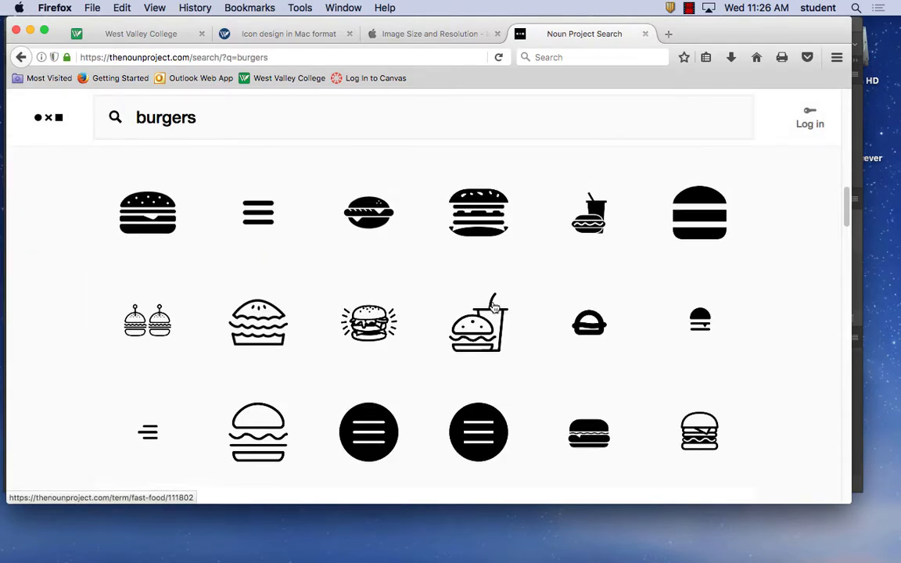
{"action": "scroll", "coordinate": [495, 308], "scroll_direction": "up", "scroll_amount": 2}
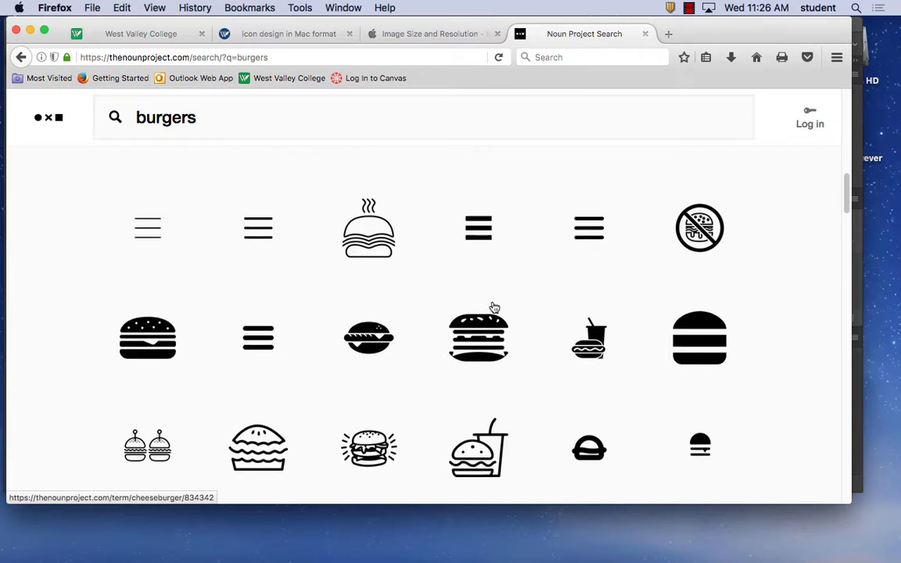
{"action": "scroll", "coordinate": [494, 307], "scroll_direction": "down", "scroll_amount": 1}
{"action": "scroll", "coordinate": [494, 307], "scroll_direction": "down", "scroll_amount": 3}
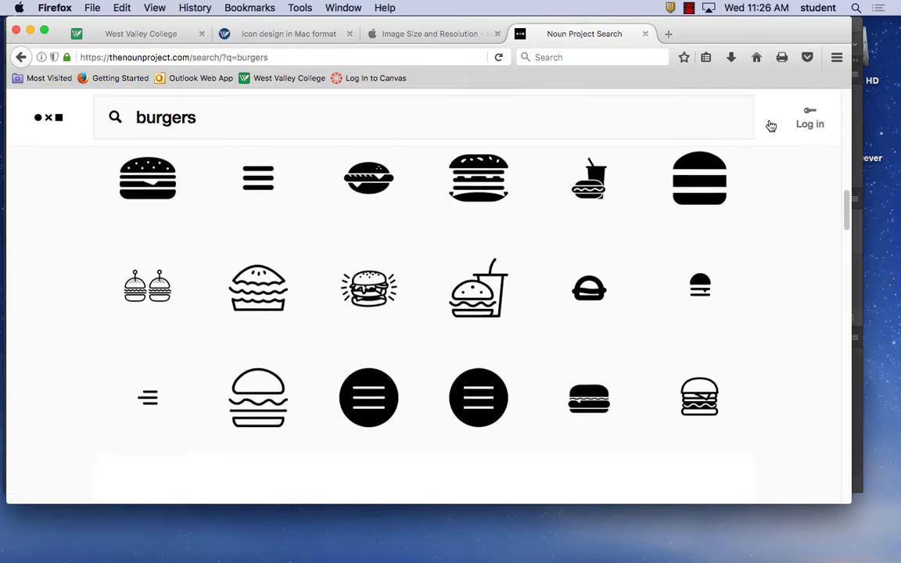
{"action": "left_click", "coordinate": [497, 312]}
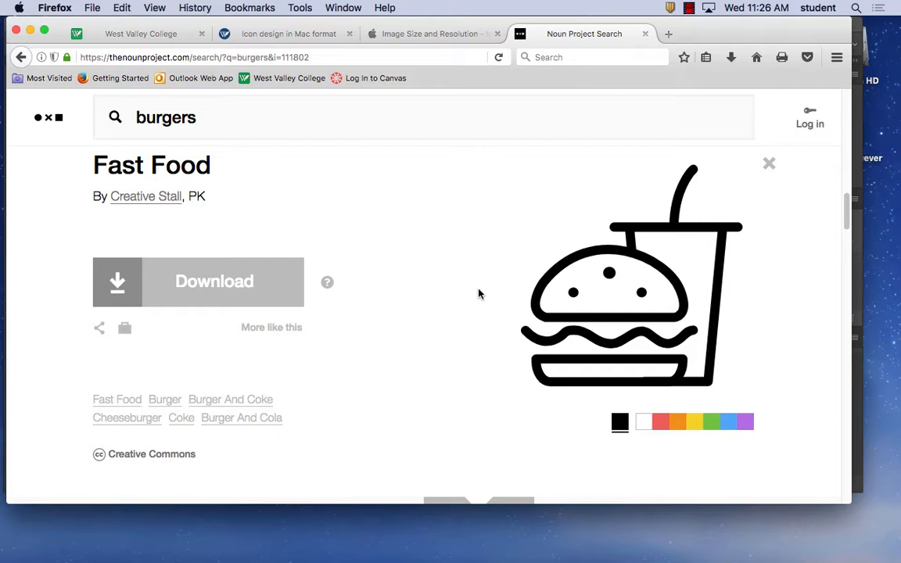
{"action": "key", "text": "super+shift+4"}
{"action": "left_click_drag", "start_coordinate": [520, 156], "coordinate": [747, 401]}
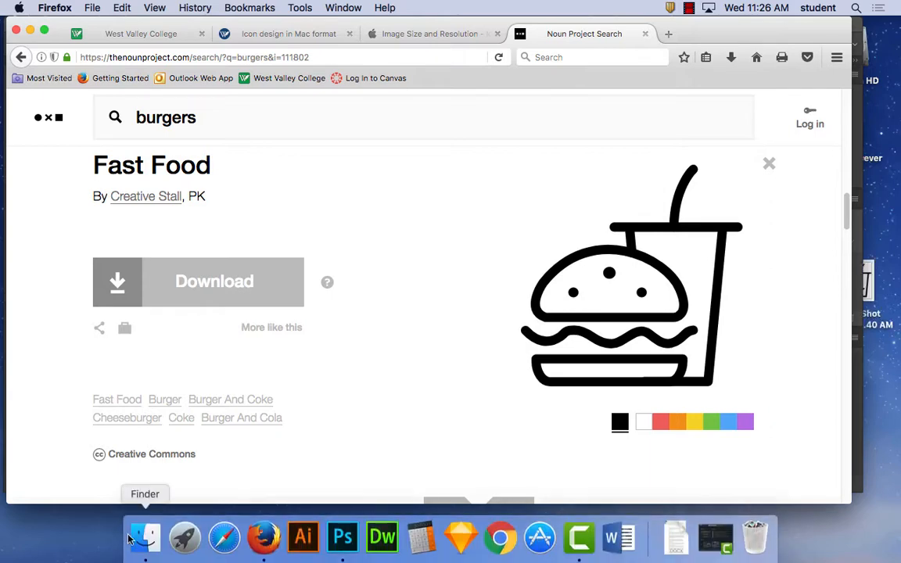
Switch to Photoshop and open the burger image "Screen Shot 2017-10-11 at 11.26.40 AM.png" from the Desktop
{"action": "left_click", "coordinate": [350, 554]}
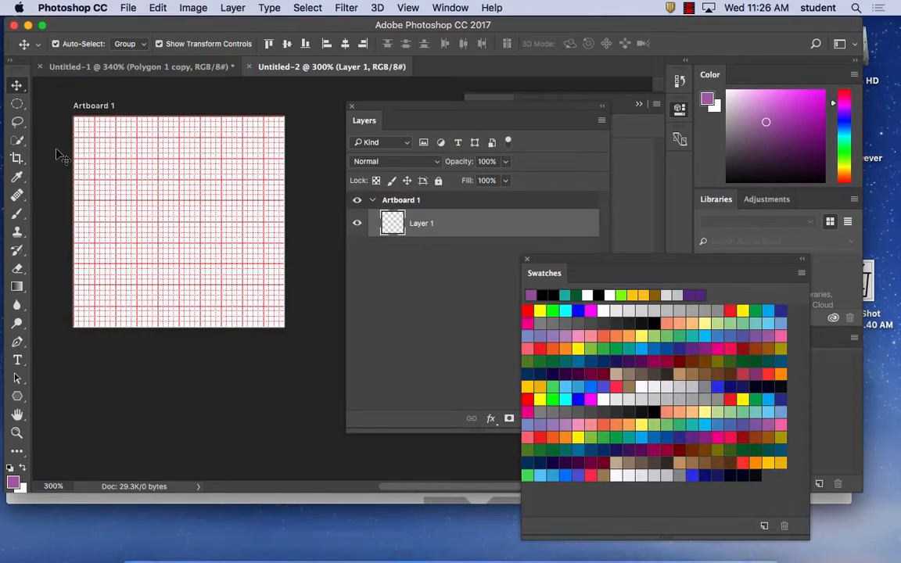
{"action": "left_click", "coordinate": [128, 8]}
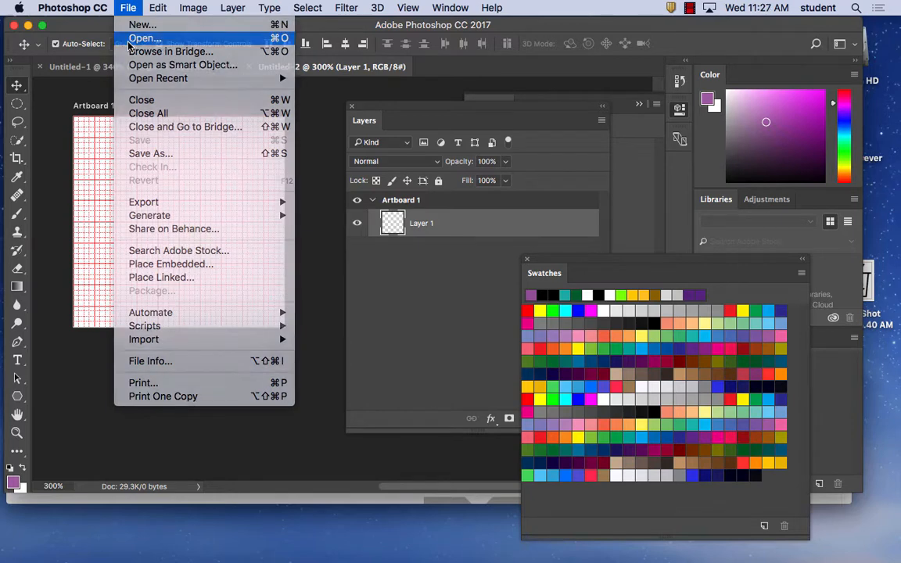
{"action": "left_click", "coordinate": [143, 37]}
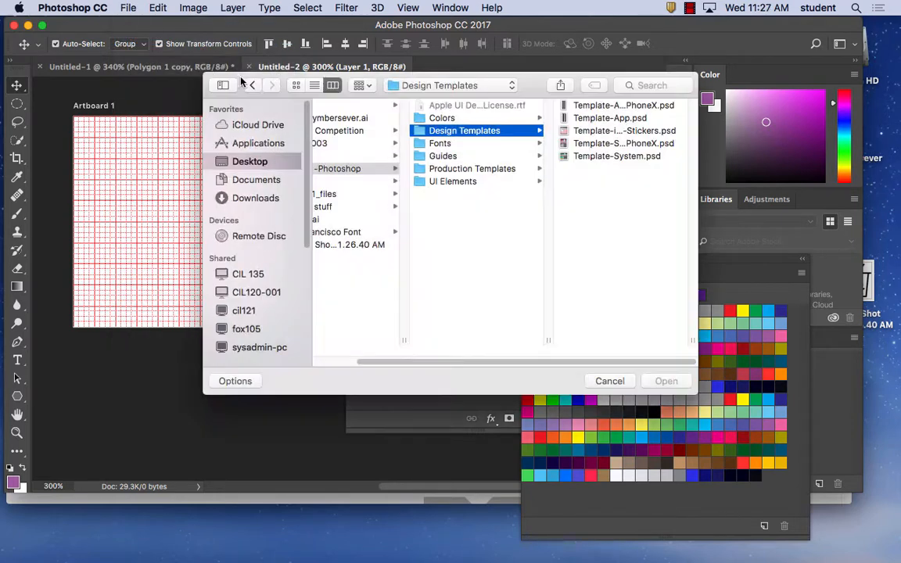
{"action": "left_click", "coordinate": [266, 161]}
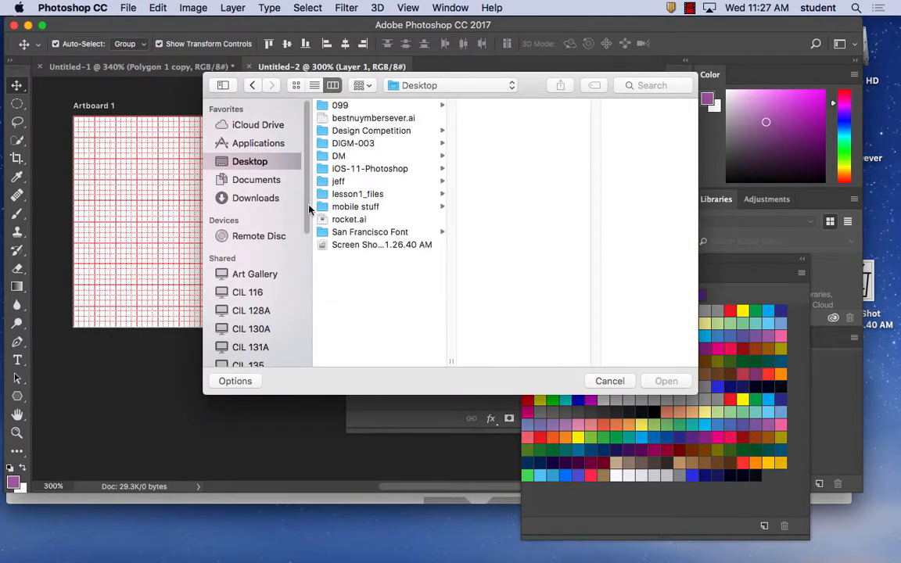
{"action": "left_click", "coordinate": [376, 246]}
{"action": "left_click", "coordinate": [666, 381]}
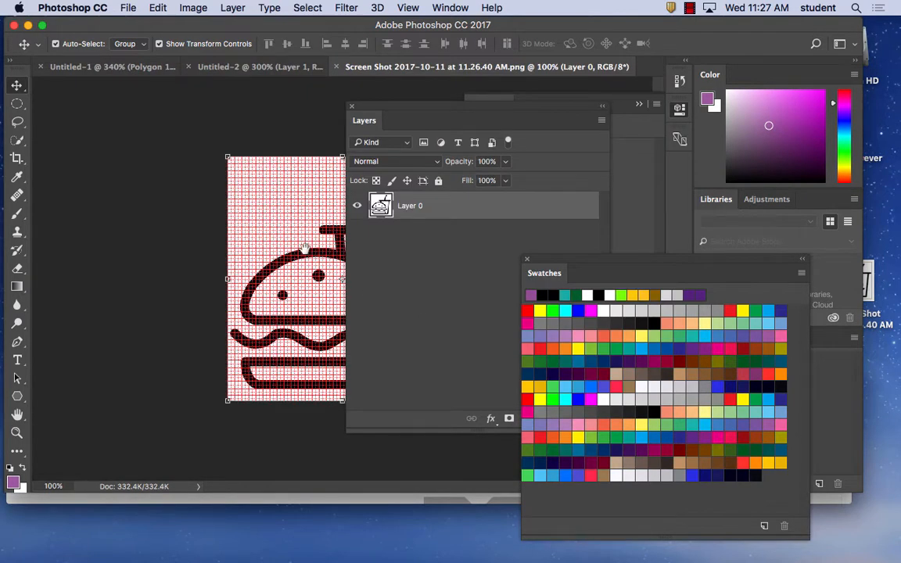
Float the burger screenshot in its own window clear of the layer list and hide the grid over it
{"action": "left_click_drag", "start_coordinate": [388, 107], "coordinate": [562, 143]}
{"action": "left_click_drag", "start_coordinate": [422, 68], "coordinate": [234, 78]}
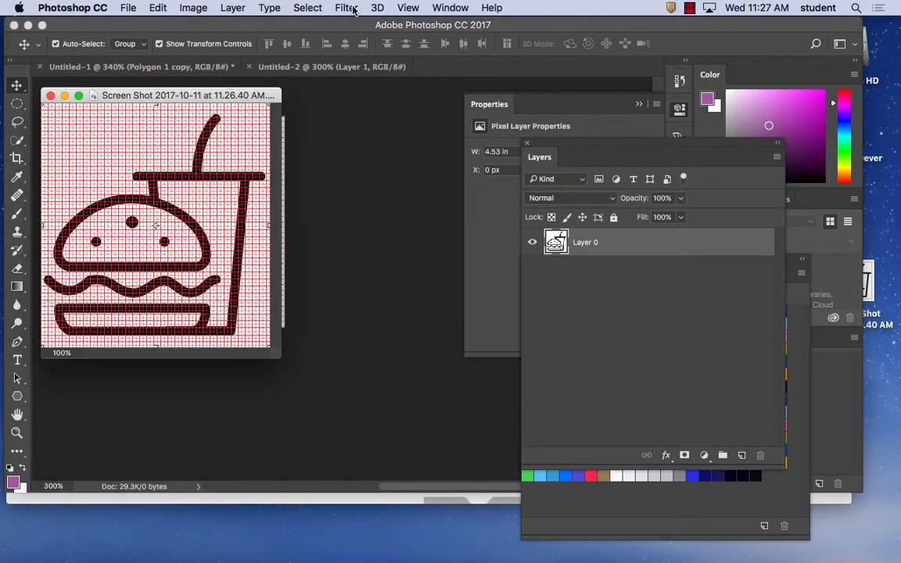
{"action": "left_click", "coordinate": [408, 8]}
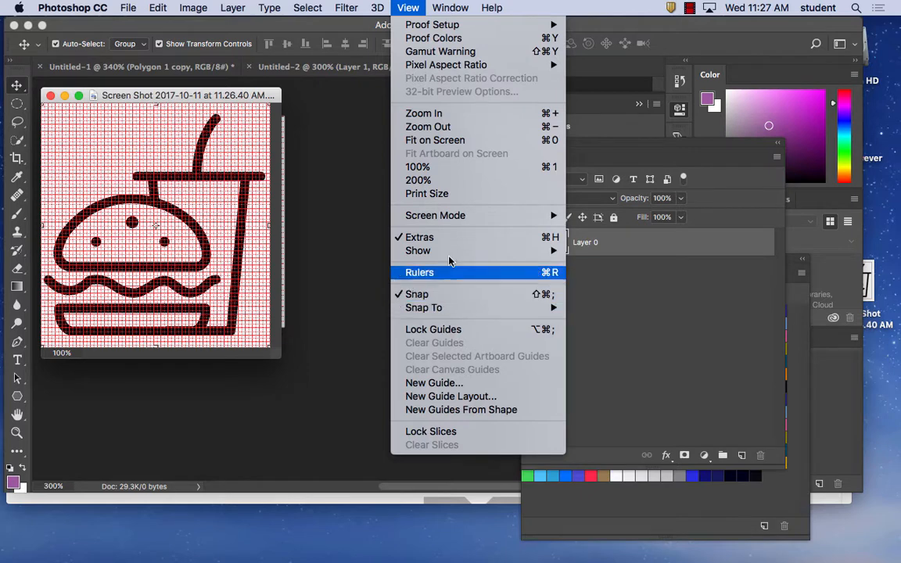
{"action": "mouse_move", "coordinate": [489, 252]}
{"action": "left_click", "coordinate": [623, 232]}
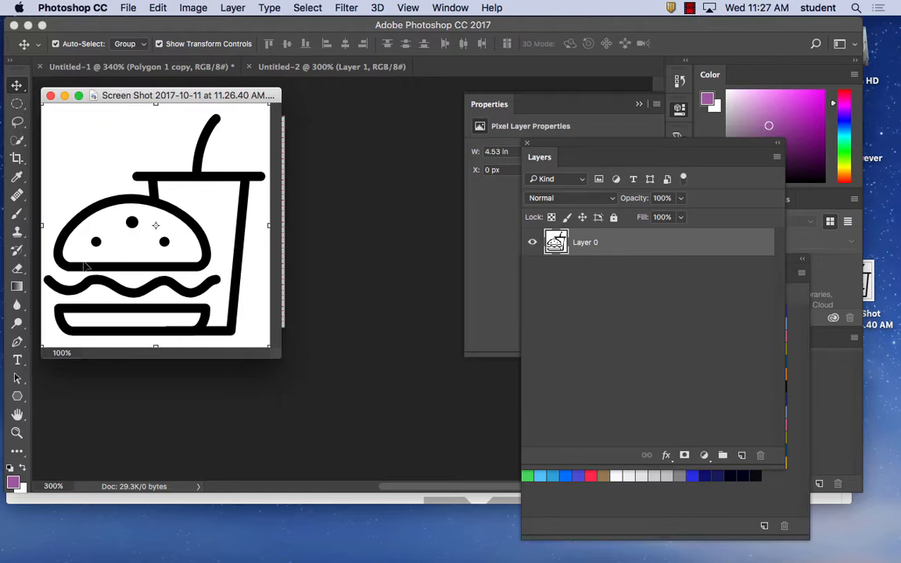
Select the black burger-and-cup outline with the Magic Wand and add the wavy lettuce line to the selection
{"action": "left_click", "coordinate": [18, 125]}
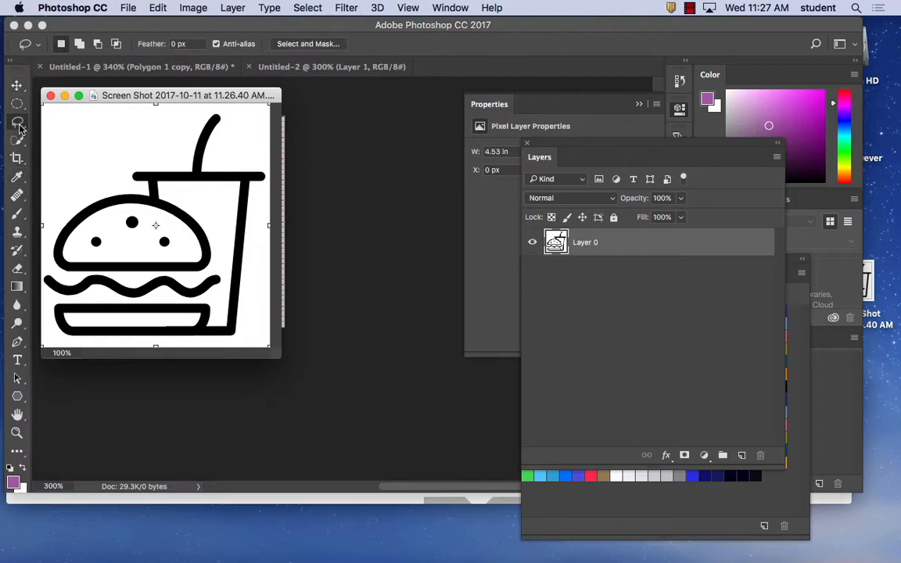
{"action": "left_click", "coordinate": [19, 141]}
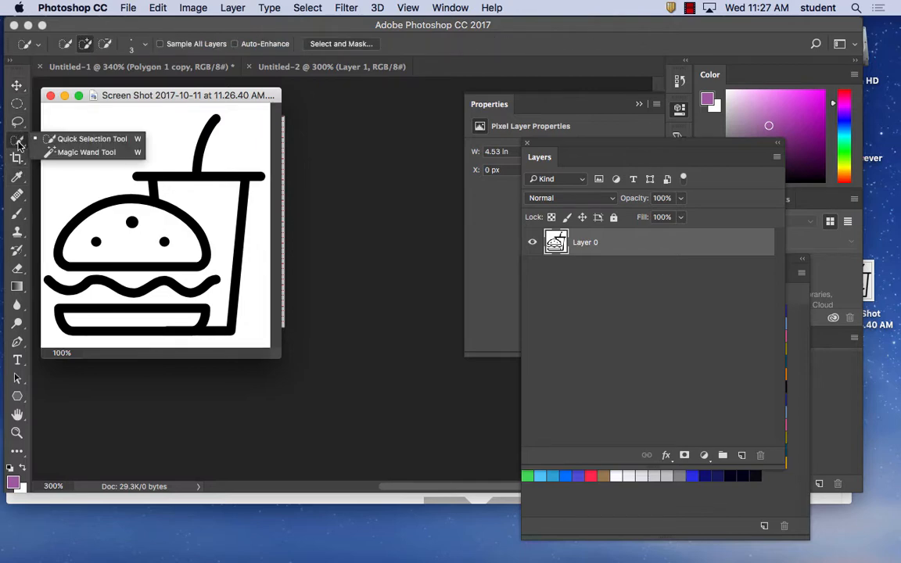
{"action": "left_click", "coordinate": [87, 153]}
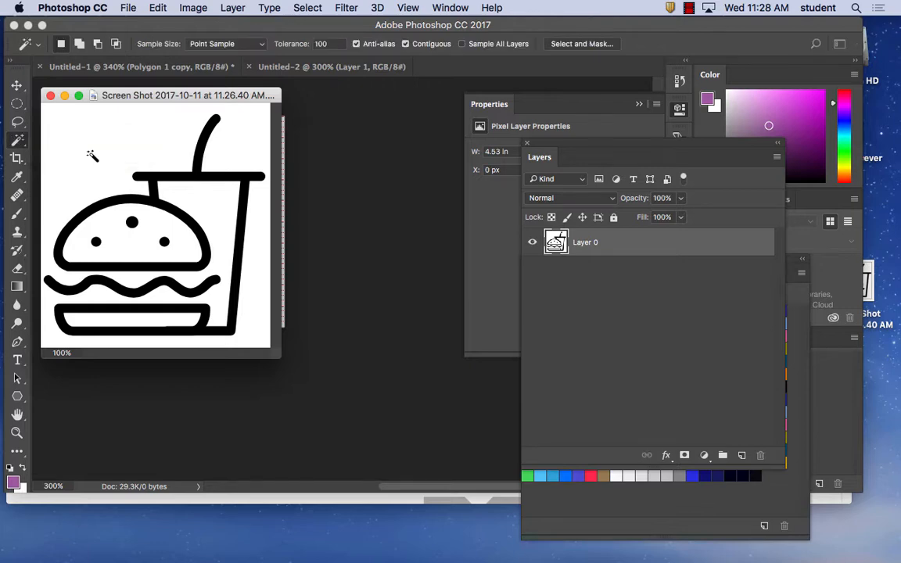
{"action": "left_click", "coordinate": [199, 157]}
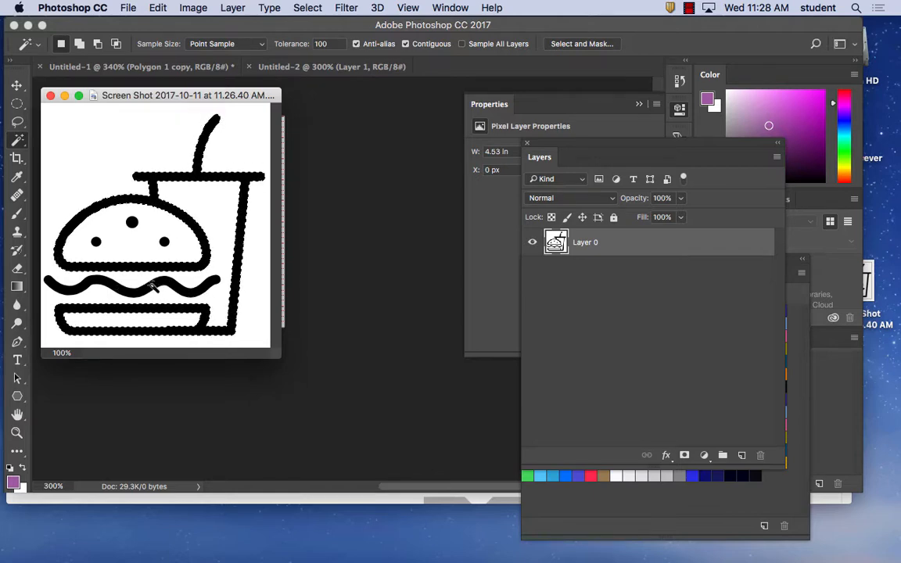
{"action": "key", "text": "shift"}
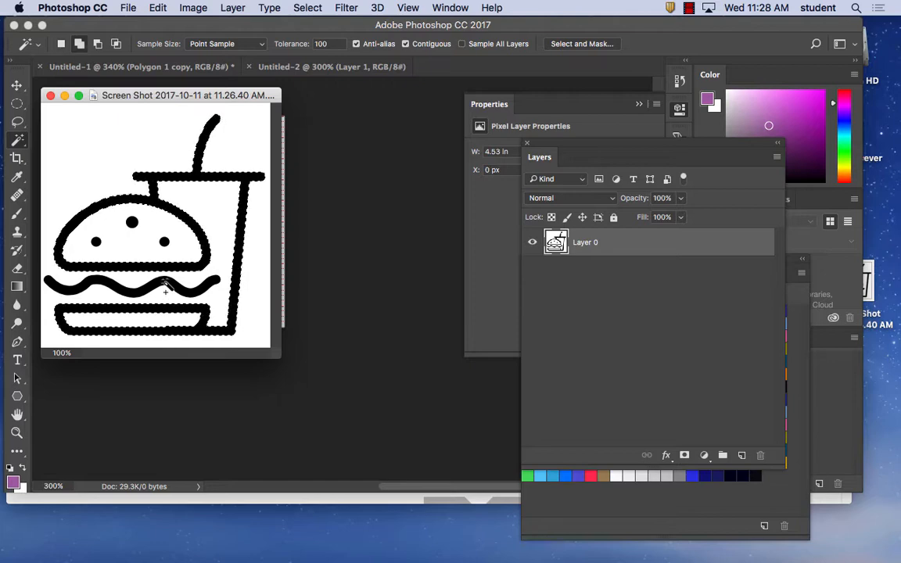
{"action": "left_click", "coordinate": [167, 287], "text": "shift"}
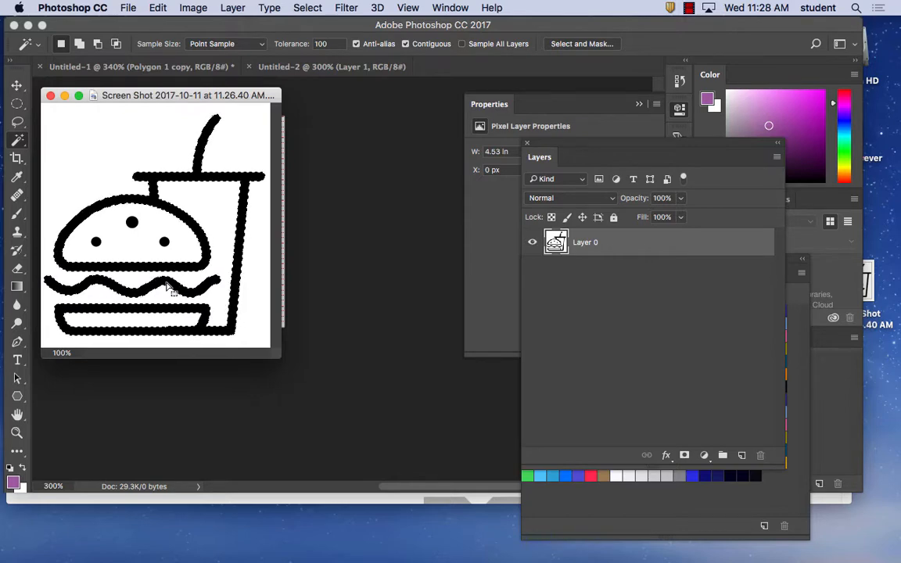
Display the document's paths beside the artwork and convert the outline selection into a work path
{"action": "left_click", "coordinate": [452, 7]}
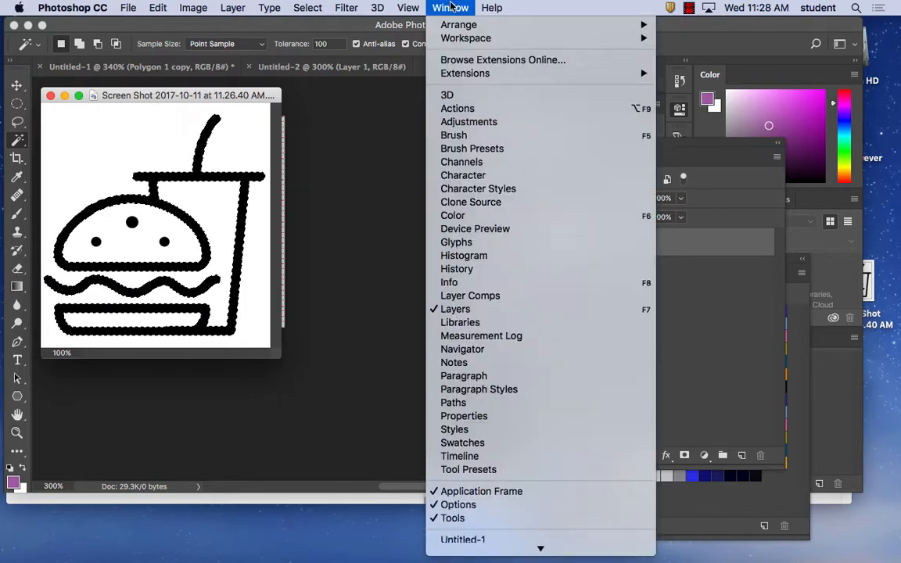
{"action": "left_click", "coordinate": [479, 405]}
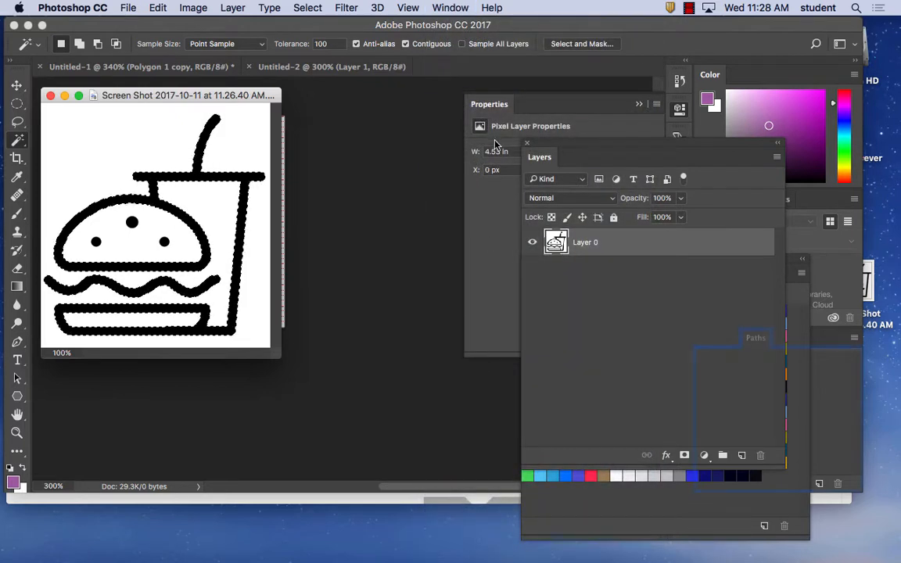
{"action": "right_click", "coordinate": [506, 101]}
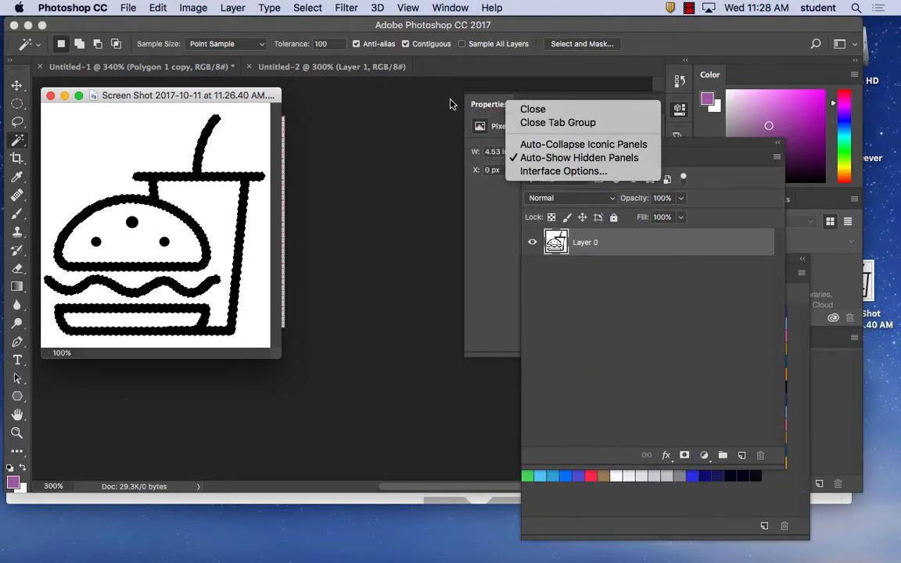
{"action": "left_click", "coordinate": [392, 101]}
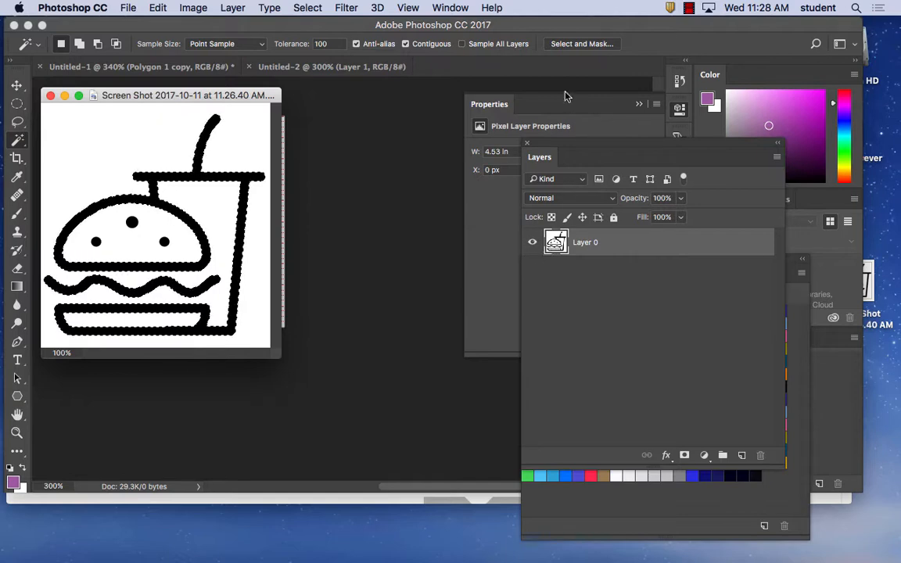
{"action": "left_click", "coordinate": [443, 9]}
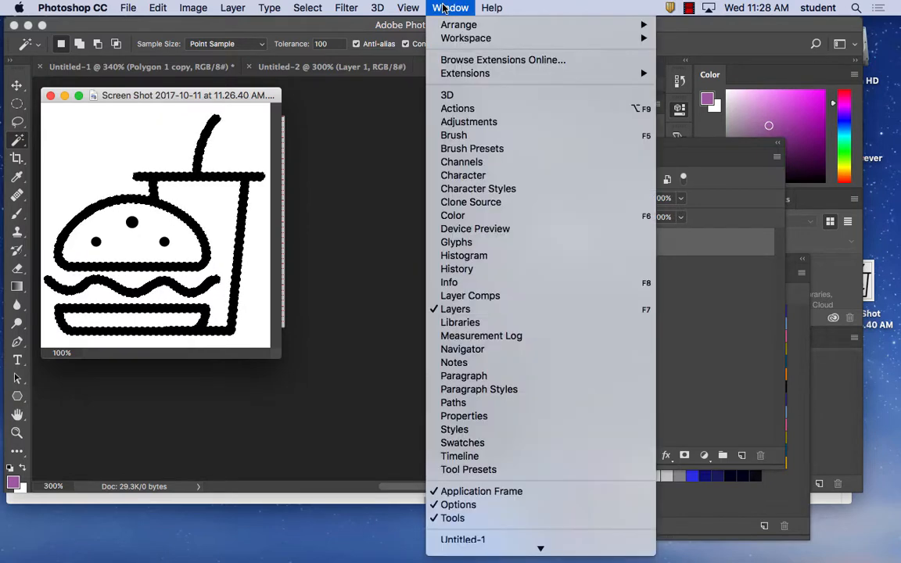
{"action": "left_click", "coordinate": [486, 402]}
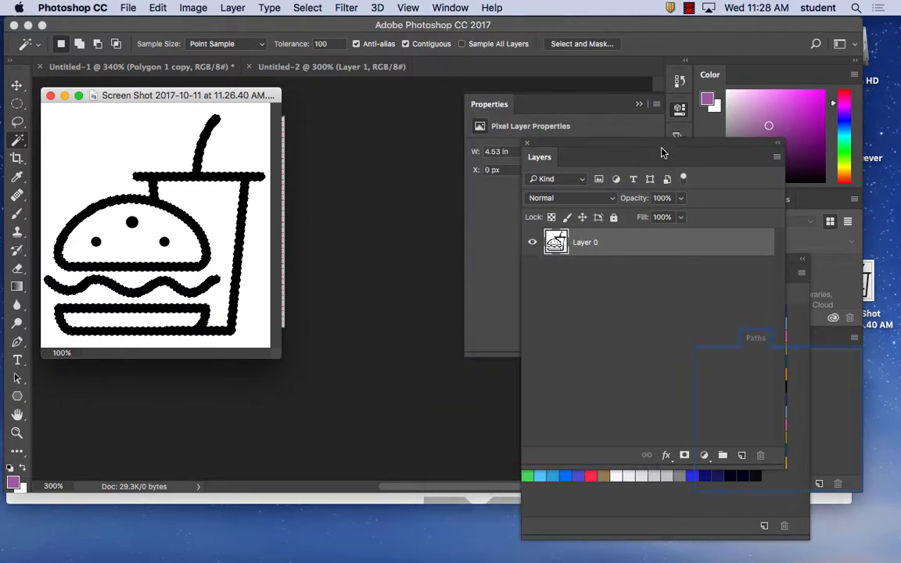
{"action": "left_click_drag", "start_coordinate": [671, 139], "coordinate": [511, 124]}
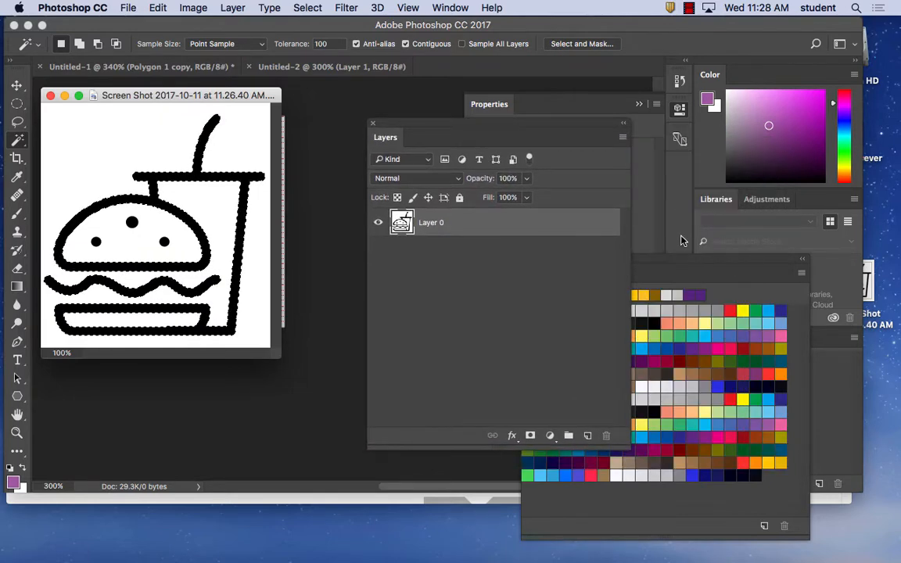
{"action": "left_click_drag", "start_coordinate": [673, 276], "coordinate": [596, 199]}
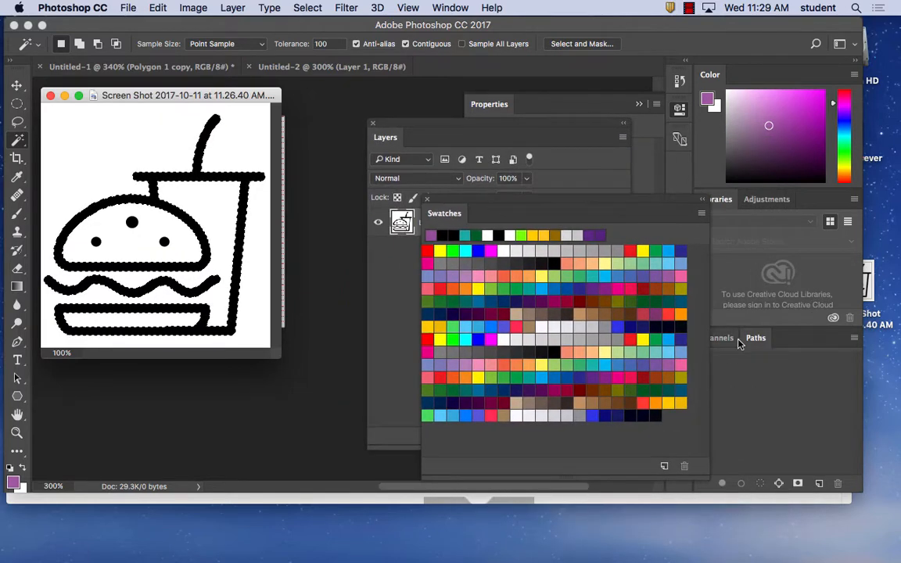
{"action": "left_click_drag", "start_coordinate": [750, 338], "coordinate": [319, 124]}
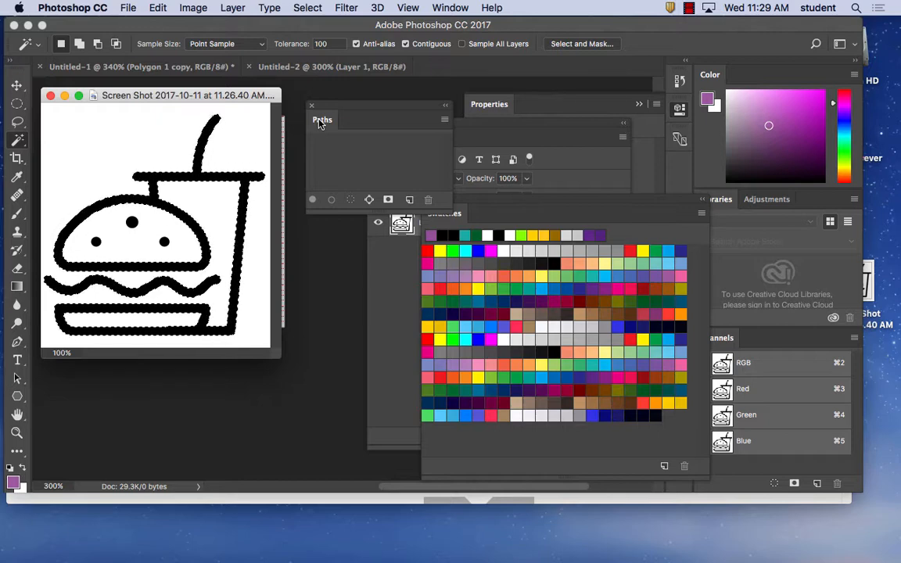
{"action": "left_click", "coordinate": [371, 202]}
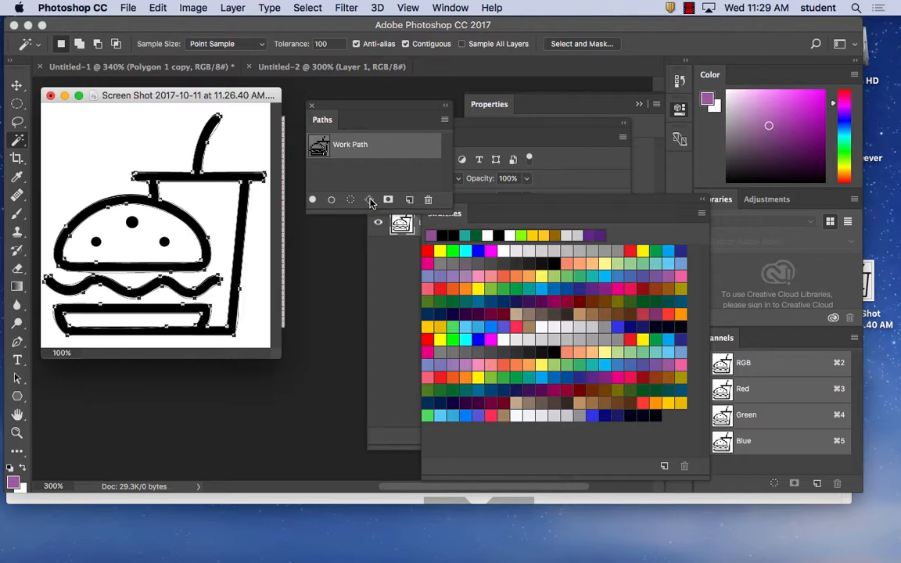
Clear the floating windows from the enlarged burger and fill the work path with the purple foreground color
{"action": "key", "text": "super+plus"}
{"action": "key", "text": "super+plus"}
{"action": "key", "text": "super+plus"}
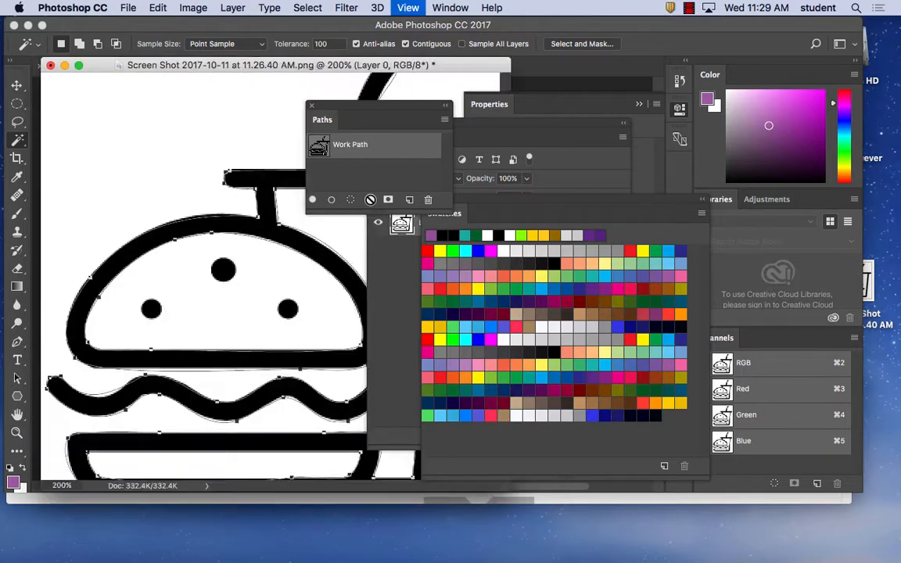
{"action": "key", "text": "super+minus"}
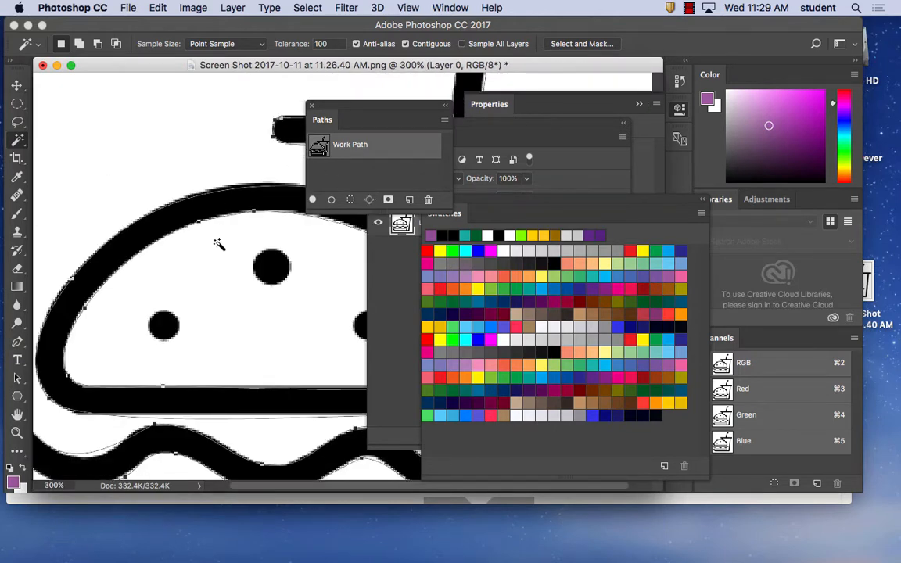
{"action": "left_click_drag", "start_coordinate": [245, 267], "coordinate": [189, 283]}
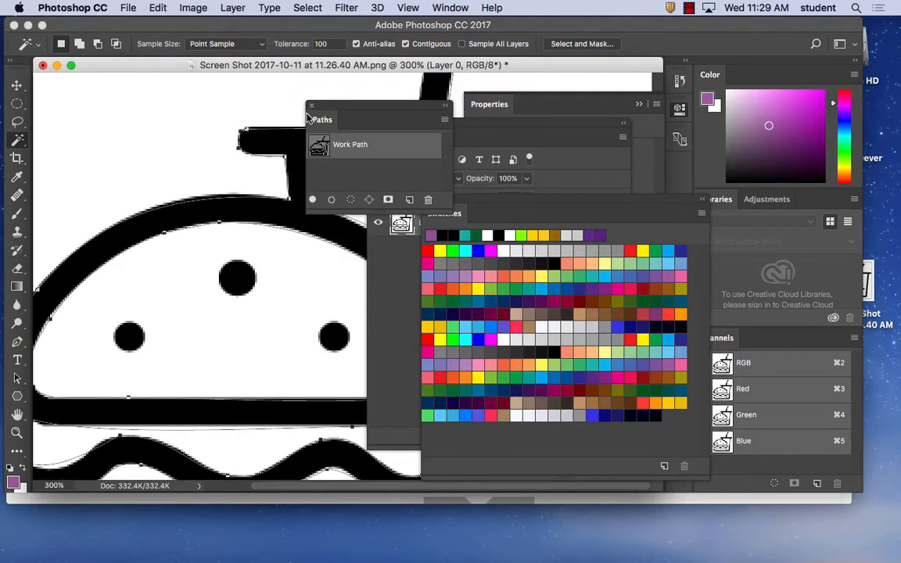
{"action": "left_click_drag", "start_coordinate": [329, 108], "coordinate": [521, 82]}
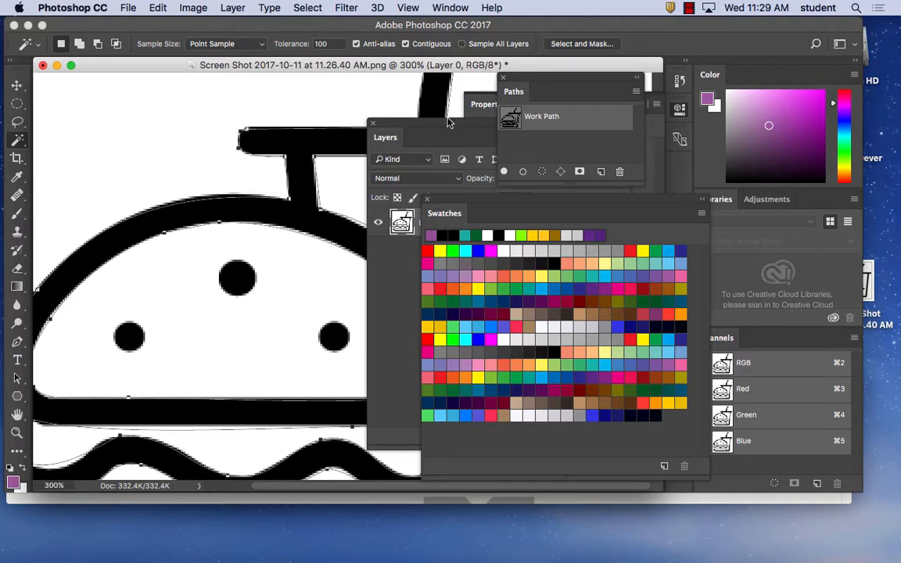
{"action": "left_click_drag", "start_coordinate": [433, 125], "coordinate": [567, 148]}
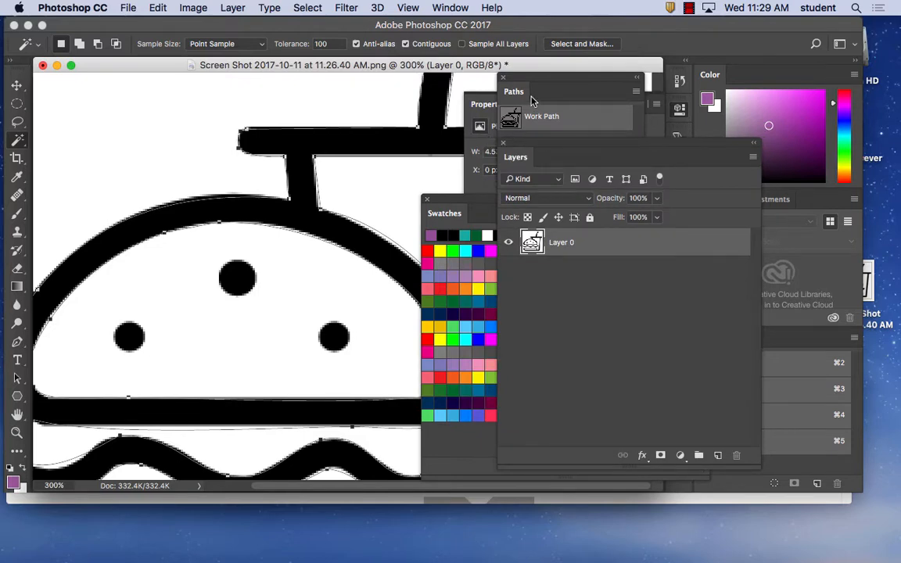
{"action": "left_click_drag", "start_coordinate": [530, 77], "coordinate": [329, 93]}
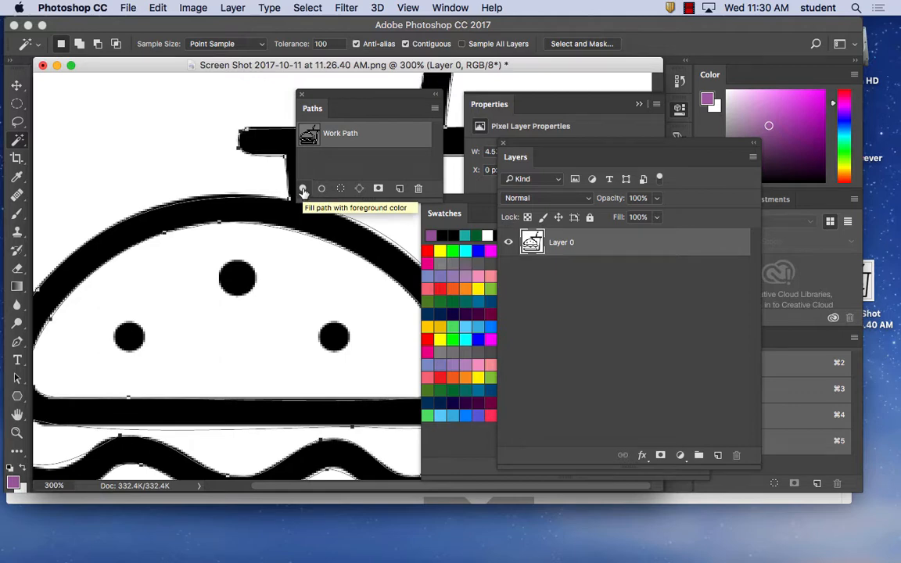
{"action": "left_click", "coordinate": [303, 191]}
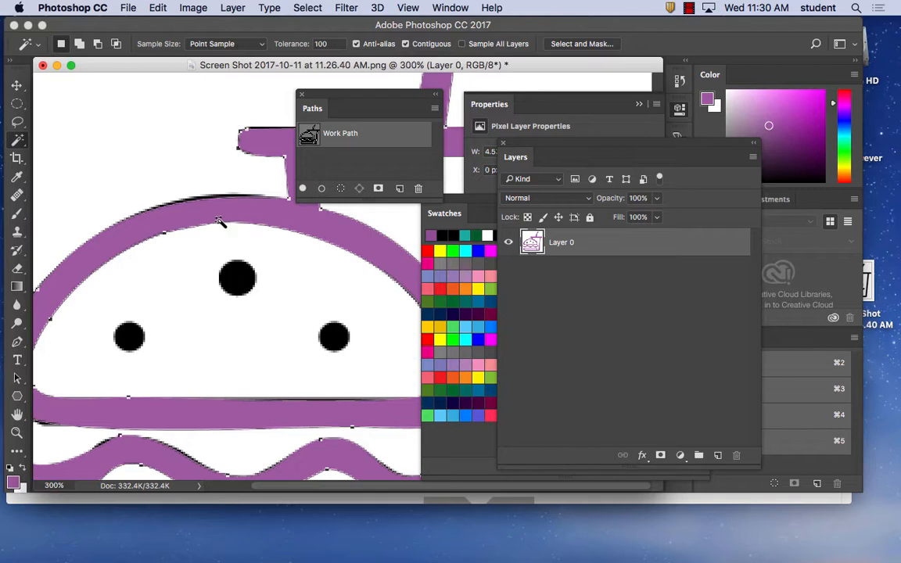
Activate a path selection tool, move the burger window down off the artboard, and bring the Untitled-2 document to the front
{"action": "left_click", "coordinate": [18, 379]}
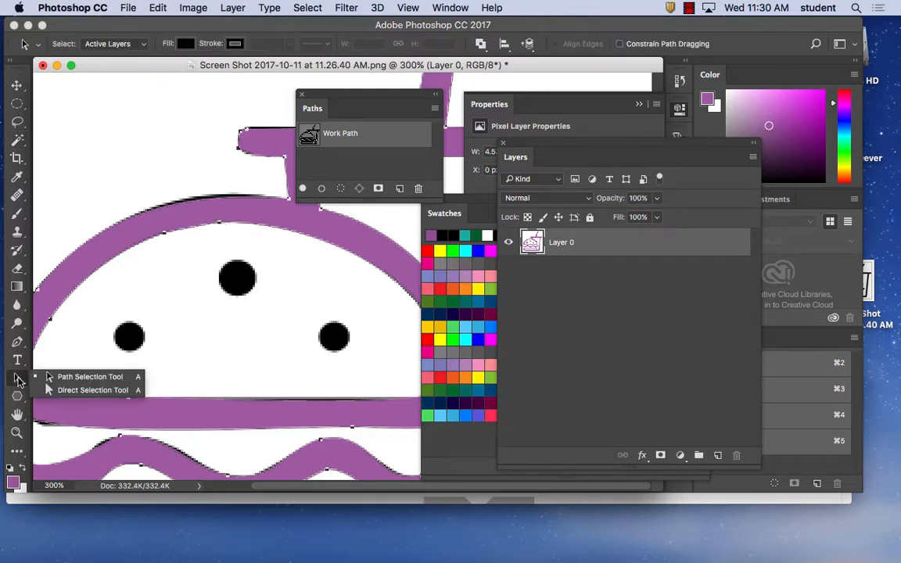
{"action": "left_click", "coordinate": [84, 390]}
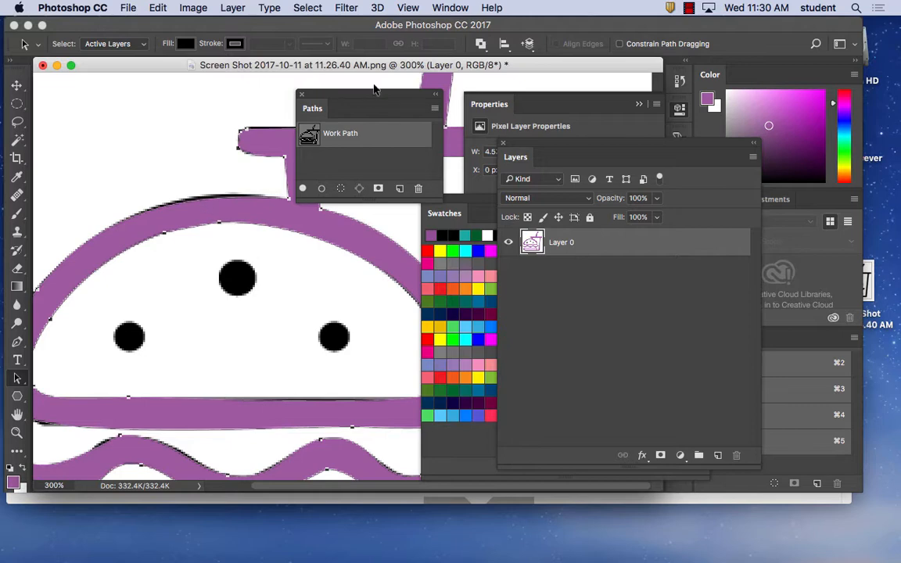
{"action": "left_click_drag", "start_coordinate": [315, 66], "coordinate": [339, 286]}
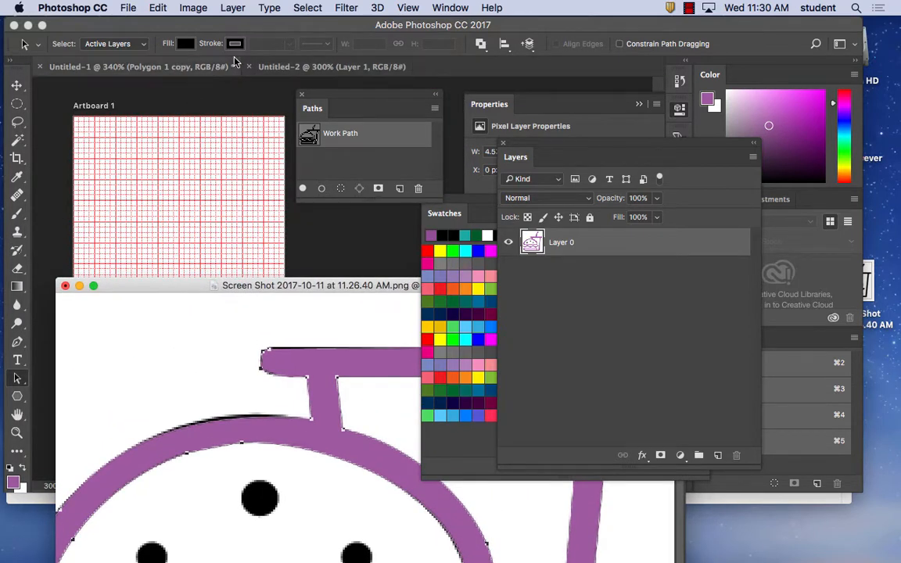
{"action": "left_click", "coordinate": [271, 69]}
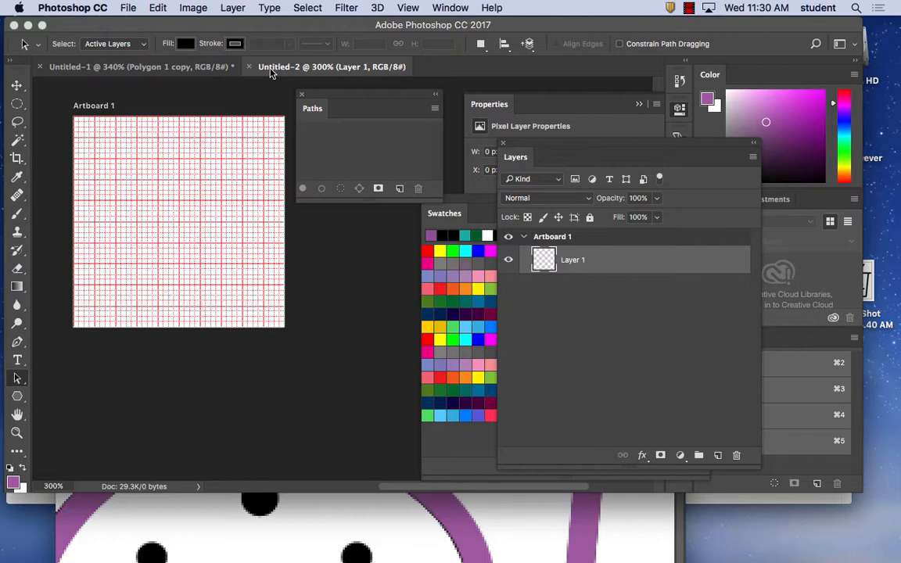
Paste the copied burger path into Untitled-2, show it at 100%, and dock the Paths panel beside Properties
{"action": "key", "text": "super+v"}
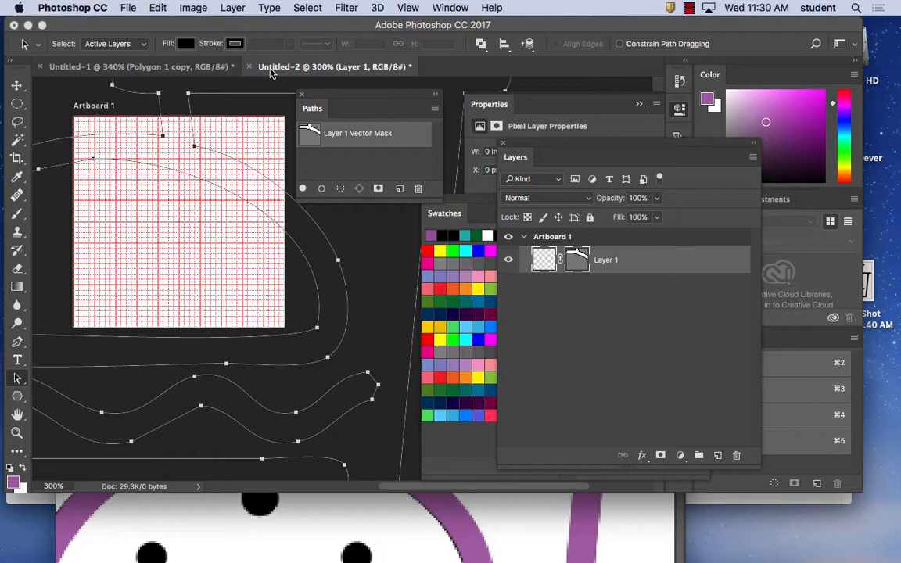
{"action": "key", "text": "super+1"}
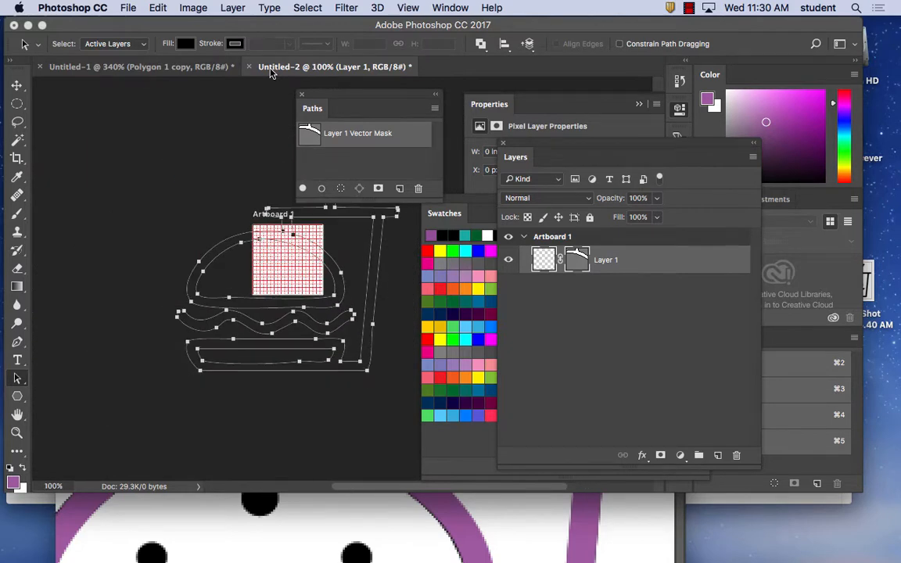
{"action": "left_click_drag", "start_coordinate": [339, 96], "coordinate": [530, 104]}
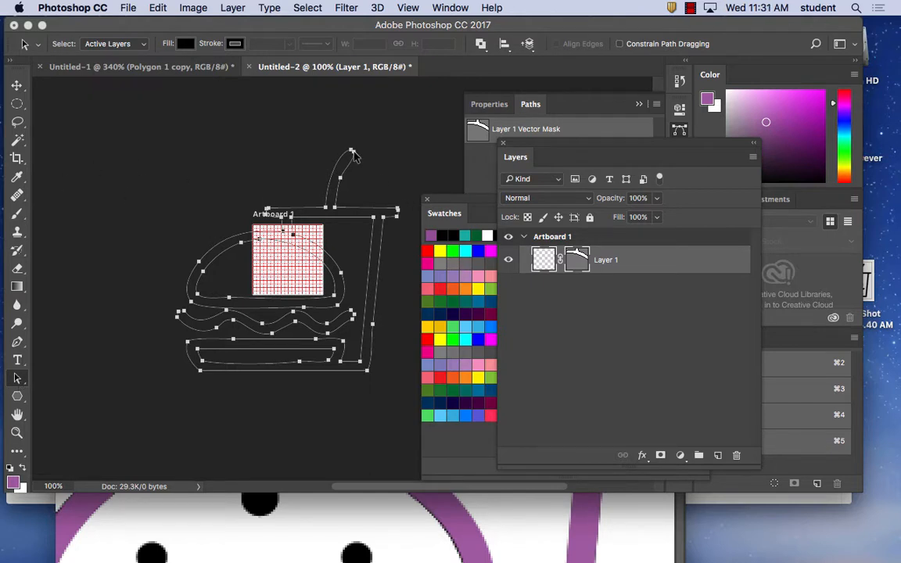
Try to select the pasted burger path with the Move tool, checking Untitled-1 for comparison before returning to Untitled-2
{"action": "left_click", "coordinate": [19, 81]}
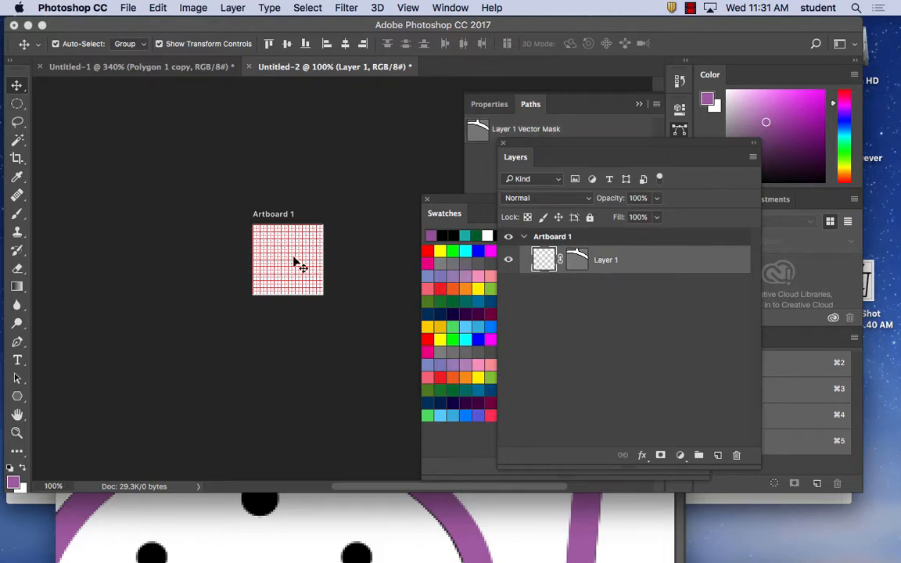
{"action": "left_click_drag", "start_coordinate": [211, 174], "coordinate": [344, 329]}
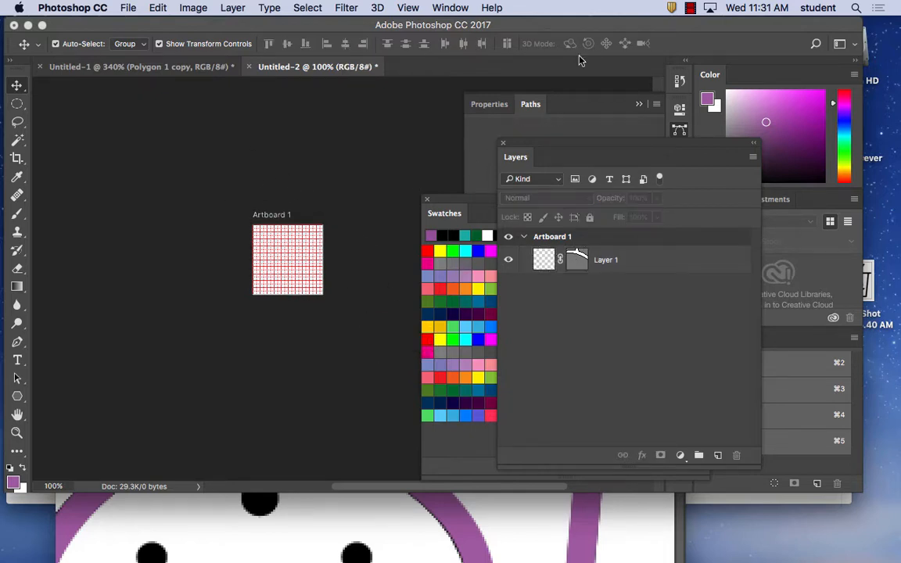
{"action": "left_click", "coordinate": [529, 109]}
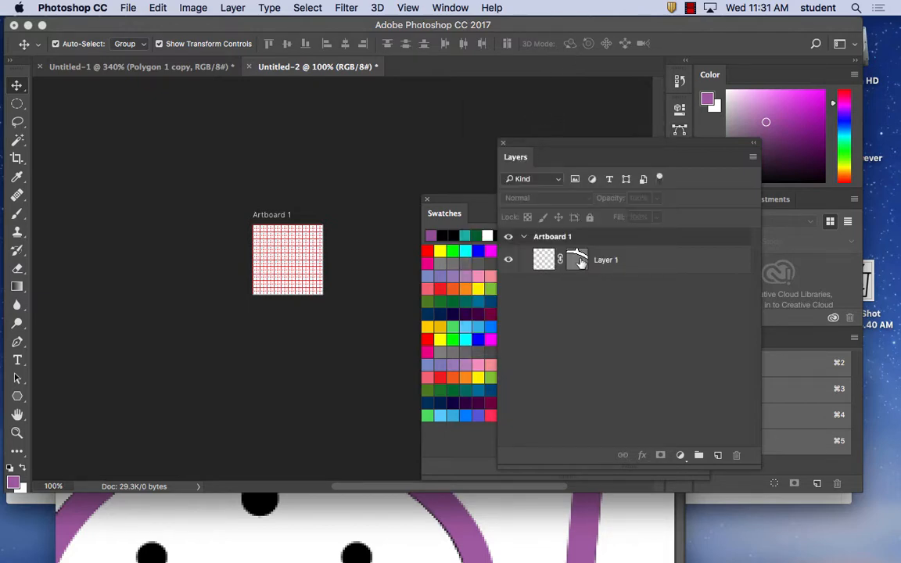
{"action": "left_click", "coordinate": [165, 66]}
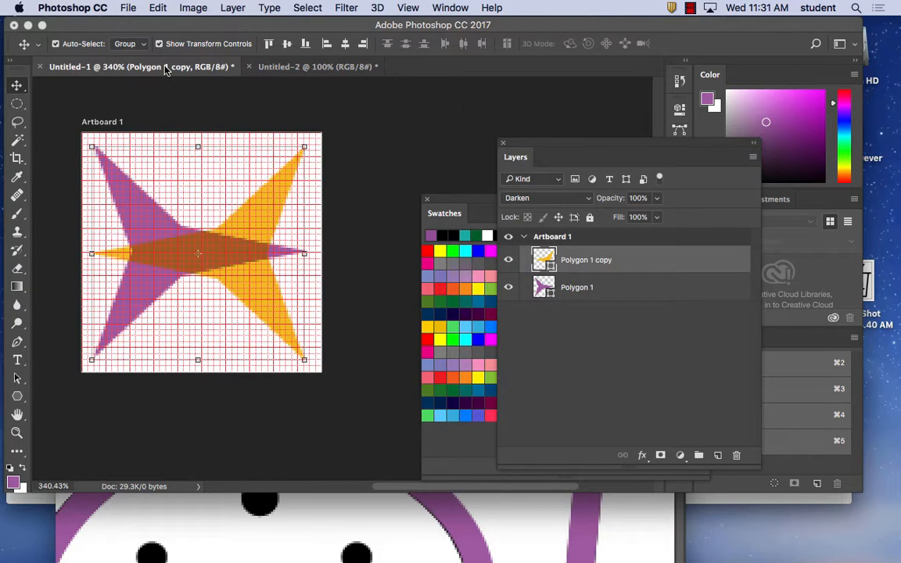
{"action": "left_click", "coordinate": [327, 67]}
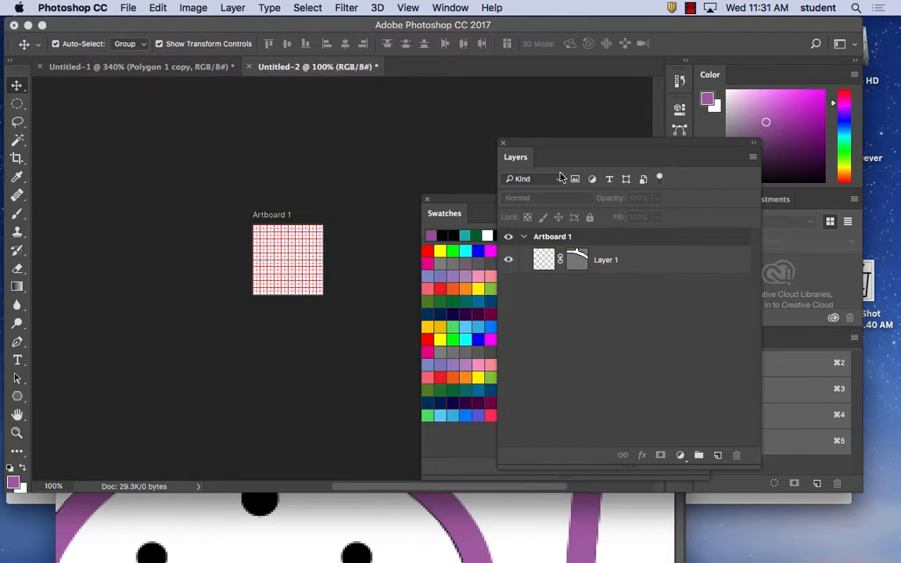
Rearrange the floating Layers and Swatches windows, bring the burger screenshot document to the front, and reduce its view to 66.67%
{"action": "left_click_drag", "start_coordinate": [551, 144], "coordinate": [563, 128]}
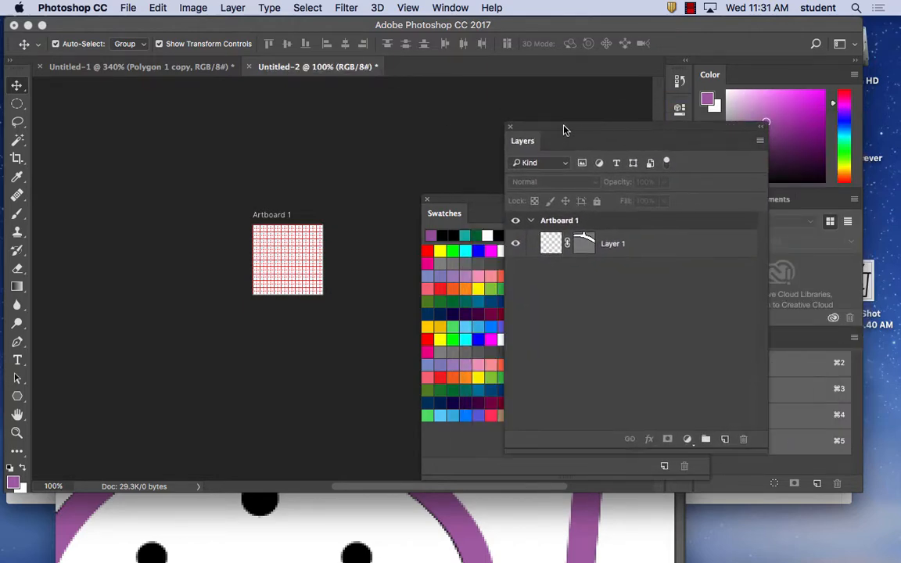
{"action": "left_click", "coordinate": [459, 201]}
{"action": "left_click_drag", "start_coordinate": [485, 204], "coordinate": [479, 130]}
{"action": "left_click", "coordinate": [435, 505]}
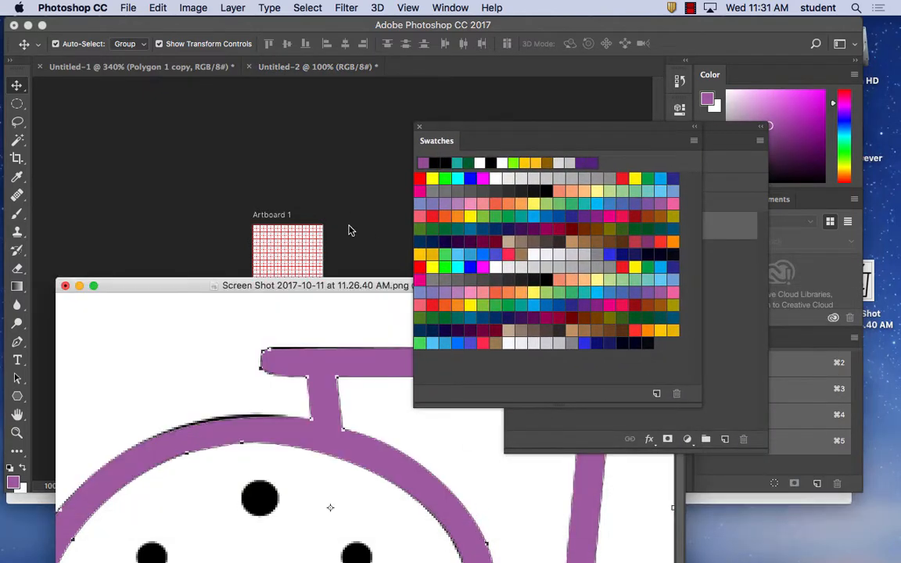
{"action": "left_click_drag", "start_coordinate": [359, 285], "coordinate": [330, 100]}
{"action": "left_click_drag", "start_coordinate": [473, 131], "coordinate": [612, 156]}
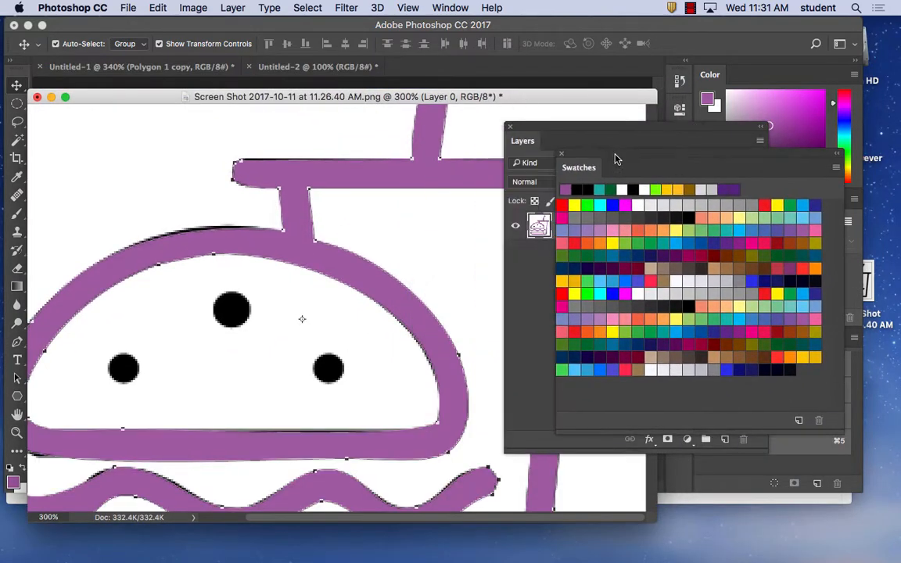
{"action": "key", "text": "super+minus"}
{"action": "key", "text": "super+minus"}
{"action": "key", "text": "super+minus"}
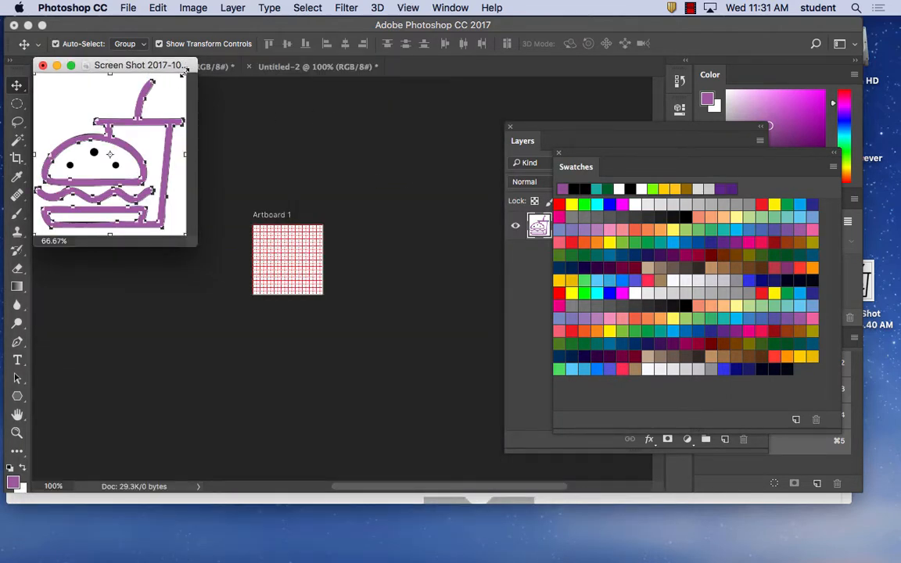
Scale the burger layer in the screenshot document down to about 45.7% and apply the transformation
{"action": "left_click_drag", "start_coordinate": [185, 72], "coordinate": [145, 97]}
{"action": "mouse_move", "coordinate": [144, 99]}
{"action": "left_mouse_down"}
{"action": "mouse_move", "coordinate": [100, 161]}
{"action": "mouse_move", "coordinate": [122, 121]}
{"action": "left_mouse_up"}
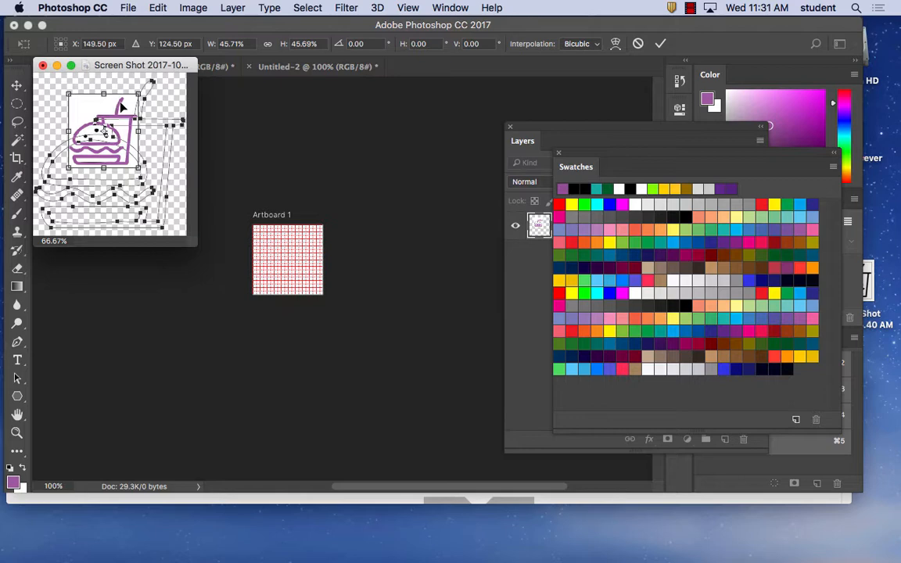
{"action": "left_click", "coordinate": [16, 85]}
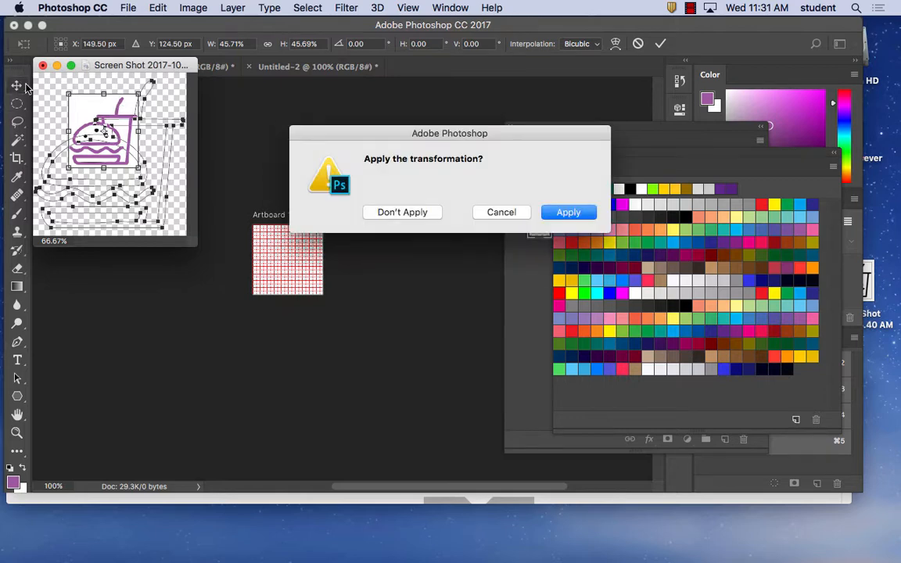
{"action": "left_click", "coordinate": [548, 218]}
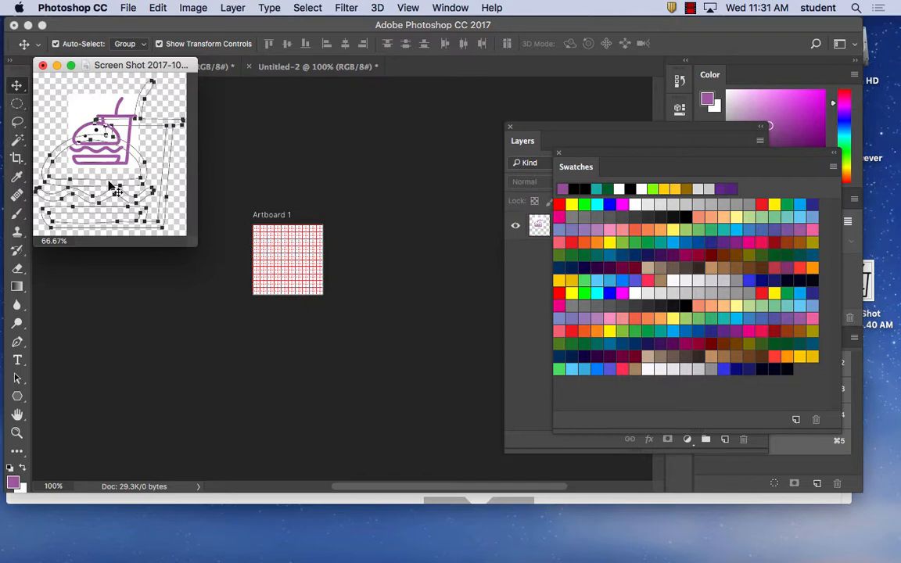
Display the burger document's paths and copy its work path into the Untitled-2 document
{"action": "left_click", "coordinate": [528, 252]}
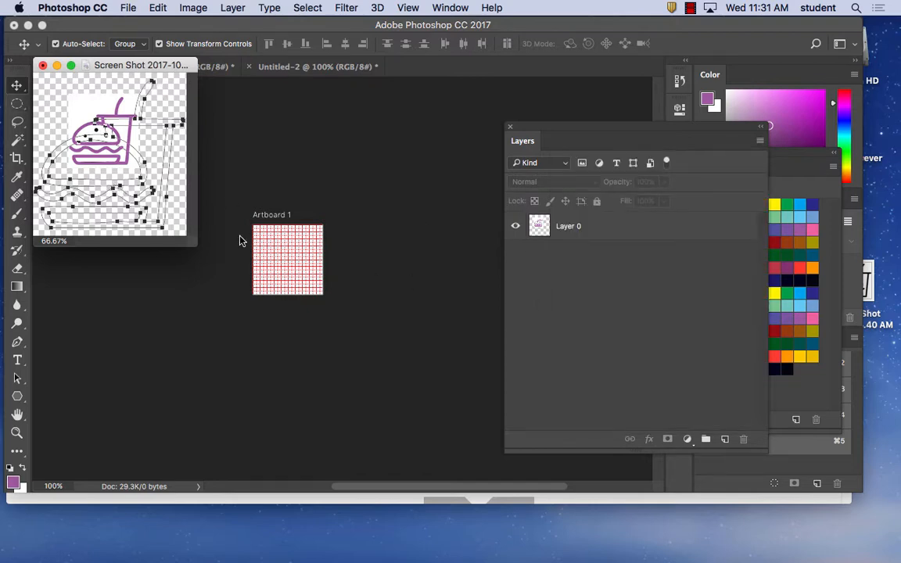
{"action": "left_click_drag", "start_coordinate": [626, 129], "coordinate": [559, 109]}
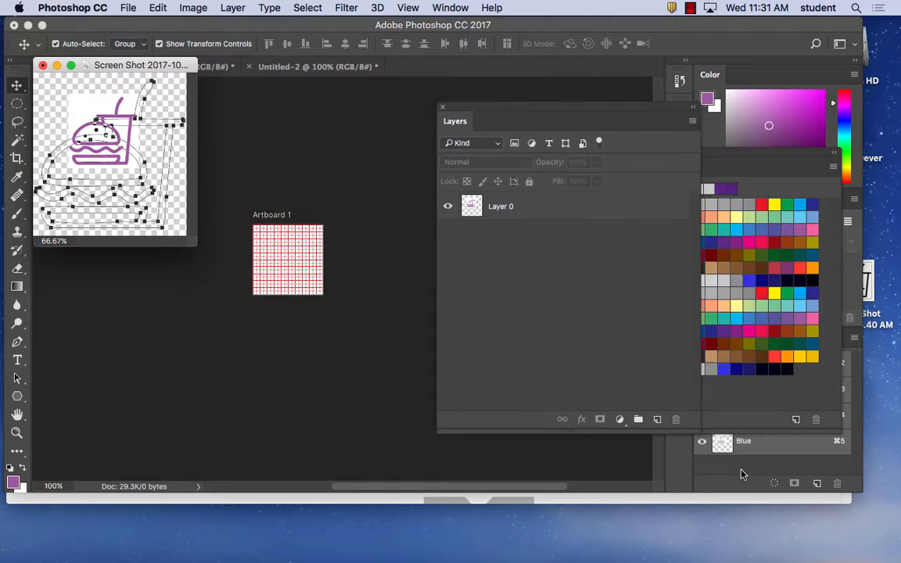
{"action": "left_click", "coordinate": [451, 8]}
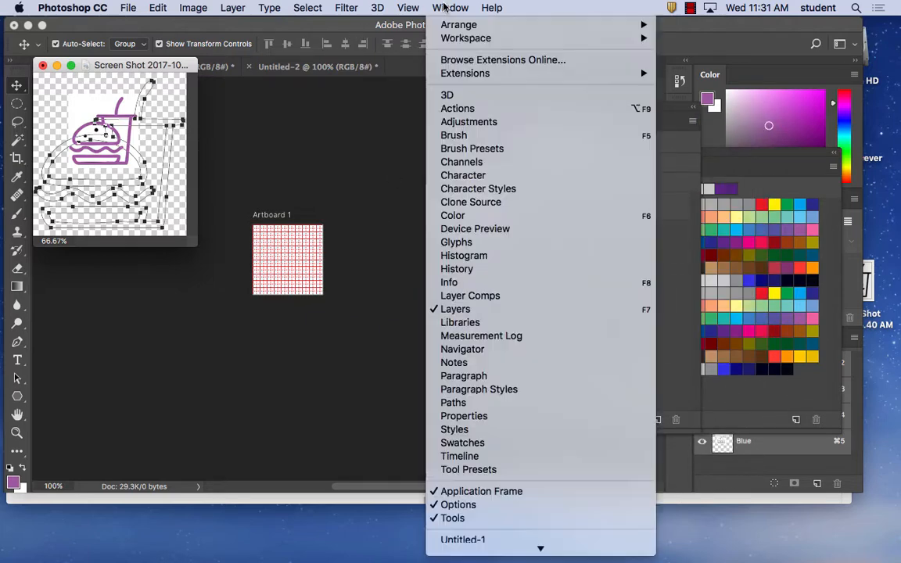
{"action": "left_click", "coordinate": [495, 409]}
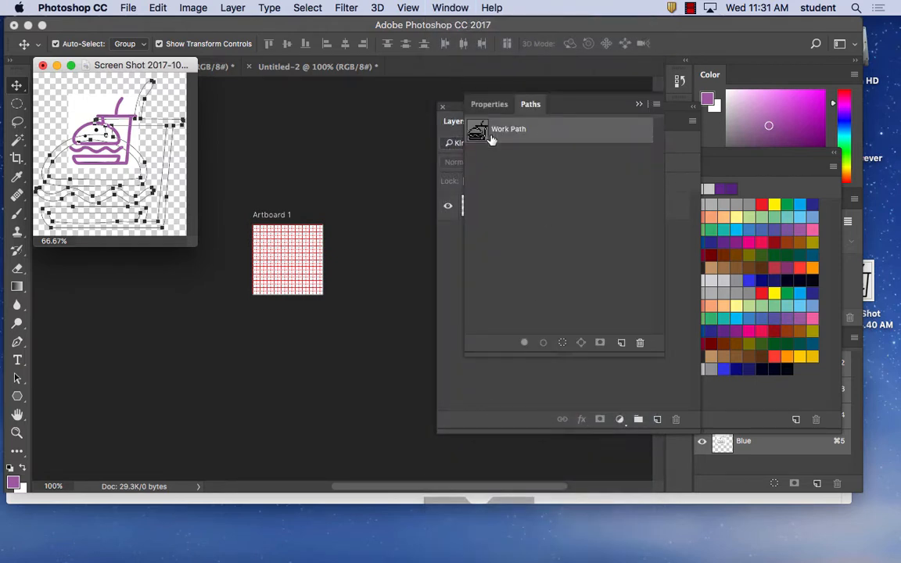
{"action": "left_click_drag", "start_coordinate": [490, 137], "coordinate": [309, 257]}
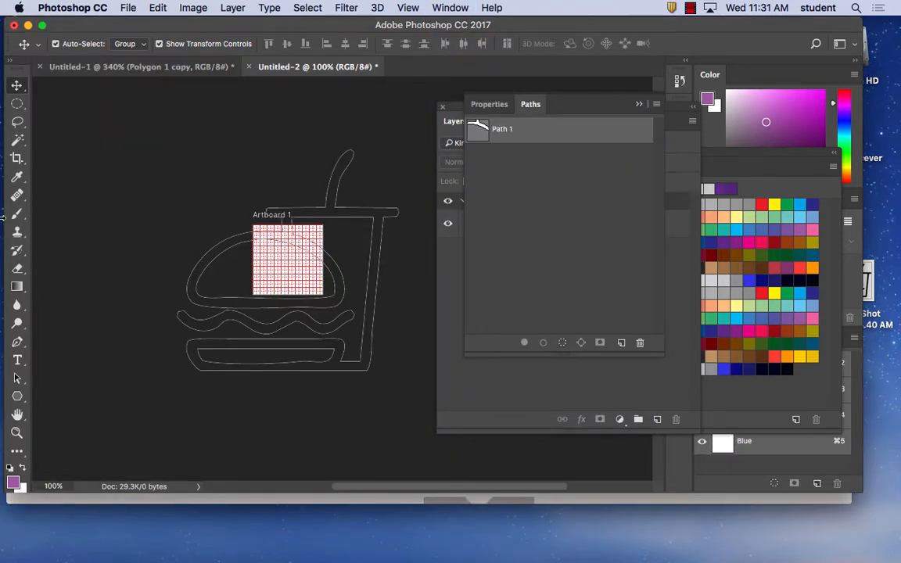
Try moving the outer burger-and-cup outline up and to the left with the Path Selection tool, and undo the move
{"action": "left_click", "coordinate": [14, 379]}
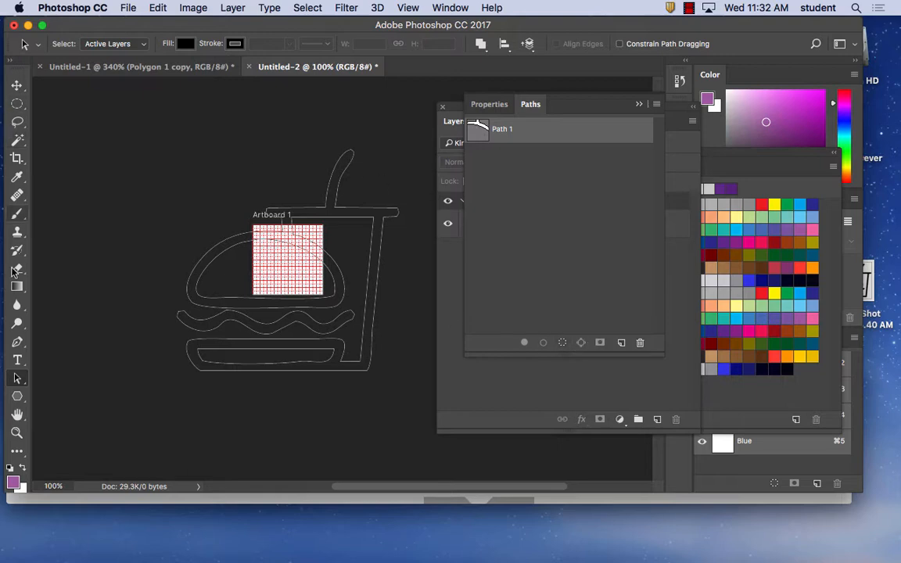
{"action": "left_click", "coordinate": [16, 86]}
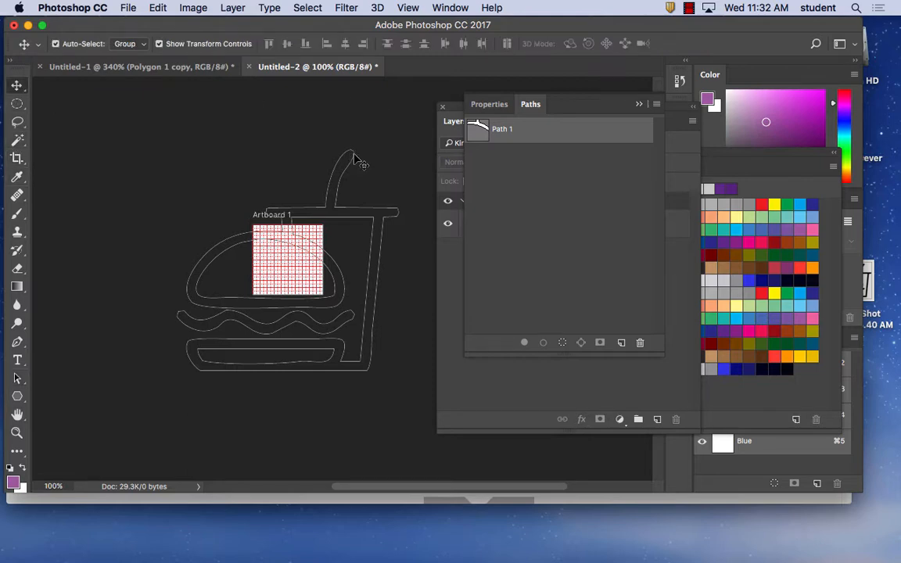
{"action": "left_click_drag", "start_coordinate": [17, 377], "coordinate": [81, 398]}
{"action": "left_click", "coordinate": [319, 147]}
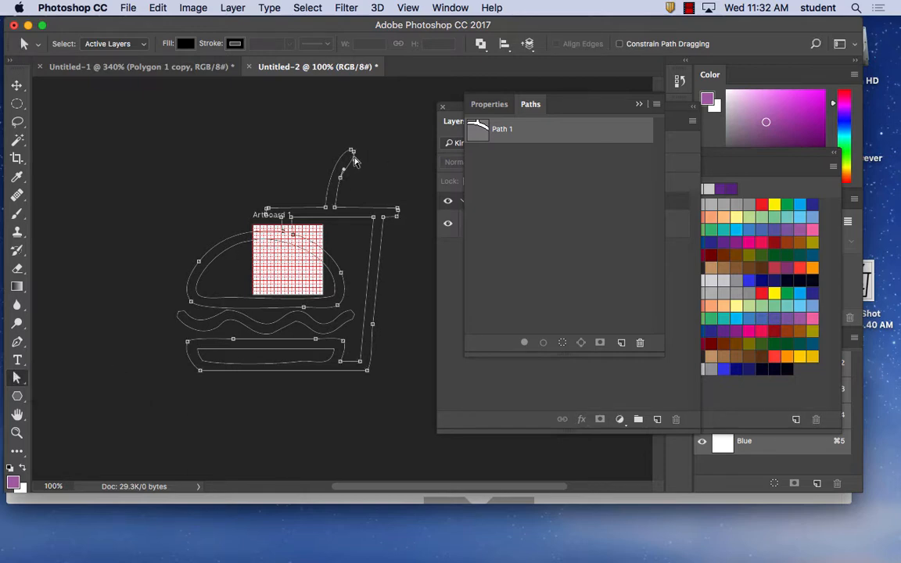
{"action": "left_click", "coordinate": [14, 378]}
{"action": "left_click_drag", "start_coordinate": [18, 376], "coordinate": [45, 377]}
{"action": "left_click", "coordinate": [352, 152]}
{"action": "left_click_drag", "start_coordinate": [353, 155], "coordinate": [280, 108]}
{"action": "left_click", "coordinate": [155, 7]}
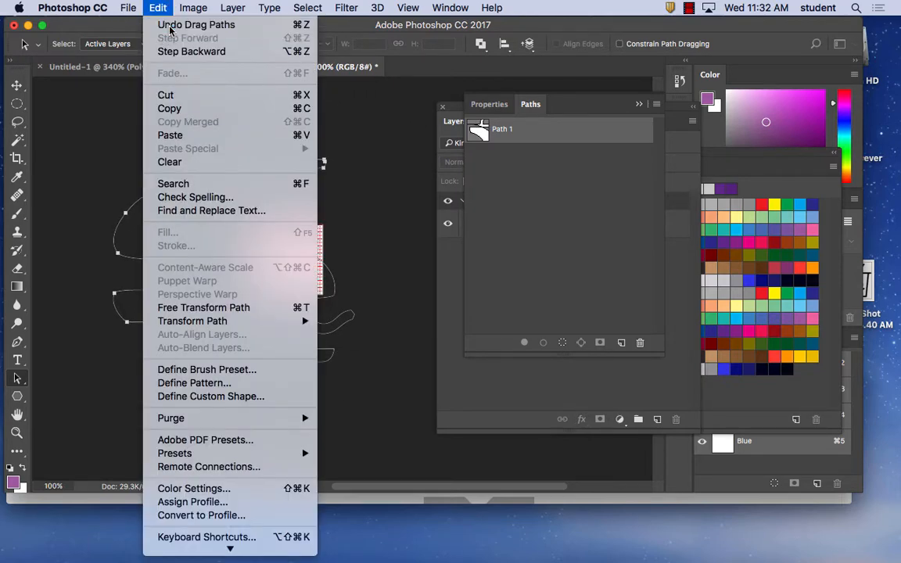
{"action": "left_click", "coordinate": [152, 27]}
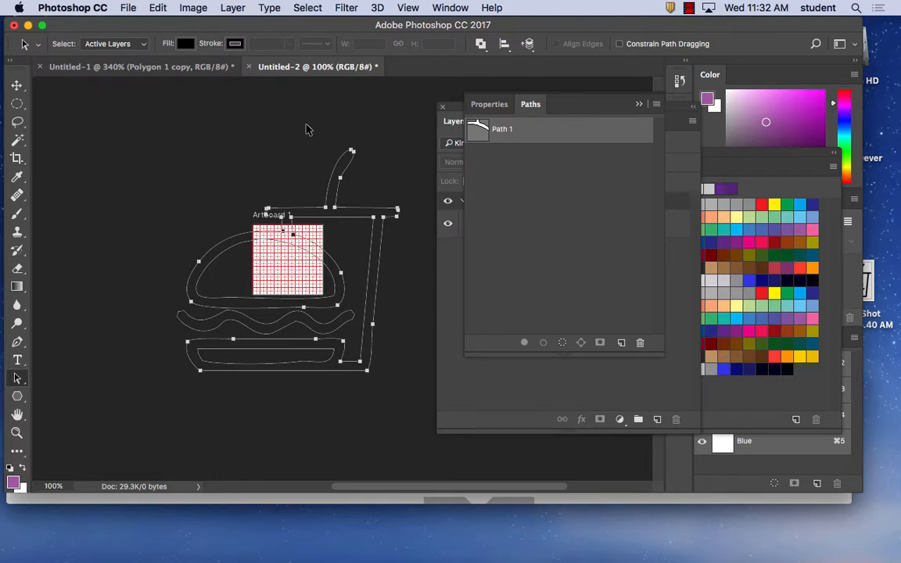
Select every part of the burger path and look through the layer commands for one that applies to it
{"action": "left_click_drag", "start_coordinate": [132, 140], "coordinate": [423, 408]}
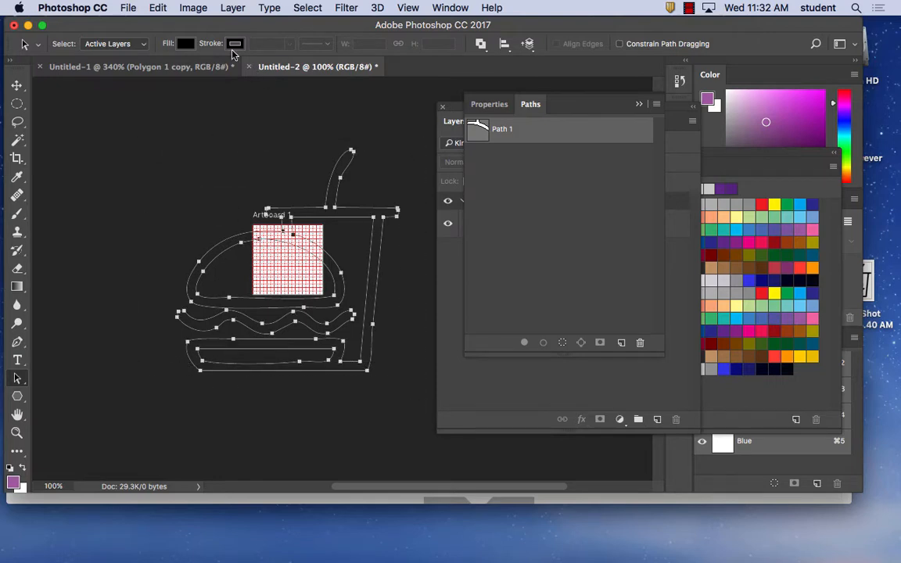
{"action": "left_click", "coordinate": [241, 7]}
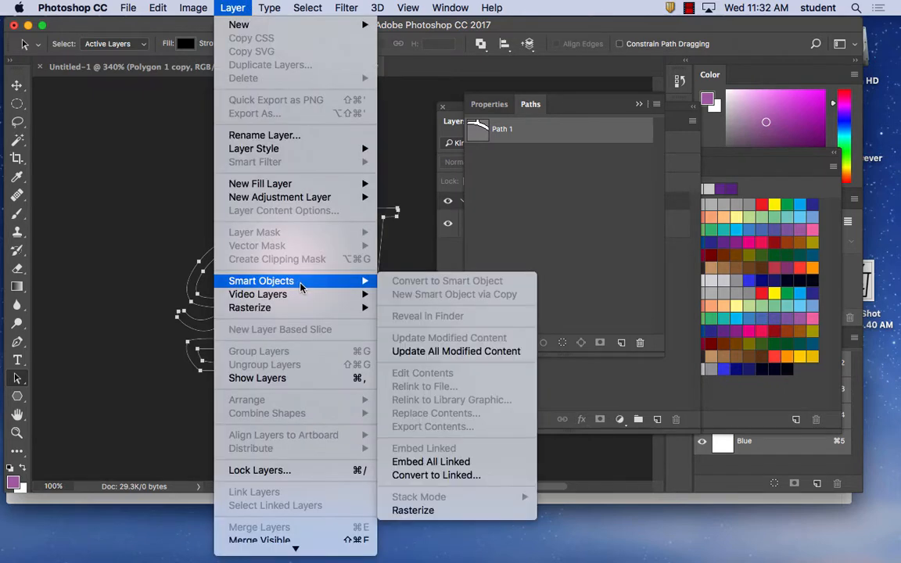
{"action": "mouse_move", "coordinate": [294, 297]}
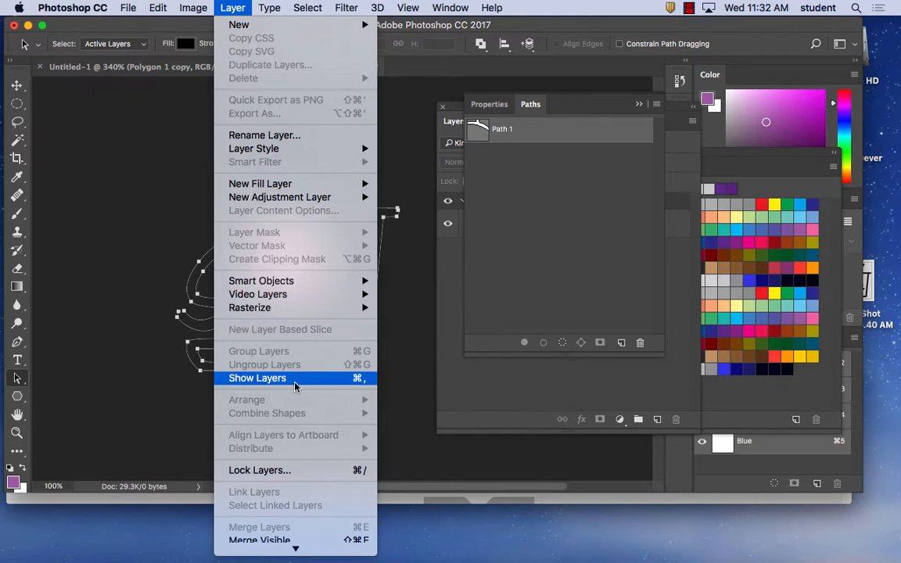
{"action": "scroll", "coordinate": [277, 469], "scroll_direction": "down", "scroll_amount": 1}
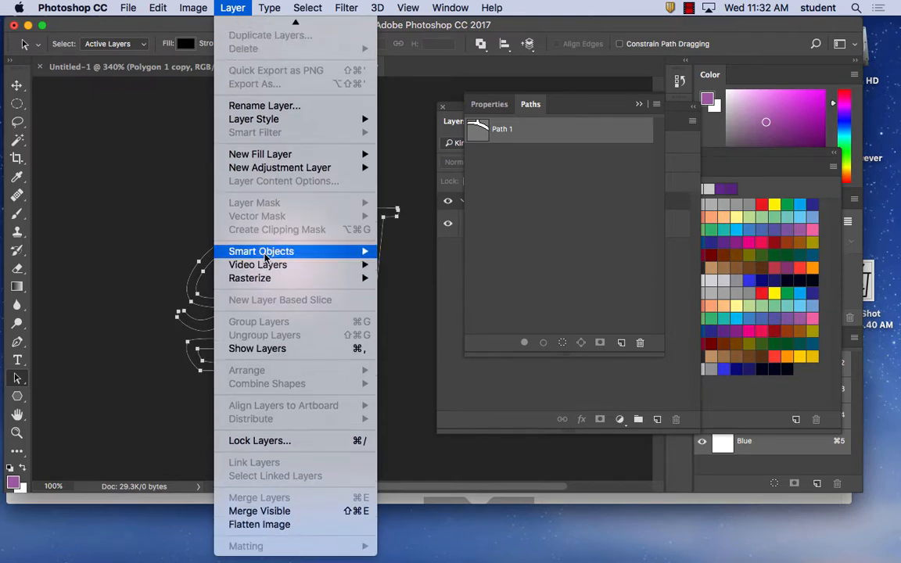
{"action": "mouse_move", "coordinate": [271, 261]}
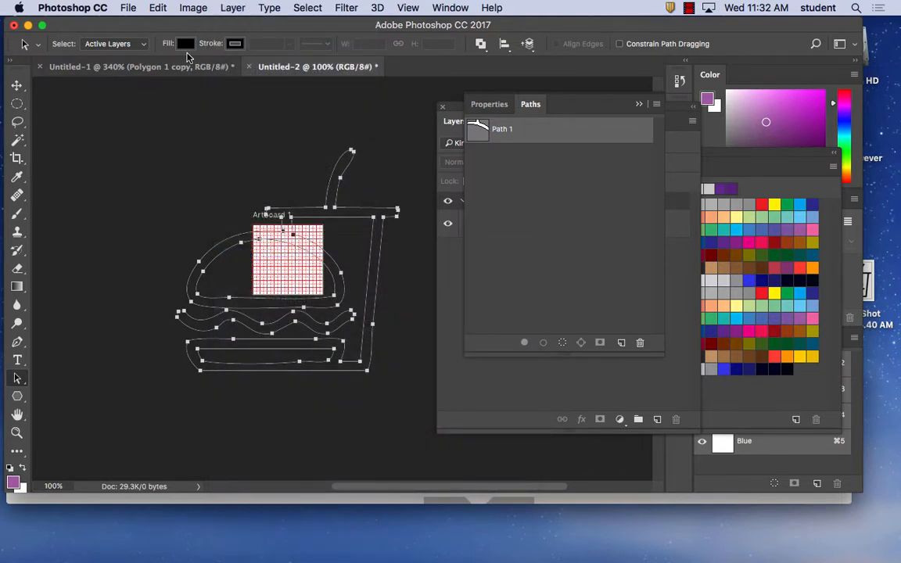
Close the Untitled-2 document without saving its changes
{"action": "right_click", "coordinate": [166, 64]}
{"action": "right_click", "coordinate": [320, 67]}
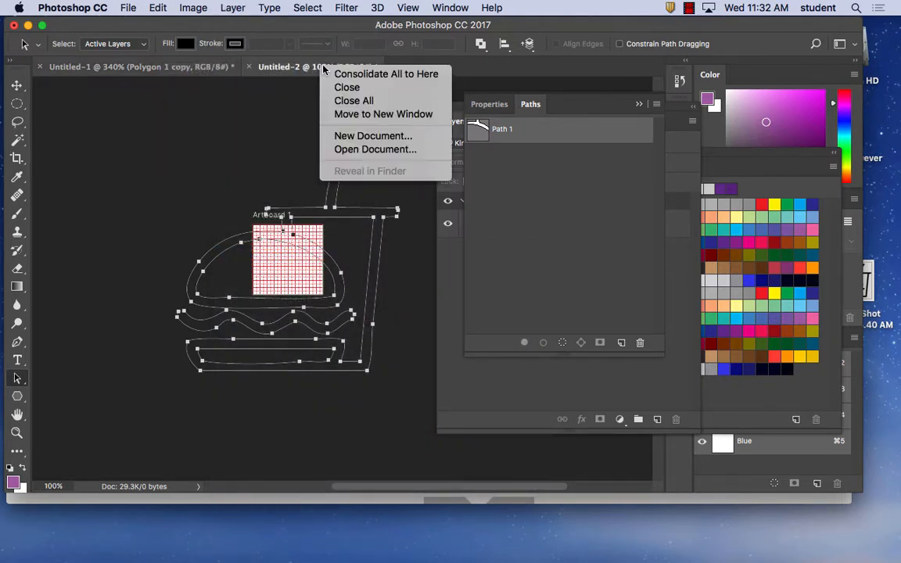
{"action": "left_click", "coordinate": [546, 78]}
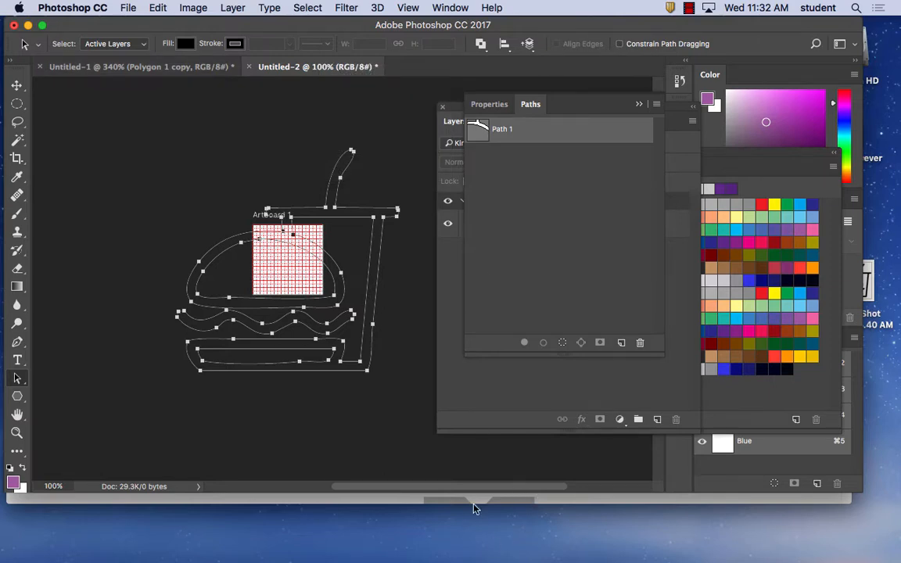
{"action": "left_click", "coordinate": [249, 67]}
{"action": "left_click", "coordinate": [430, 212]}
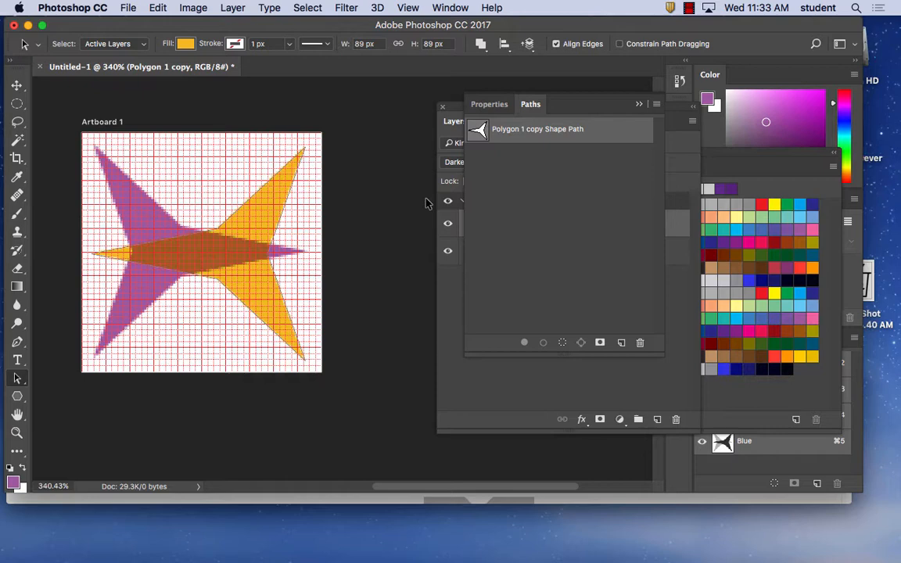
Save the star document to the Desktop as thestar.psd in Photoshop format, with layers and maximized compatibility
{"action": "left_click", "coordinate": [127, 7]}
{"action": "left_click", "coordinate": [143, 152]}
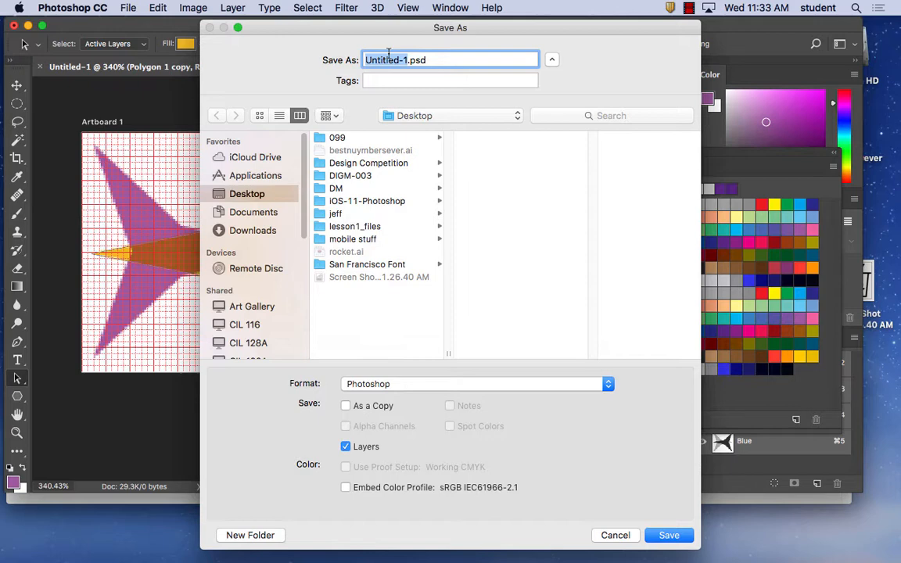
{"action": "type", "text": "thestart"}
{"action": "key", "text": "BackSpace"}
{"action": "type", "text": "="}
{"action": "key", "text": "BackSpace"}
{"action": "left_click", "coordinate": [669, 535]}
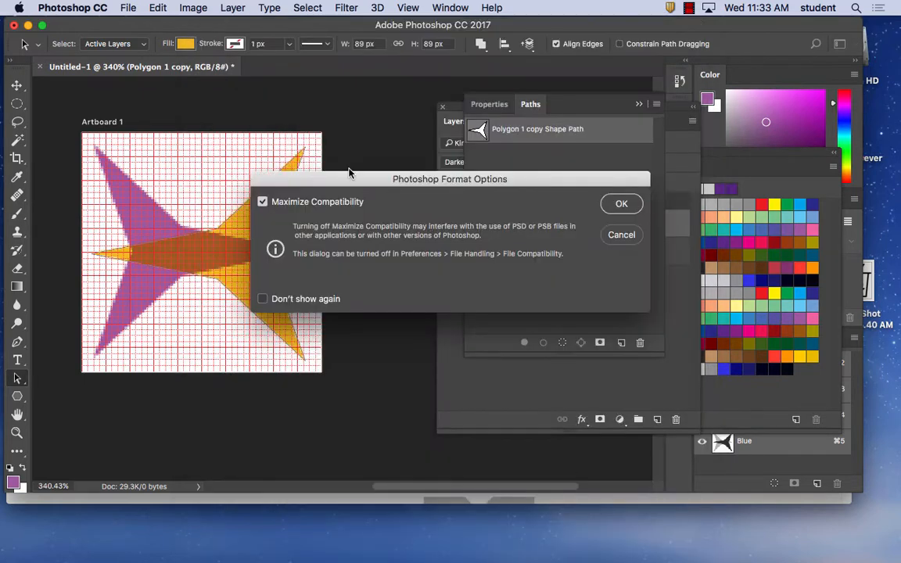
{"action": "left_click", "coordinate": [622, 204]}
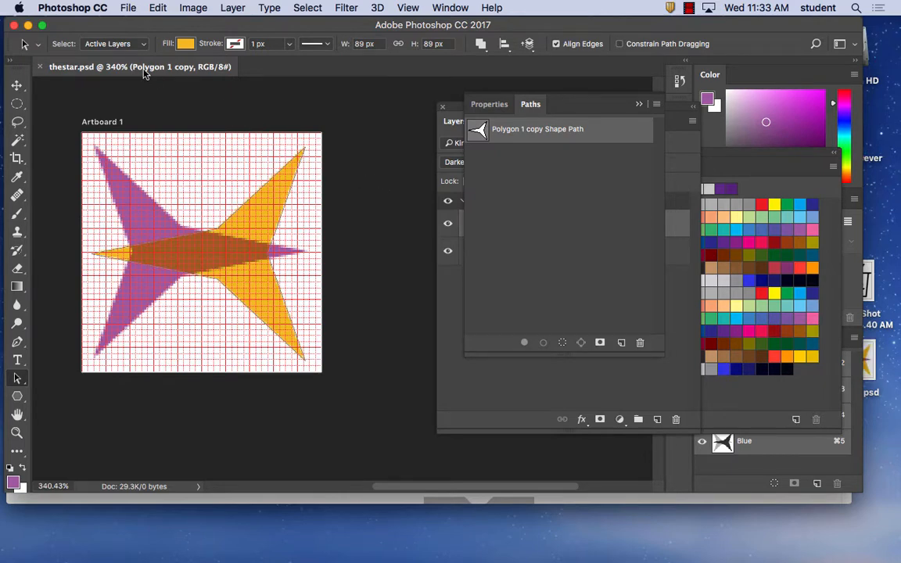
{"action": "left_click", "coordinate": [128, 7]}
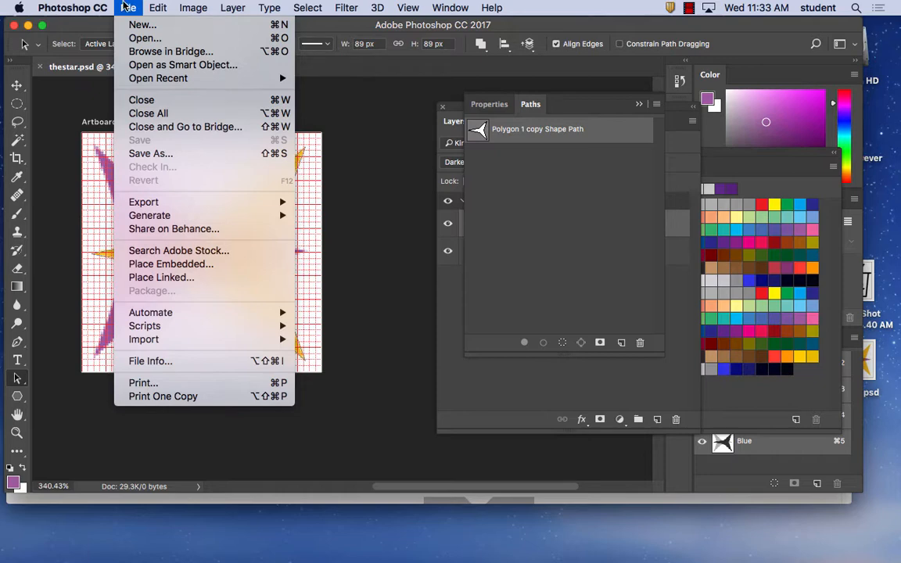
{"action": "mouse_move", "coordinate": [198, 202]}
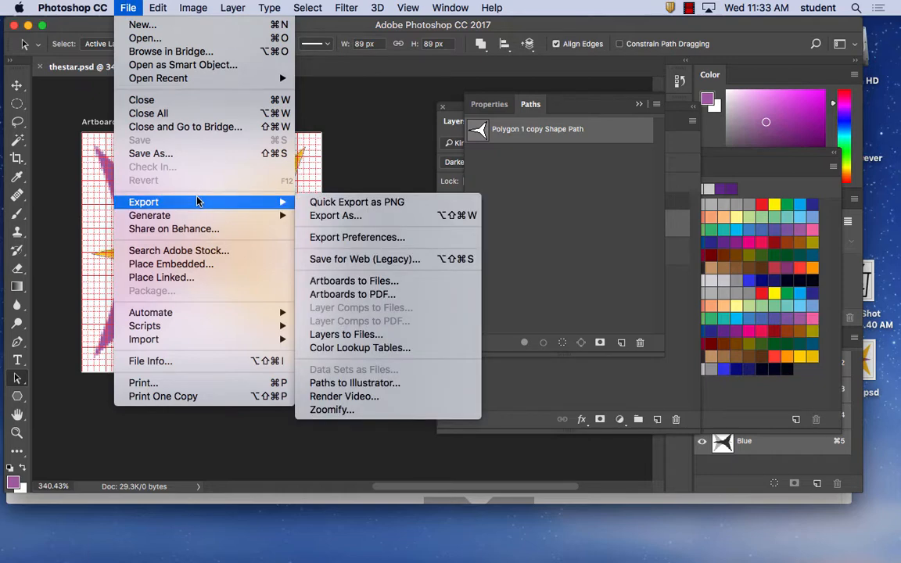
{"action": "left_click", "coordinate": [344, 216]}
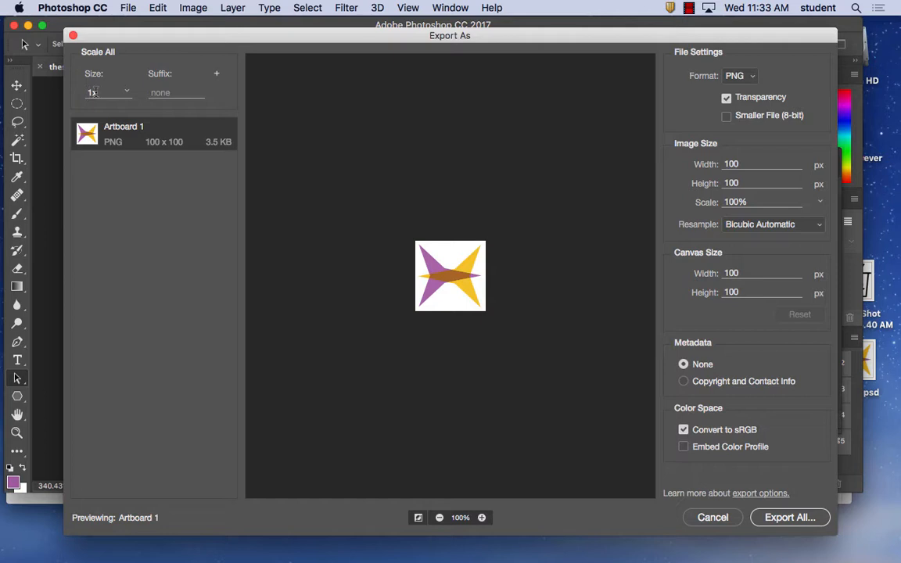
{"action": "left_click", "coordinate": [218, 76]}
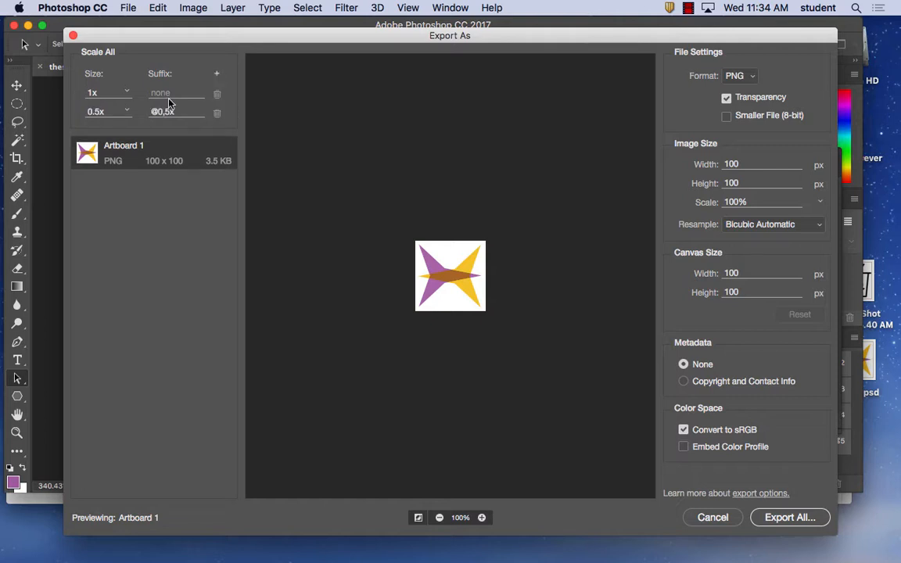
{"action": "left_click", "coordinate": [125, 112]}
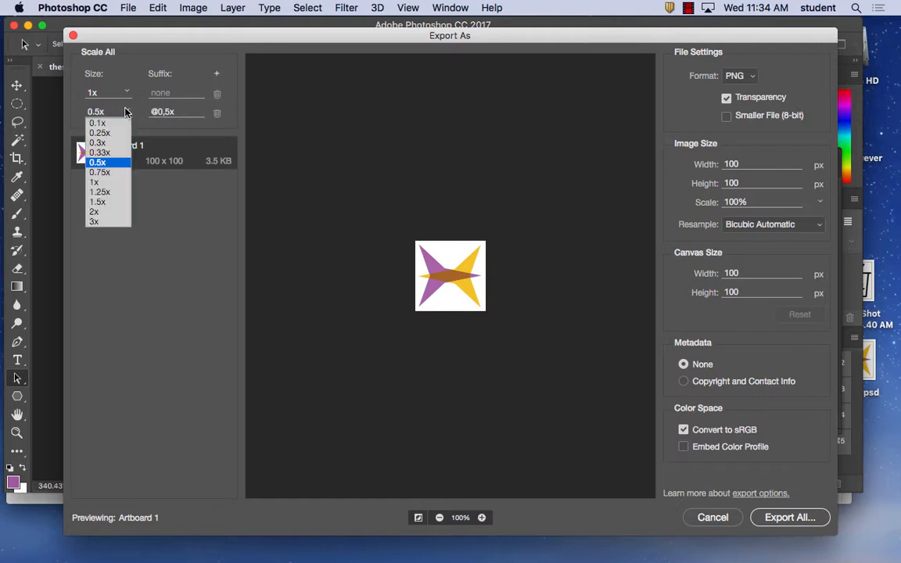
{"action": "left_click", "coordinate": [96, 212]}
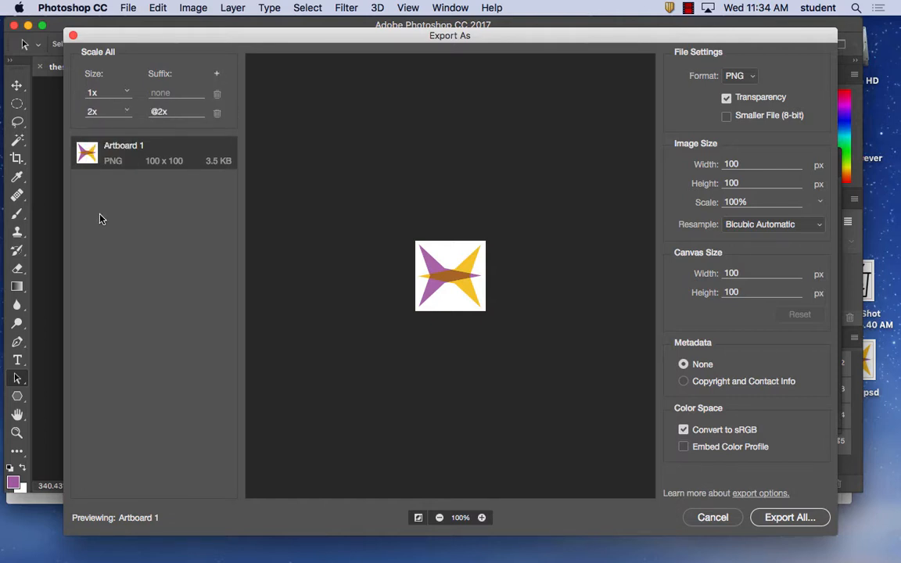
{"action": "left_click", "coordinate": [161, 93]}
{"action": "type", "text": "@1x"}
Add a 3x export size and enable the Smaller File (8-bit) option for the PNG files
{"action": "left_click", "coordinate": [219, 76]}
{"action": "left_click", "coordinate": [128, 131]}
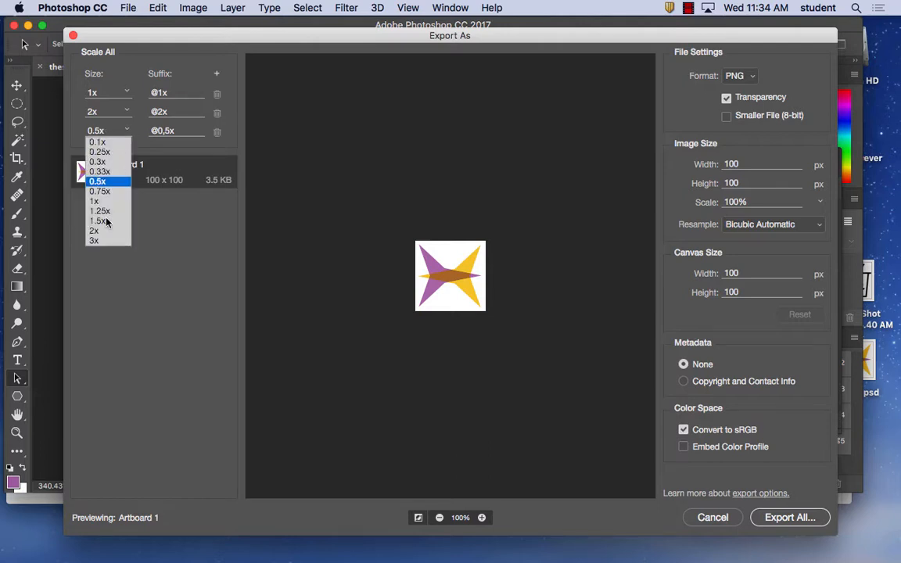
{"action": "left_click", "coordinate": [97, 242]}
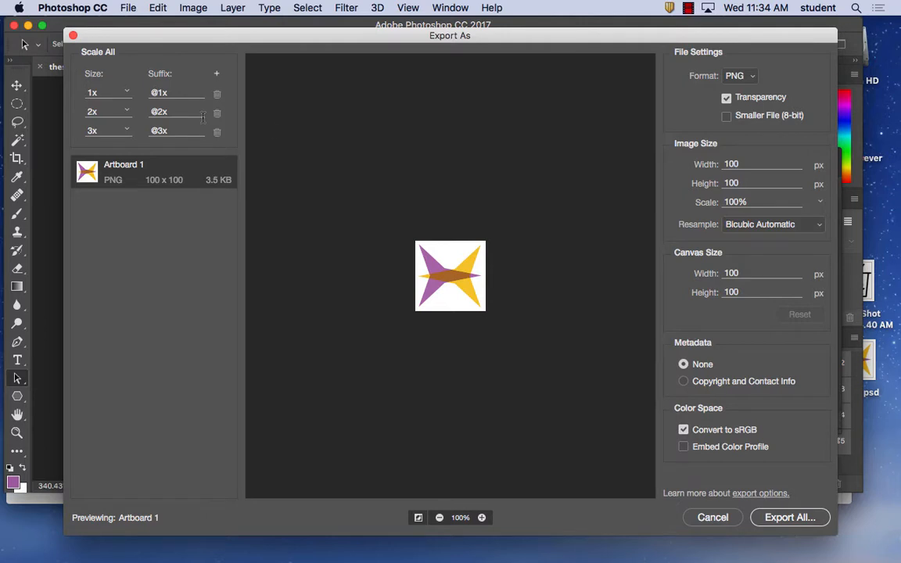
{"action": "left_click", "coordinate": [785, 116]}
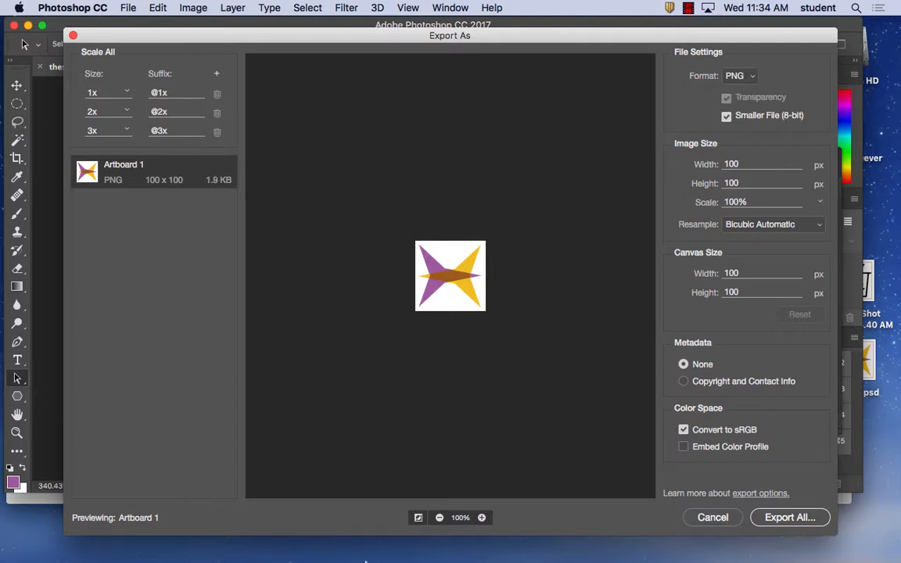
Switch to Firefox, close the Noun Project page and read the 8-bit color palette advice in Apple's image resolution guidelines
{"action": "mouse_move", "coordinate": [383, 561]}
{"action": "left_click", "coordinate": [266, 538]}
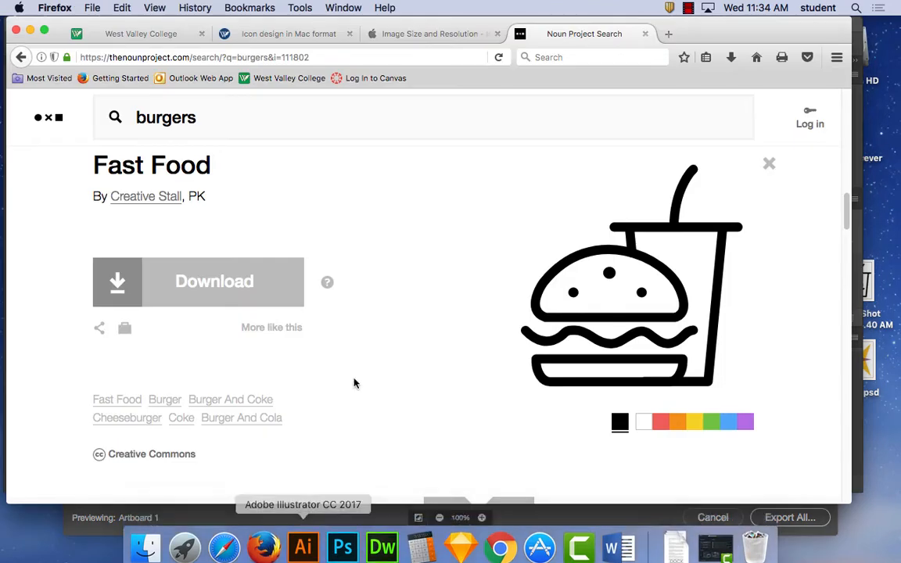
{"action": "right_click", "coordinate": [643, 32]}
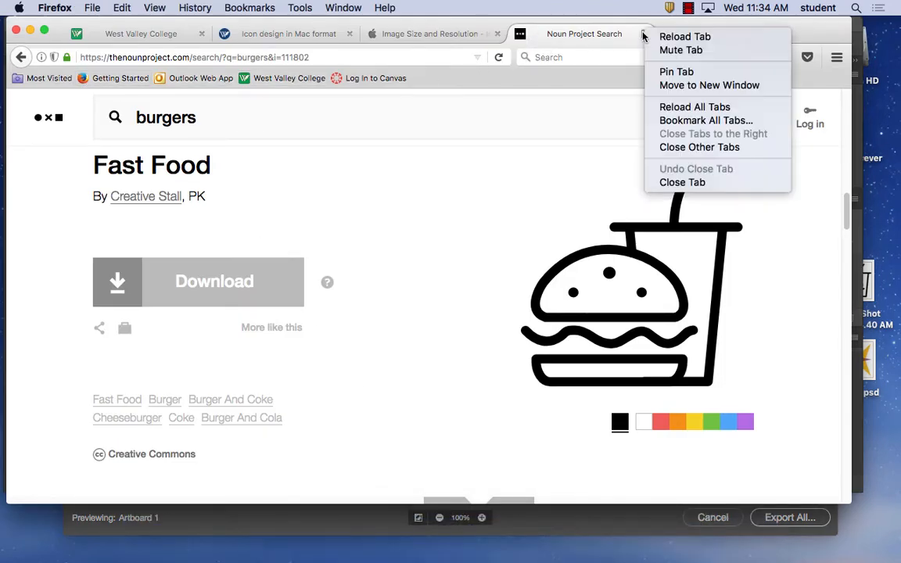
{"action": "left_click", "coordinate": [645, 35]}
{"action": "left_click", "coordinate": [647, 35]}
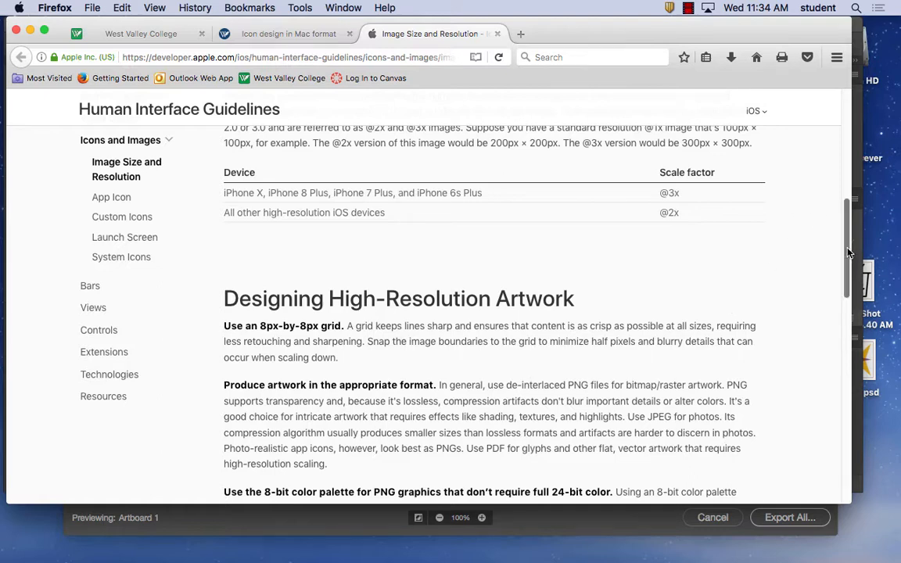
{"action": "left_click_drag", "start_coordinate": [853, 258], "coordinate": [851, 309]}
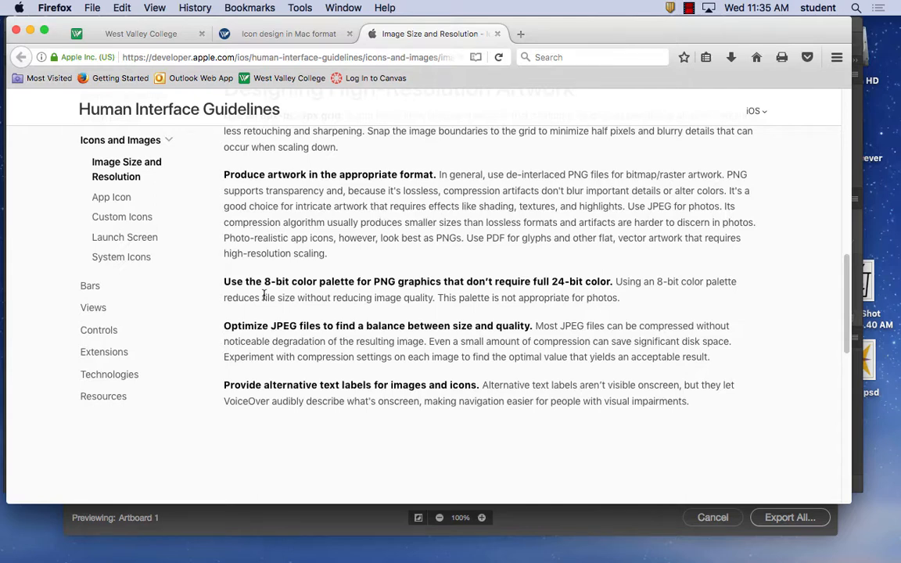
Check the Photoshop export settings against the Designing High-Resolution Artwork section of the guidelines in Firefox
{"action": "left_click", "coordinate": [343, 547]}
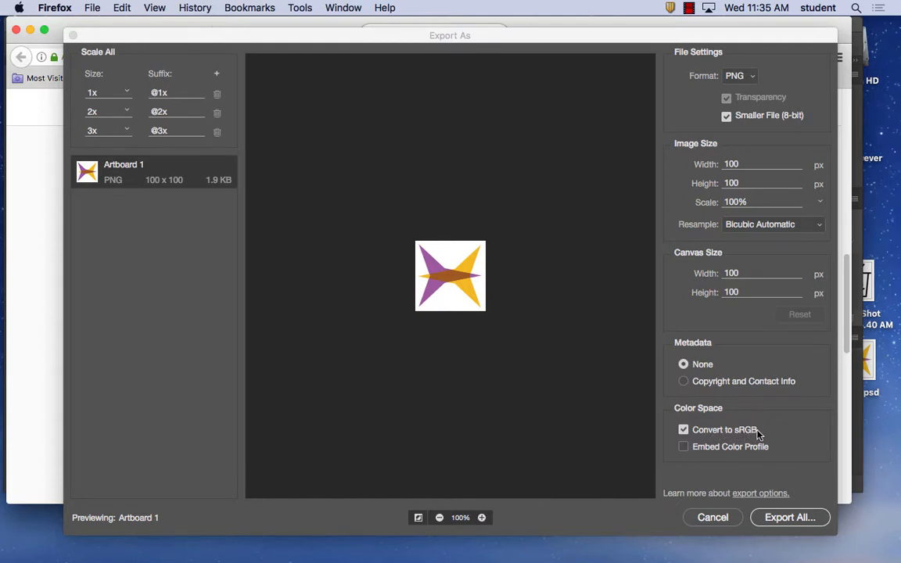
{"action": "left_click", "coordinate": [31, 345]}
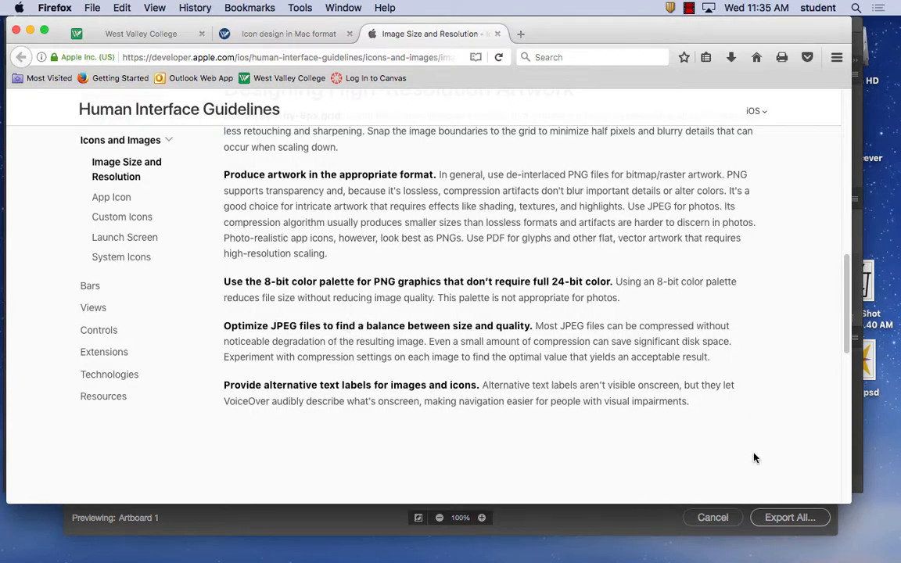
{"action": "scroll", "coordinate": [842, 288], "scroll_direction": "up", "scroll_amount": 2}
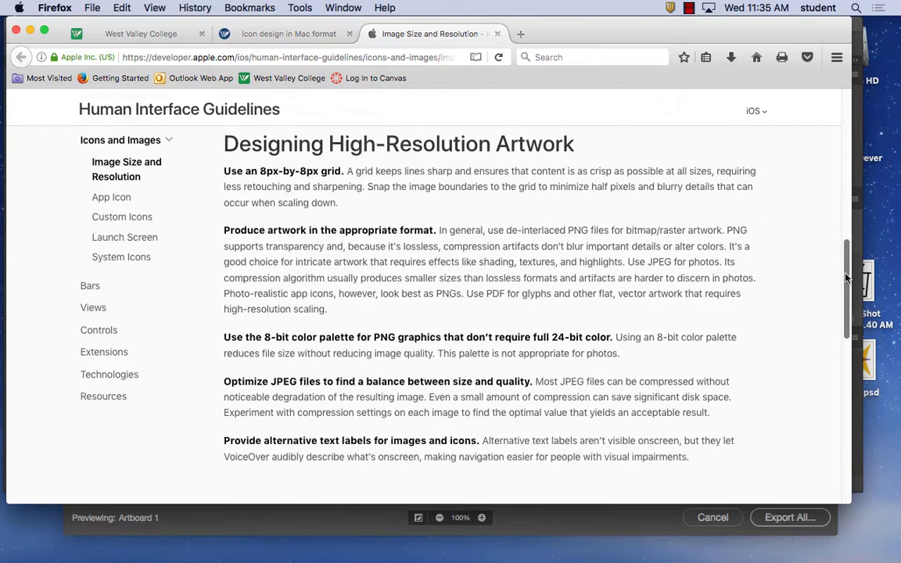
{"action": "mouse_move", "coordinate": [846, 274]}
{"action": "left_mouse_down"}
{"action": "mouse_move", "coordinate": [853, 355]}
{"action": "mouse_move", "coordinate": [858, 288]}
{"action": "left_mouse_up"}
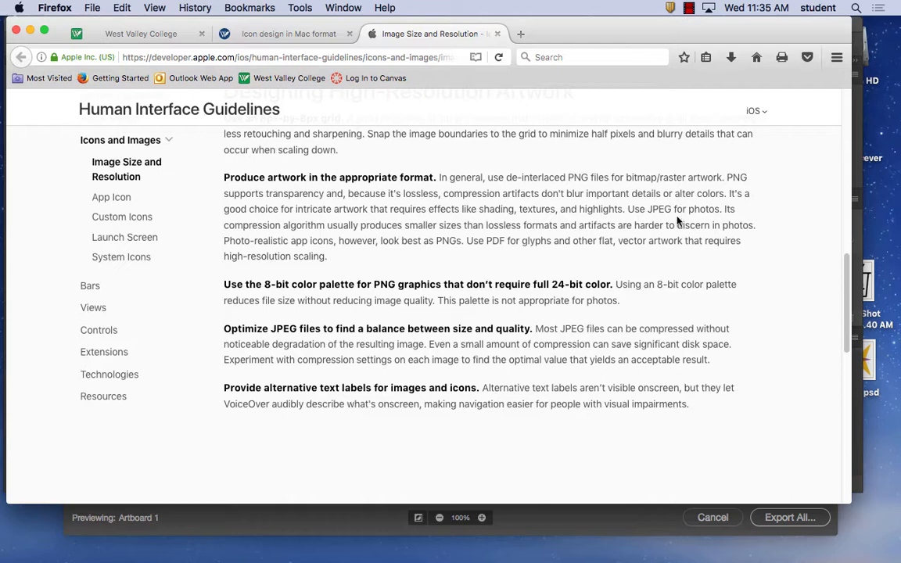
Open the App Icon guidelines and examine the format, color space and layer requirements under App Icon Attributes
{"action": "left_click", "coordinate": [112, 199]}
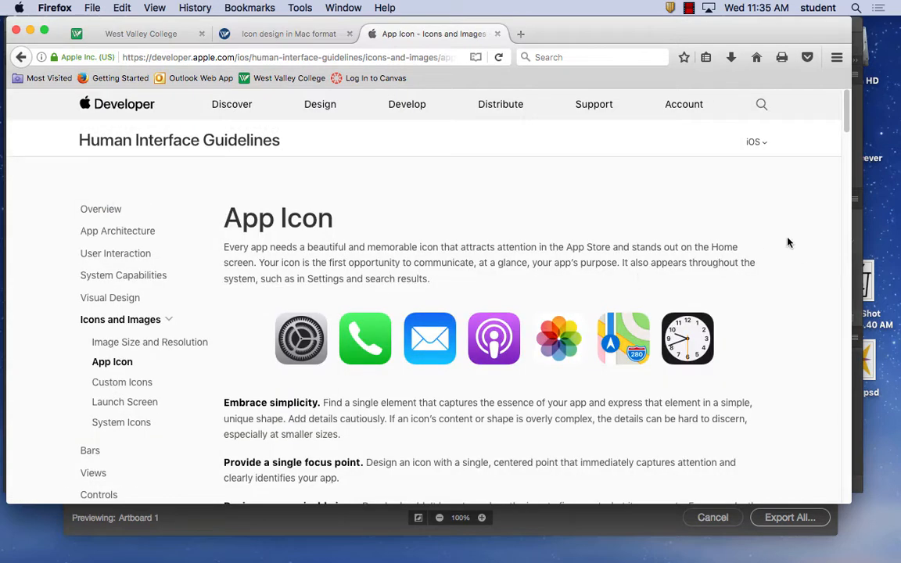
{"action": "left_click_drag", "start_coordinate": [845, 121], "coordinate": [844, 214]}
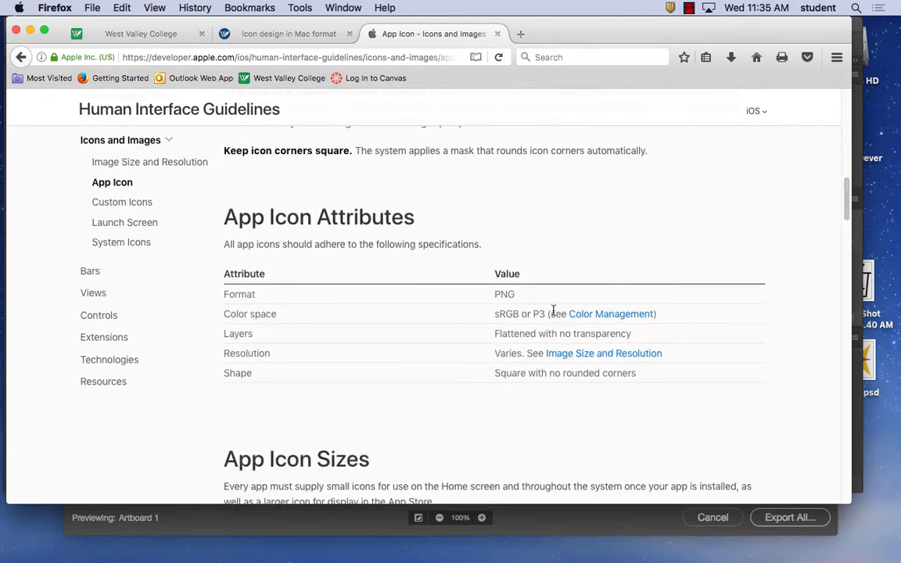
{"action": "left_click_drag", "start_coordinate": [497, 314], "coordinate": [521, 314]}
{"action": "double_click", "coordinate": [538, 314]}
{"action": "left_click_drag", "start_coordinate": [496, 314], "coordinate": [514, 314]}
{"action": "double_click", "coordinate": [516, 296]}
{"action": "left_click_drag", "start_coordinate": [518, 314], "coordinate": [493, 320]}
{"action": "double_click", "coordinate": [512, 334]}
{"action": "left_click_drag", "start_coordinate": [573, 334], "coordinate": [632, 334]}
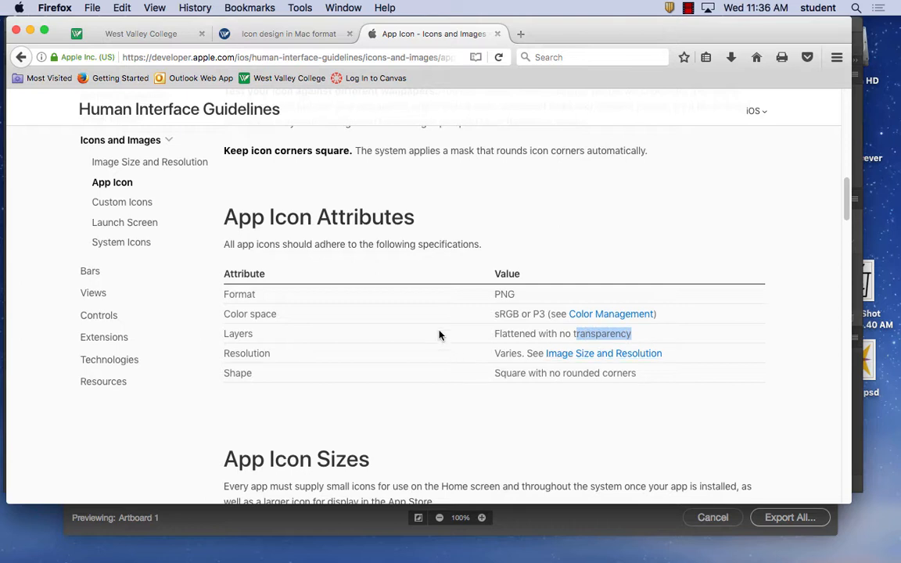
Return to Photoshop and export all sizes of the star artboard as PNG files to the Desktop
{"action": "left_click", "coordinate": [518, 517]}
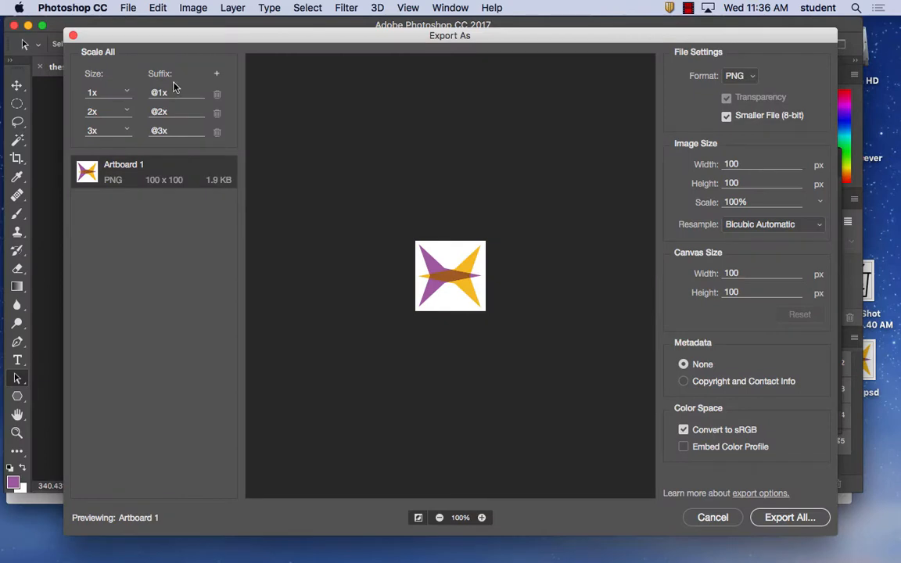
{"action": "left_click", "coordinate": [792, 518]}
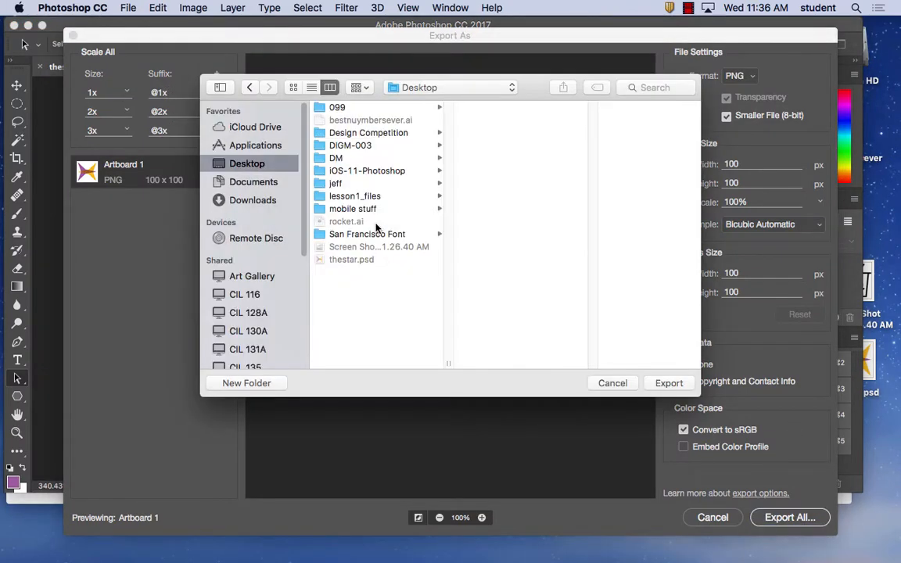
{"action": "left_click", "coordinate": [669, 383]}
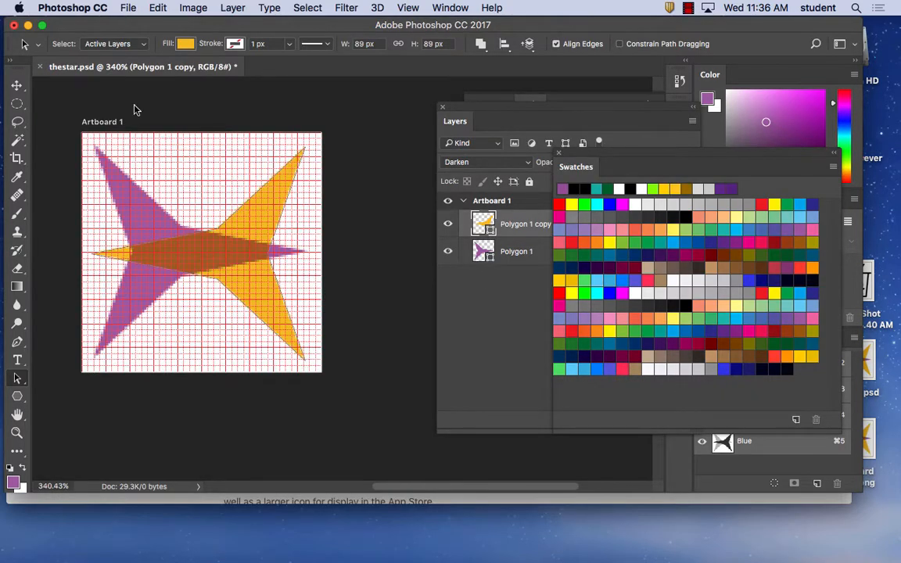
Hide Photoshop and Firefox to reveal the exported files on the desktop
{"action": "left_click", "coordinate": [87, 7]}
{"action": "left_click", "coordinate": [92, 95]}
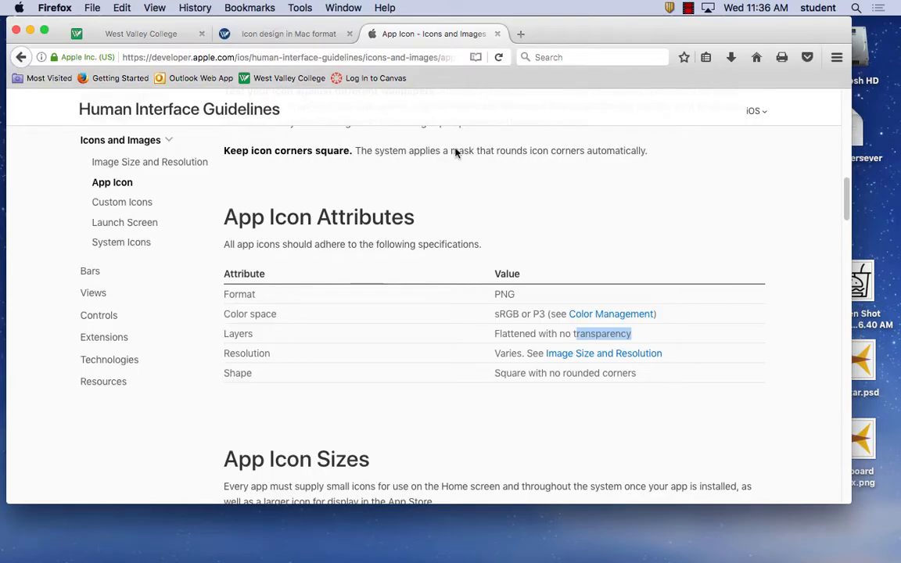
{"action": "left_click", "coordinate": [55, 7]}
{"action": "left_click", "coordinate": [75, 90]}
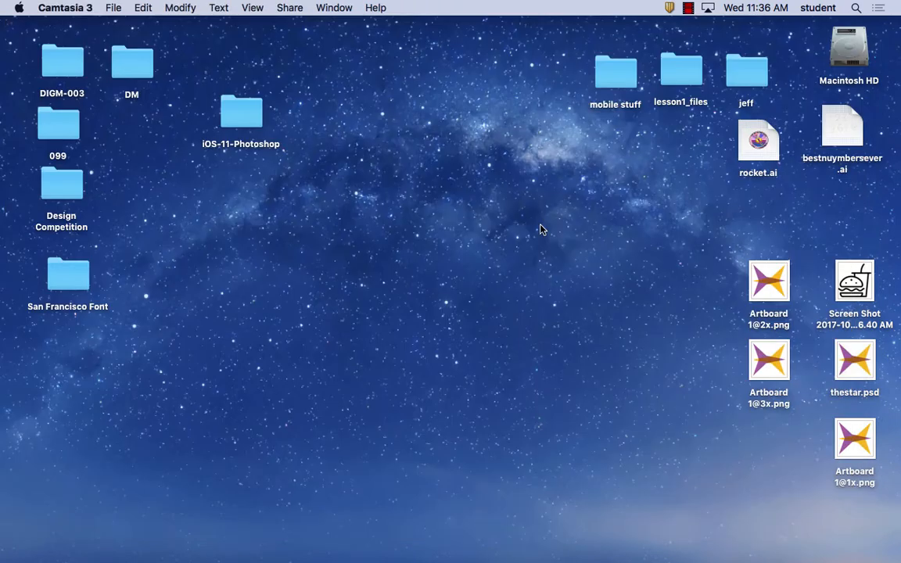
{"action": "left_click_drag", "start_coordinate": [777, 287], "coordinate": [420, 222]}
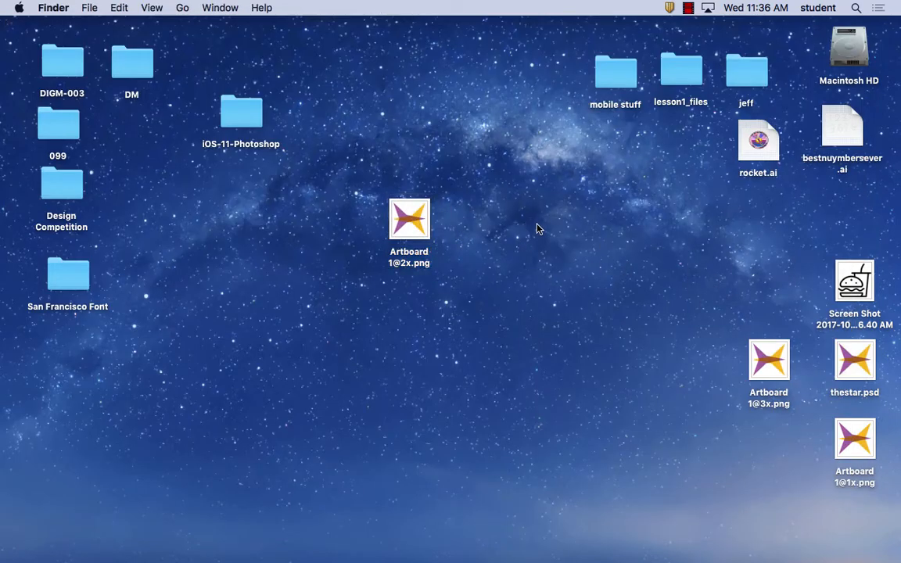
{"action": "left_click", "coordinate": [750, 360]}
{"action": "left_click_drag", "start_coordinate": [749, 361], "coordinate": [374, 305]}
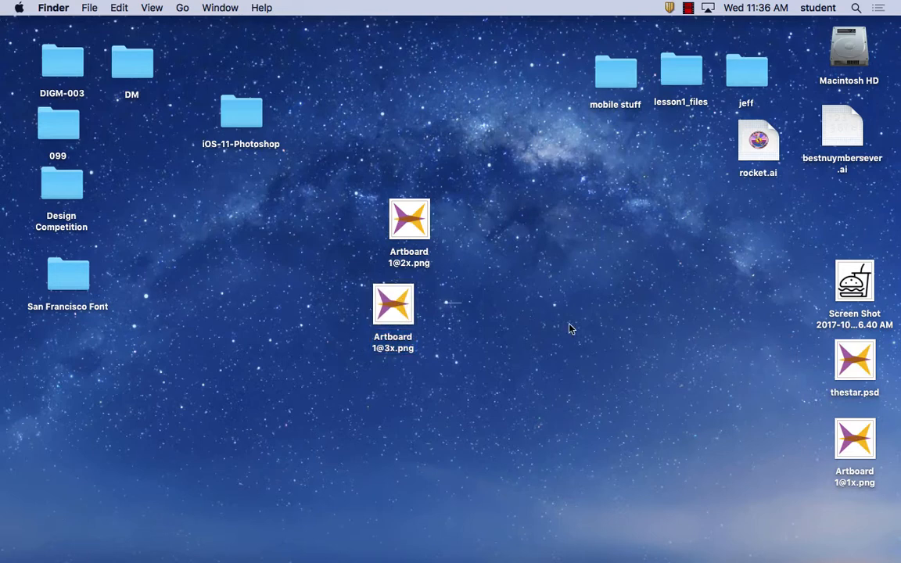
{"action": "left_click_drag", "start_coordinate": [865, 442], "coordinate": [391, 395]}
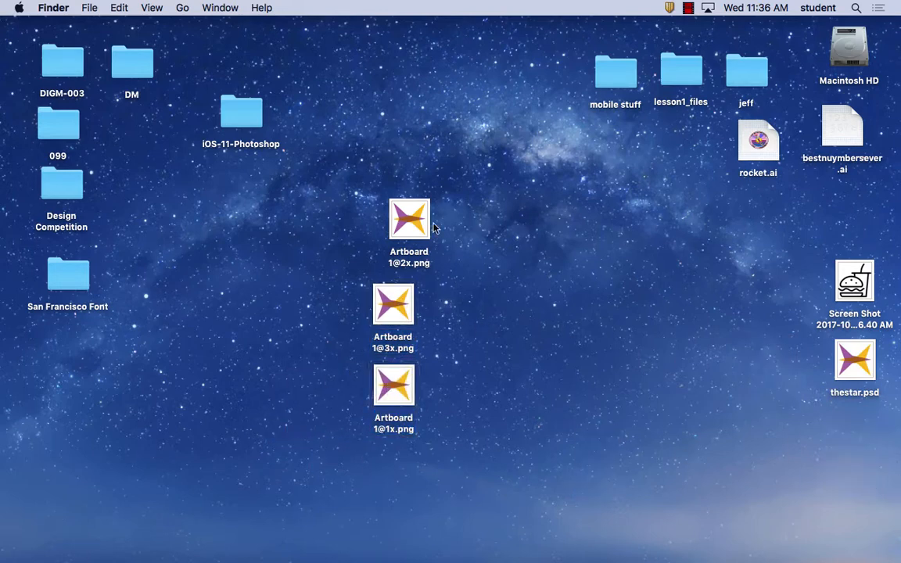
{"action": "left_click_drag", "start_coordinate": [395, 206], "coordinate": [372, 205]}
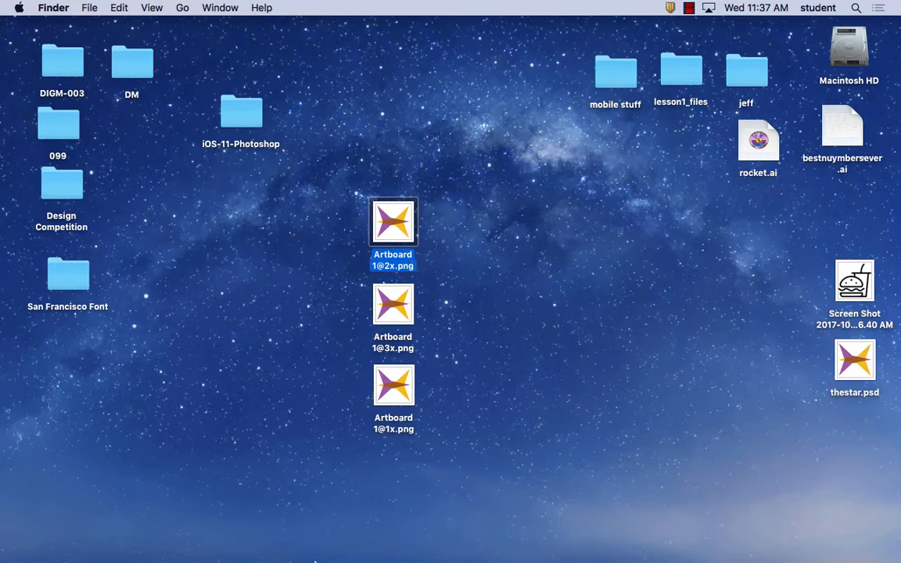
Launch Xcode from the Applications folder on Macintosh HD
{"action": "mouse_move", "coordinate": [343, 557]}
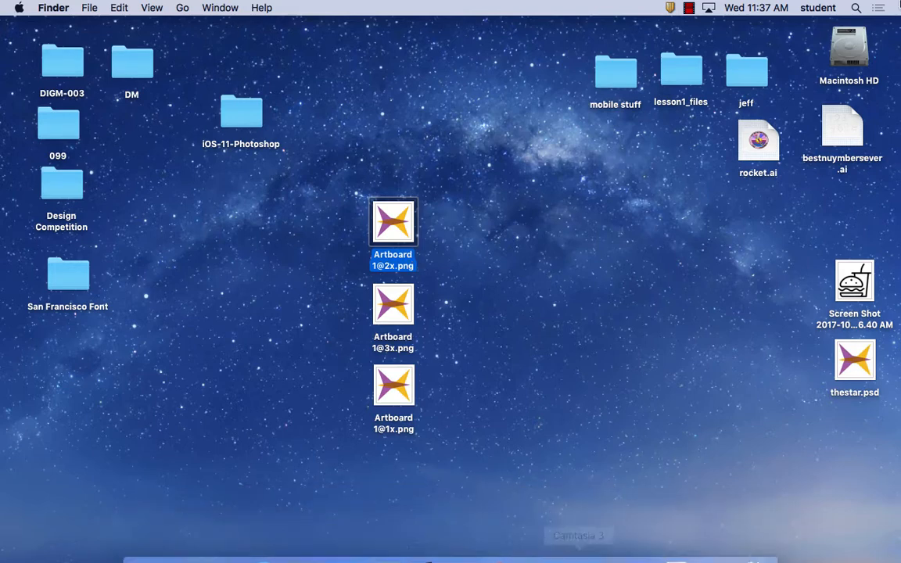
{"action": "double_click", "coordinate": [849, 53]}
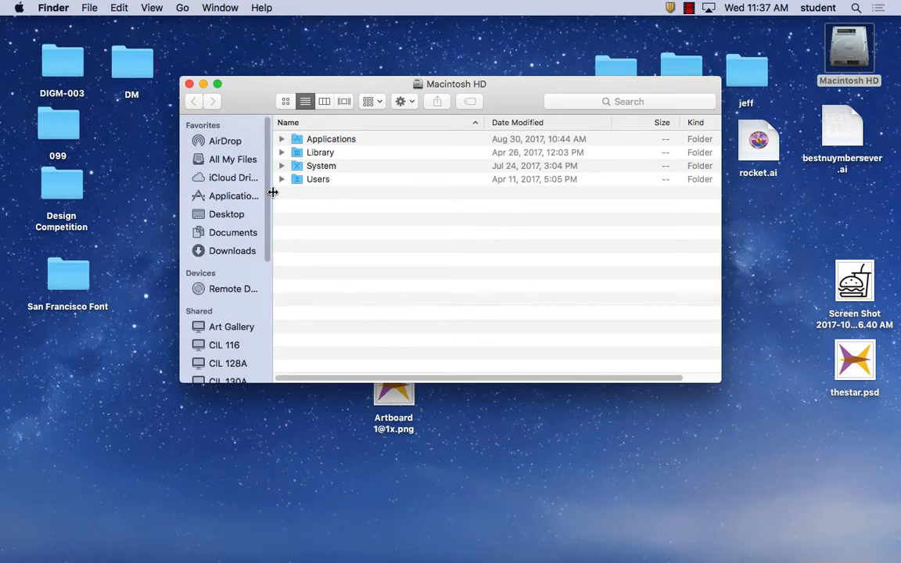
{"action": "left_click", "coordinate": [282, 139]}
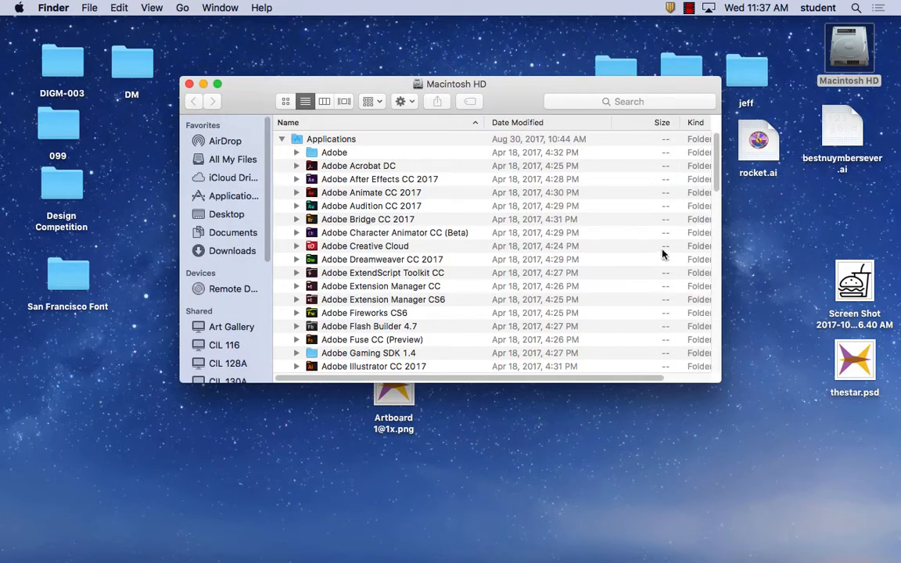
{"action": "left_click_drag", "start_coordinate": [716, 181], "coordinate": [727, 362]}
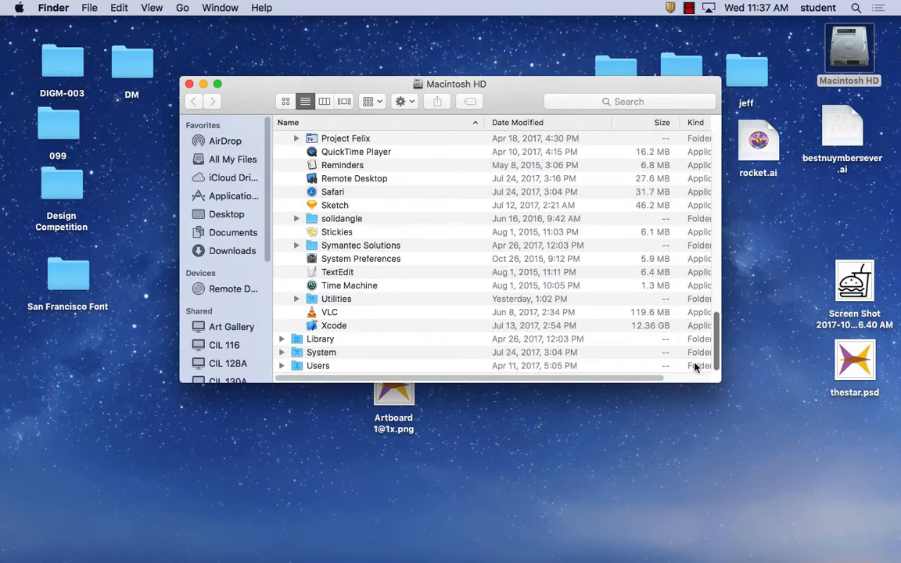
{"action": "left_click", "coordinate": [341, 327]}
{"action": "double_click", "coordinate": [341, 327]}
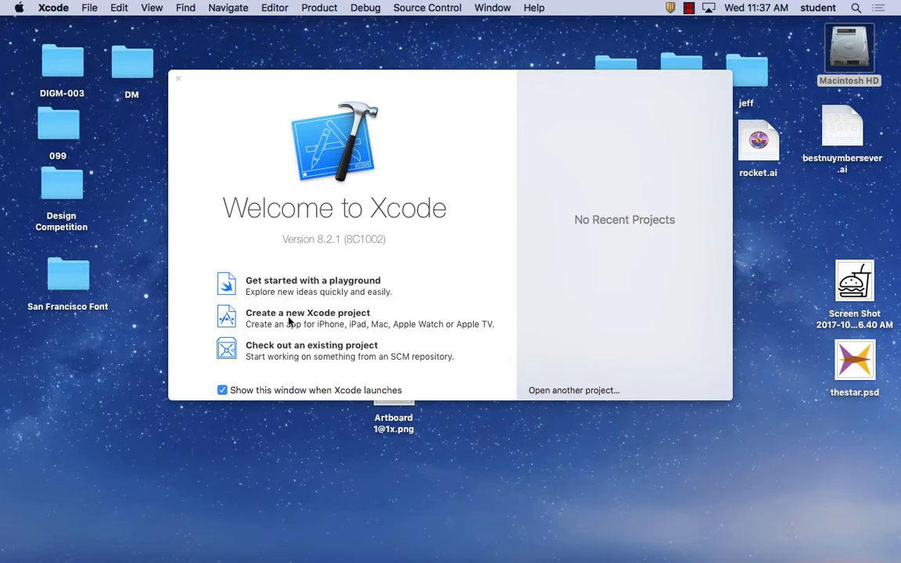
Create a new iOS Single View Application project named tedst and save it to the Desktop
{"action": "left_click", "coordinate": [333, 316]}
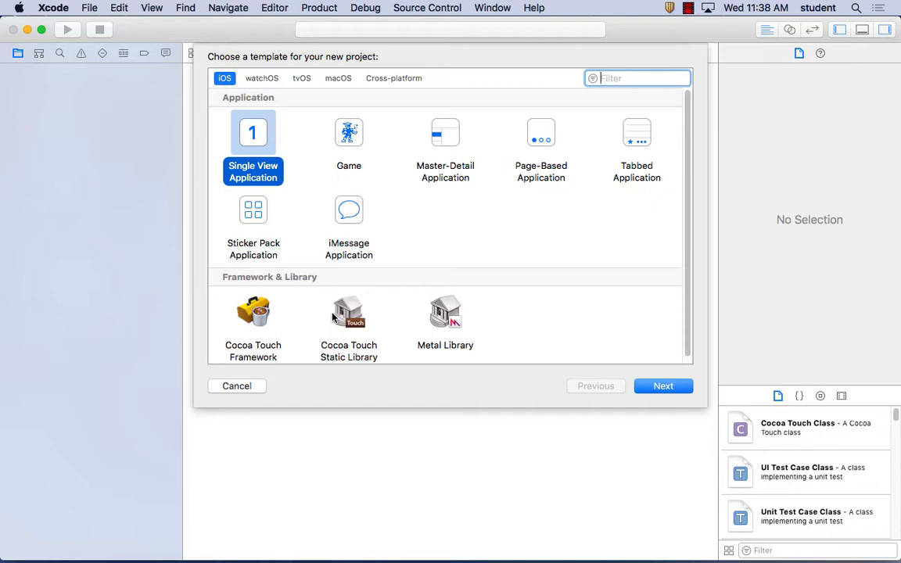
{"action": "left_click", "coordinate": [660, 386]}
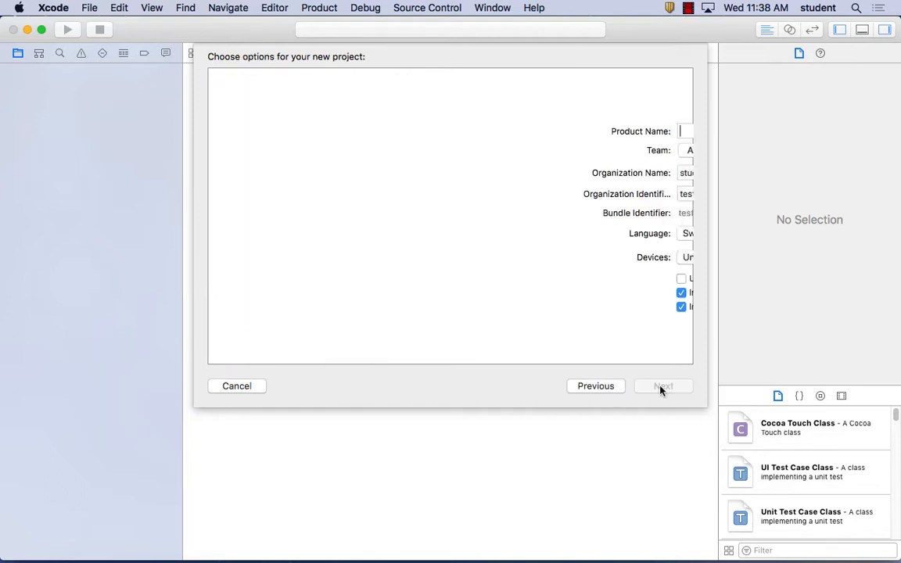
{"action": "type", "text": "tedst"}
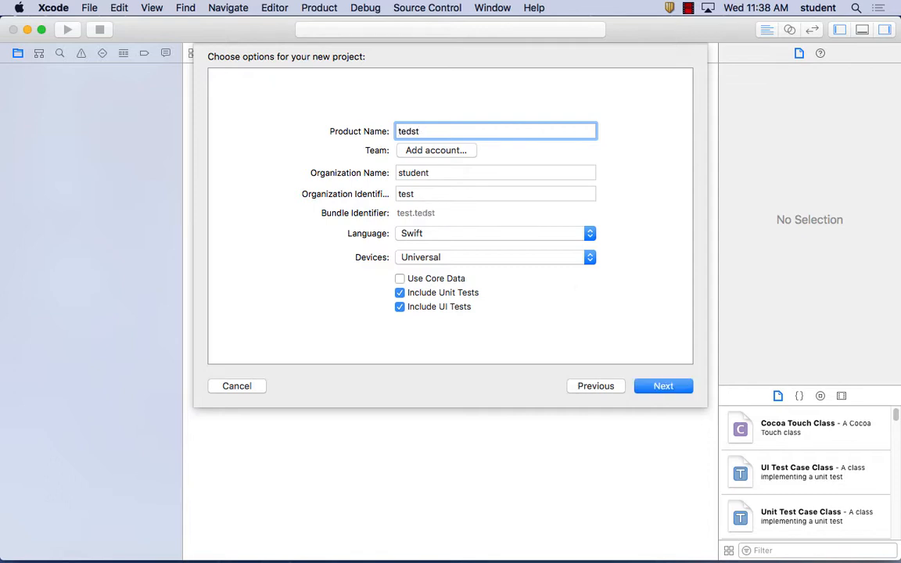
{"action": "left_click", "coordinate": [677, 388]}
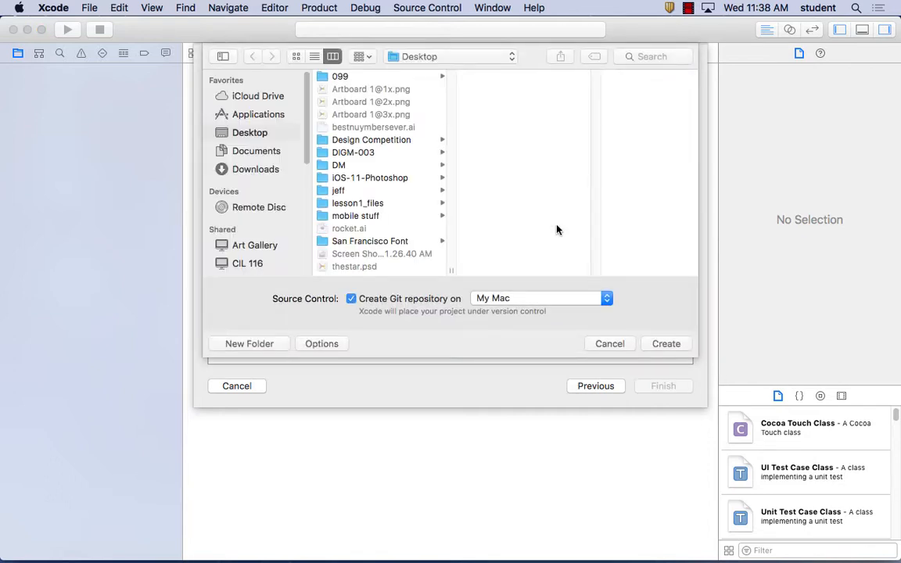
{"action": "left_click", "coordinate": [666, 344]}
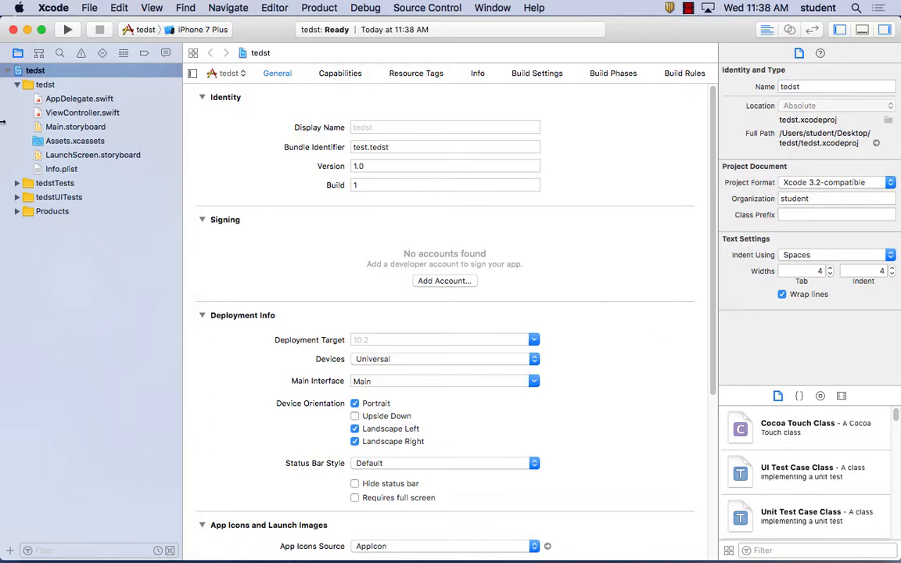
Open Main.storyboard at 75% zoom and examine the contents of the View Controller Scene
{"action": "left_click", "coordinate": [53, 128]}
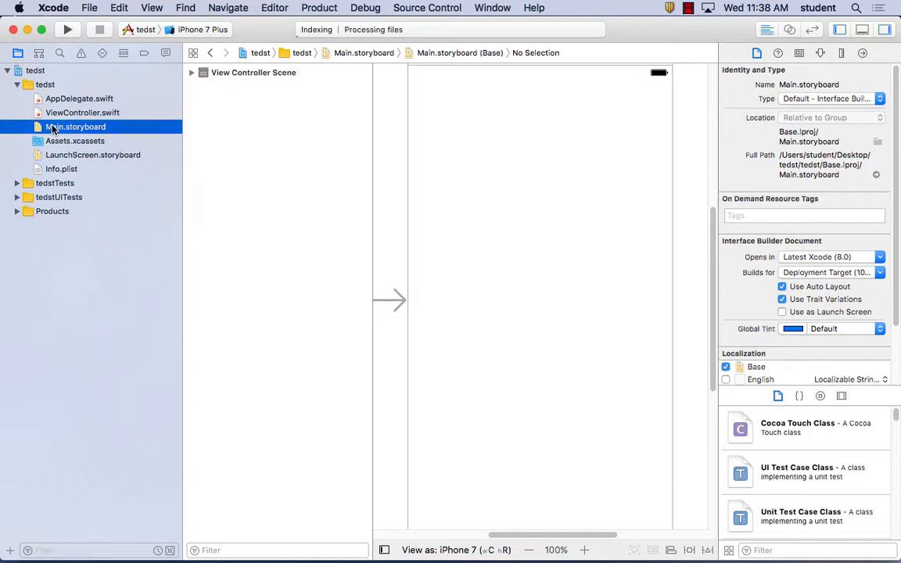
{"action": "left_click", "coordinate": [528, 550]}
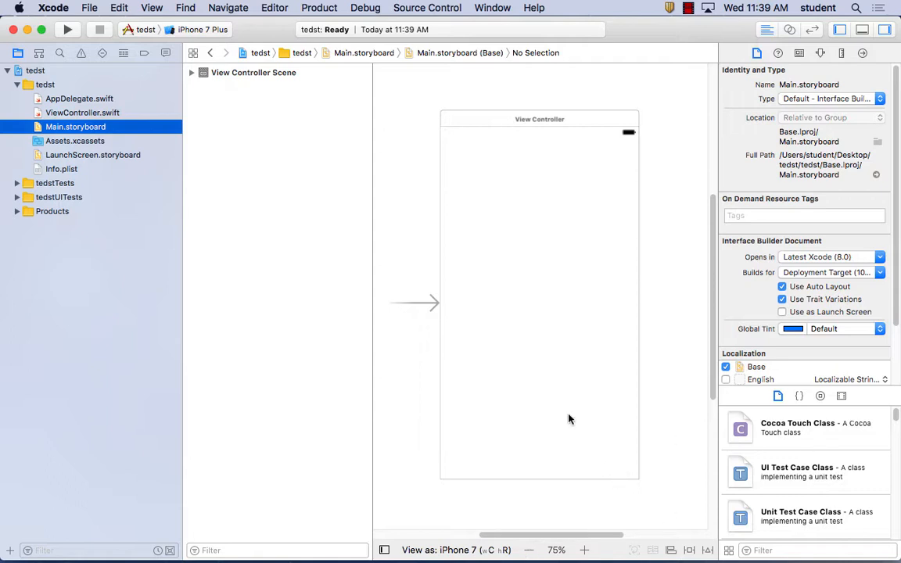
{"action": "left_click", "coordinate": [192, 72]}
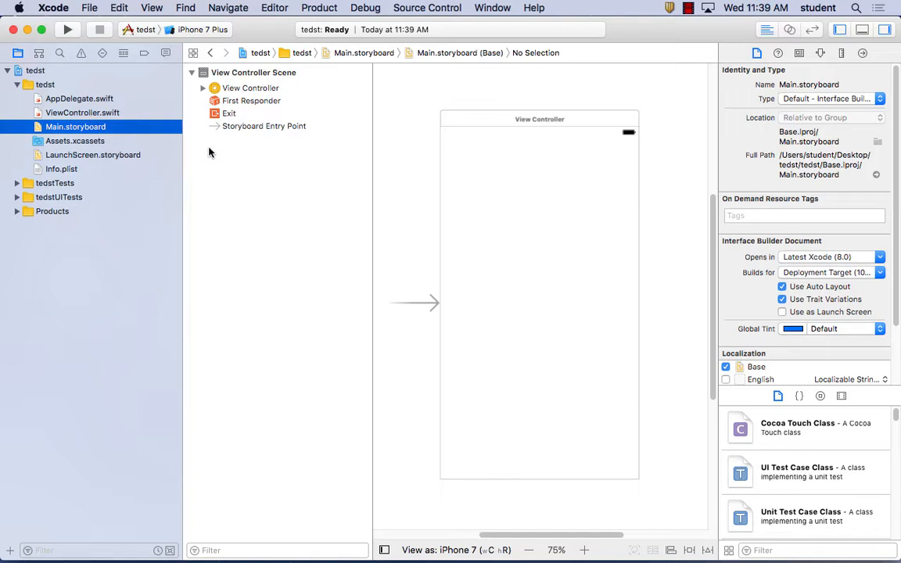
{"action": "left_click", "coordinate": [203, 87]}
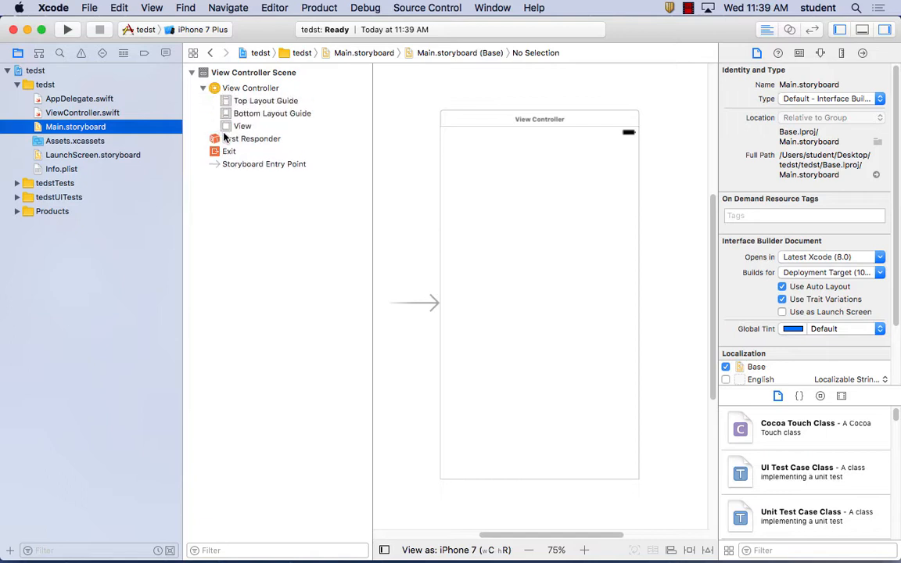
{"action": "left_click", "coordinate": [203, 87]}
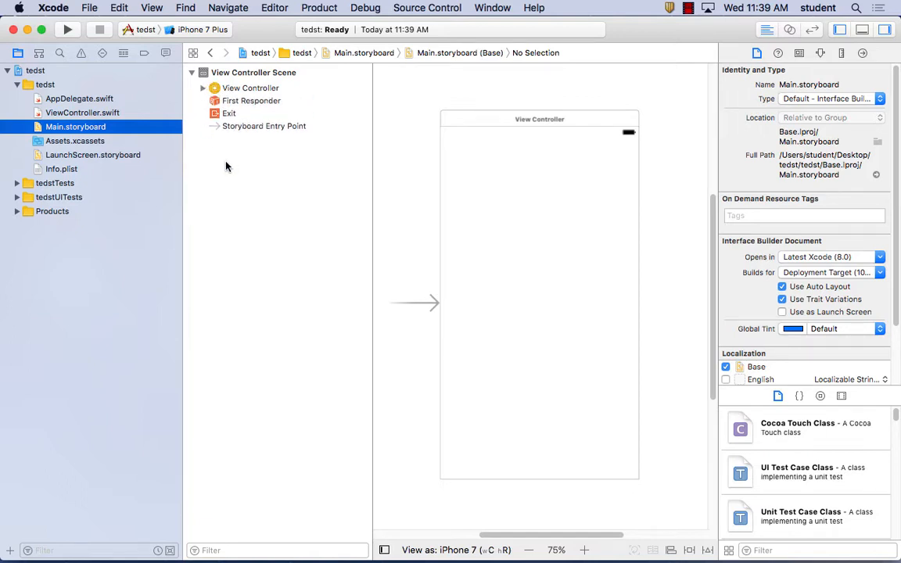
Add a new image set to Assets.xcassets and select its 1x slot
{"action": "left_click", "coordinate": [76, 142]}
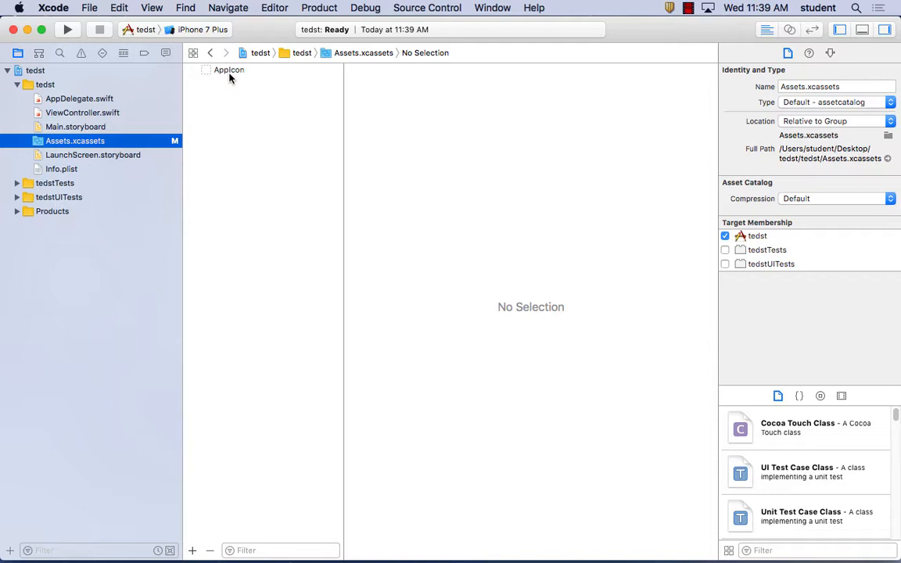
{"action": "right_click", "coordinate": [231, 91]}
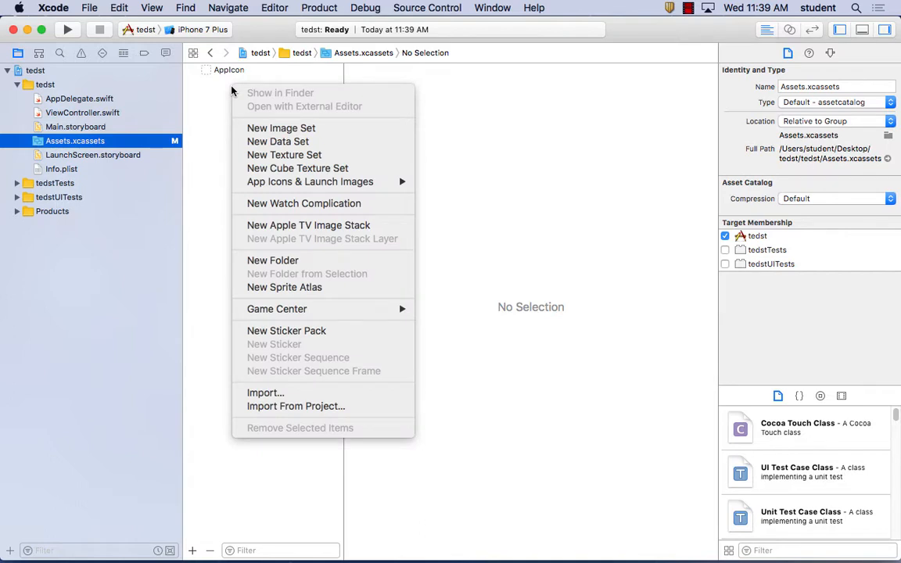
{"action": "left_click", "coordinate": [295, 130]}
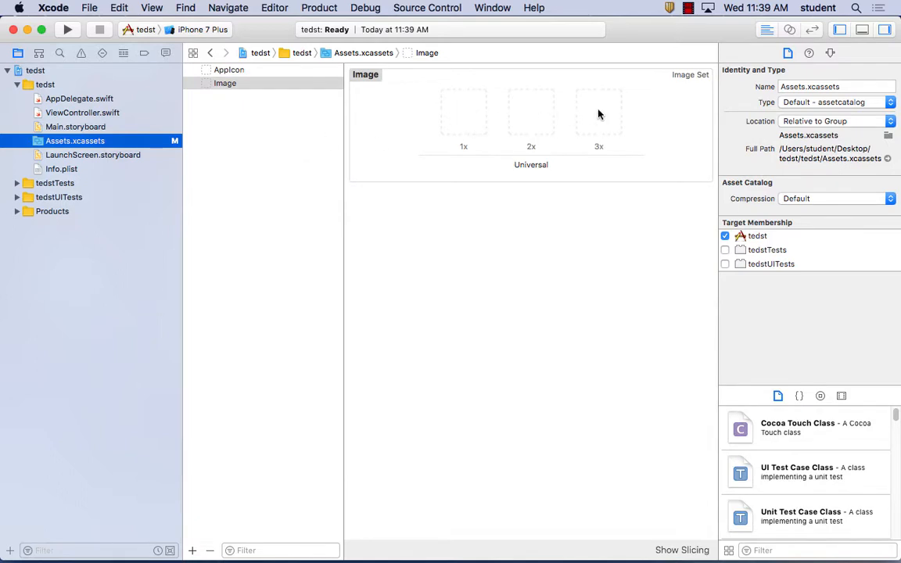
{"action": "left_click", "coordinate": [461, 124]}
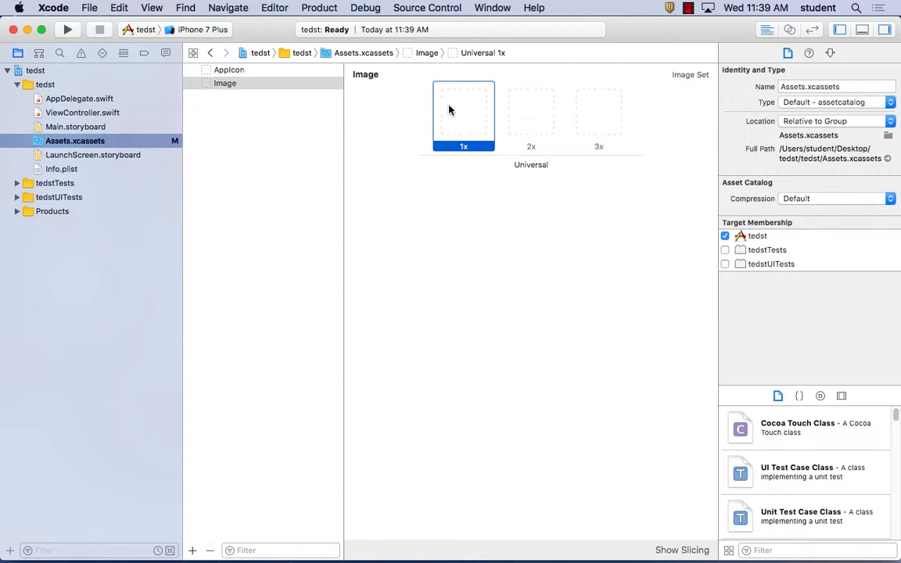
{"action": "left_click", "coordinate": [90, 7]}
{"action": "mouse_move", "coordinate": [145, 83]}
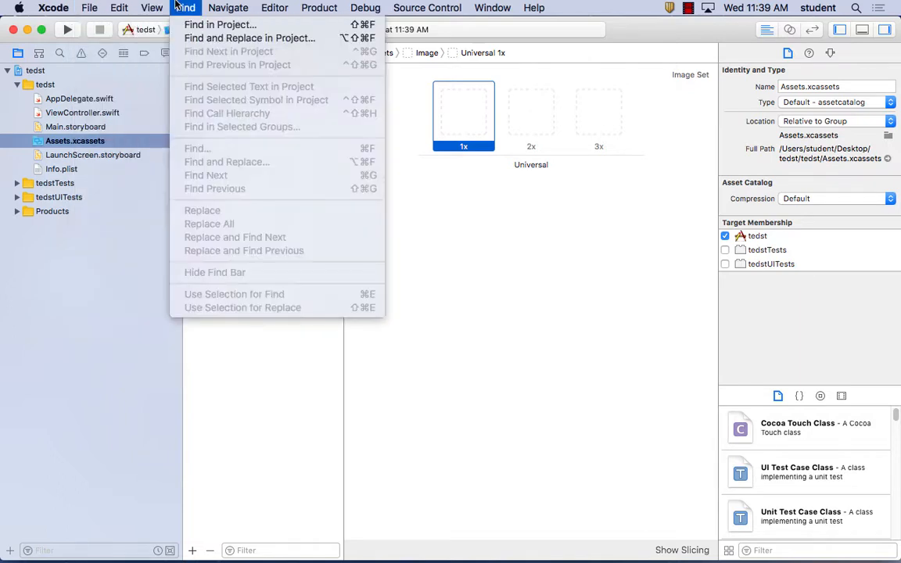
{"action": "left_click", "coordinate": [125, 6]}
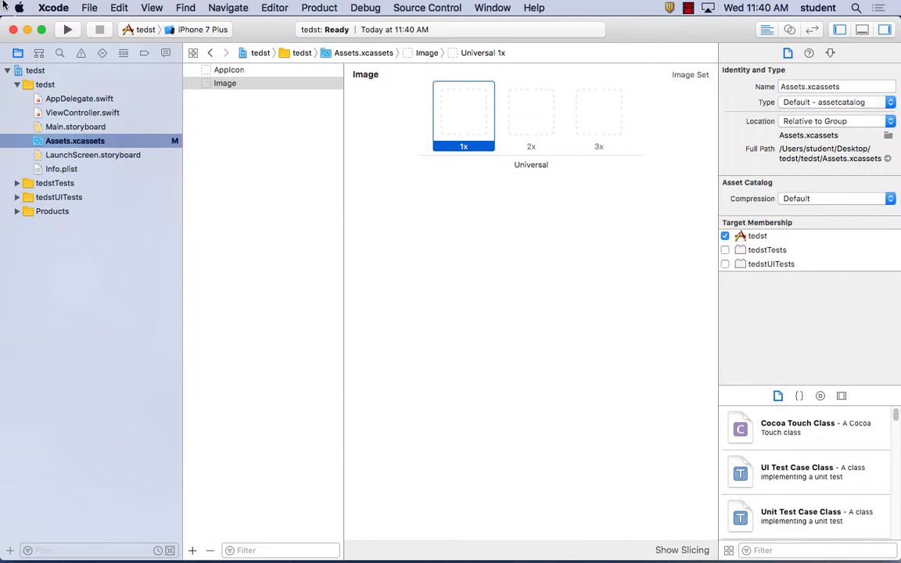
Leave Xcode and close the Macintosh HD window to clear the desktop
{"action": "left_click", "coordinate": [35, 5]}
{"action": "left_click", "coordinate": [91, 166]}
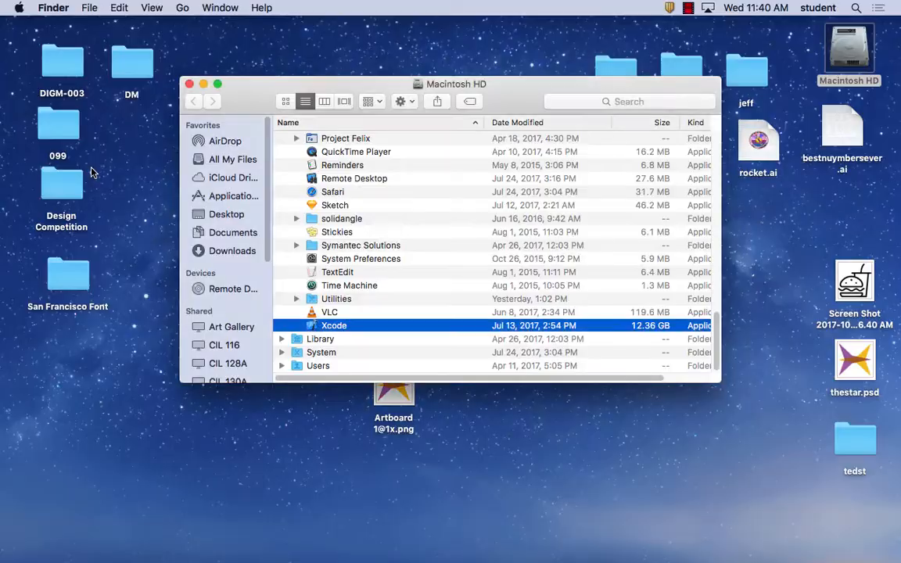
{"action": "left_click_drag", "start_coordinate": [243, 91], "coordinate": [233, 83]}
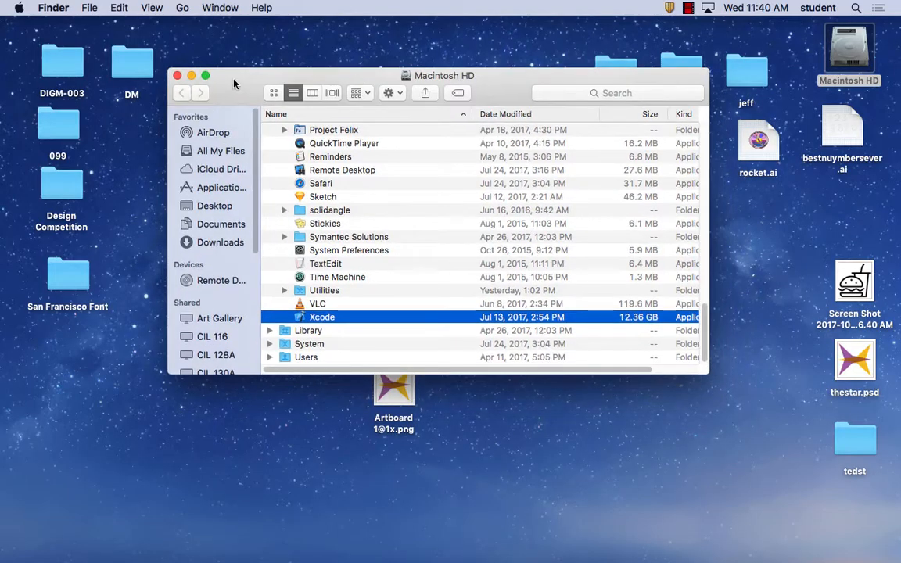
{"action": "left_click", "coordinate": [177, 75]}
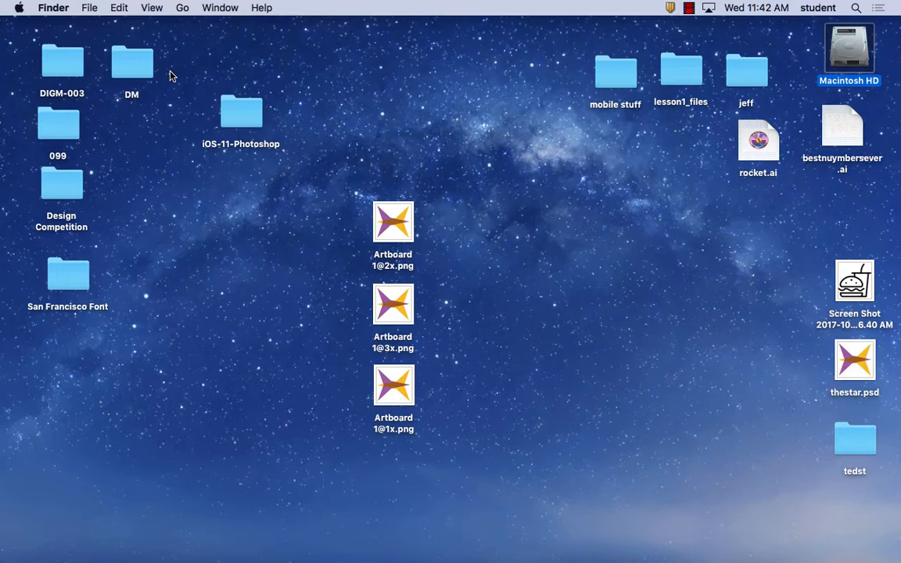
Switch to Firefox and review the App Icon design advice and the color space and layer requirements under App Icon Attributes
{"action": "mouse_move", "coordinate": [237, 559]}
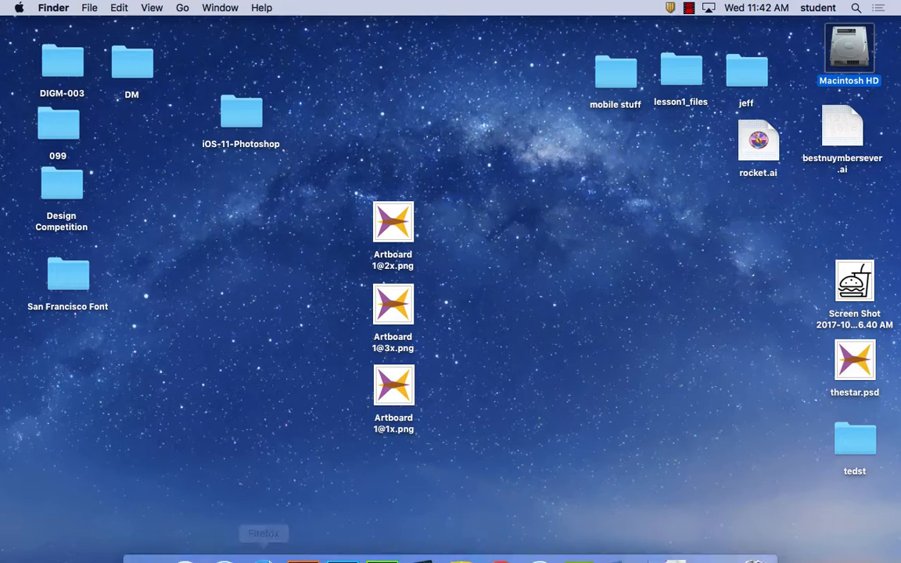
{"action": "left_click", "coordinate": [264, 538]}
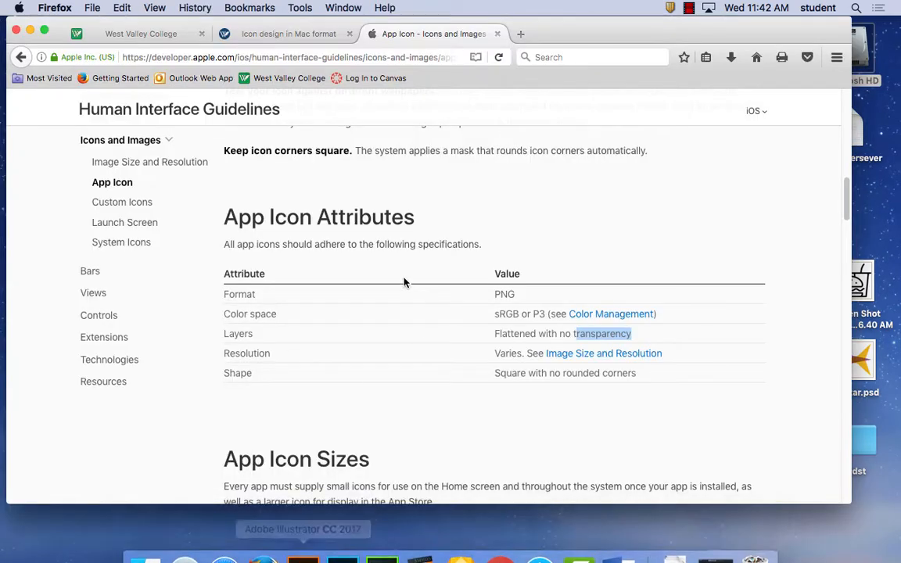
{"action": "left_click_drag", "start_coordinate": [842, 219], "coordinate": [846, 157]}
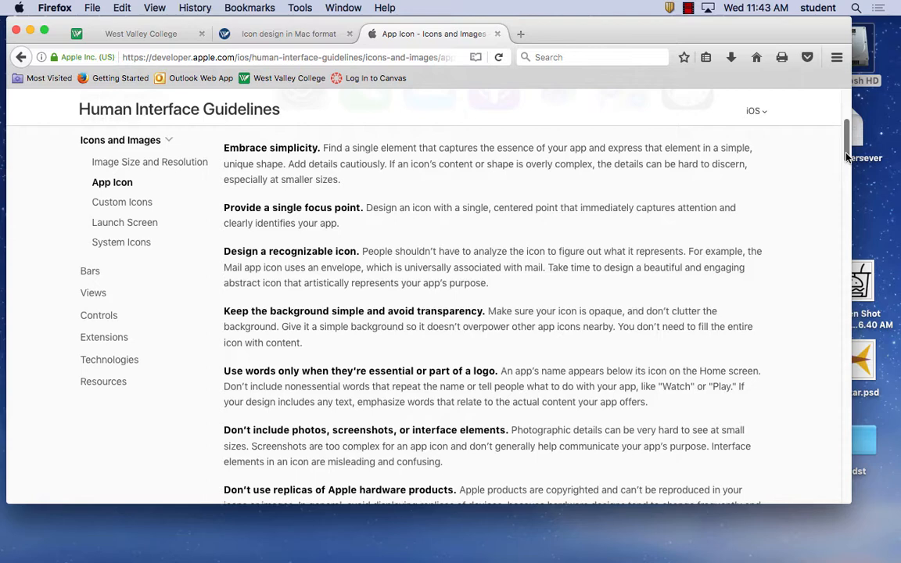
{"action": "left_click_drag", "start_coordinate": [845, 156], "coordinate": [846, 185]}
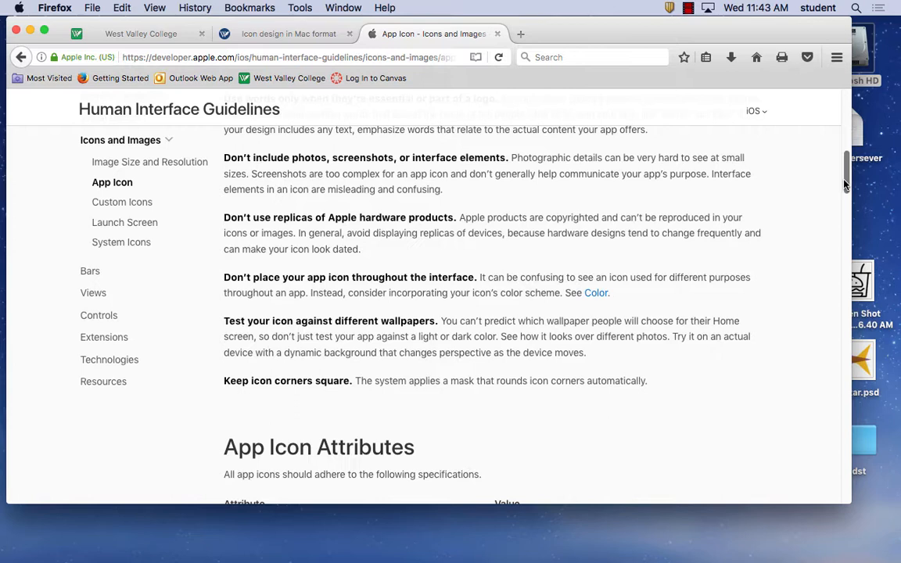
{"action": "left_click_drag", "start_coordinate": [845, 184], "coordinate": [846, 209]}
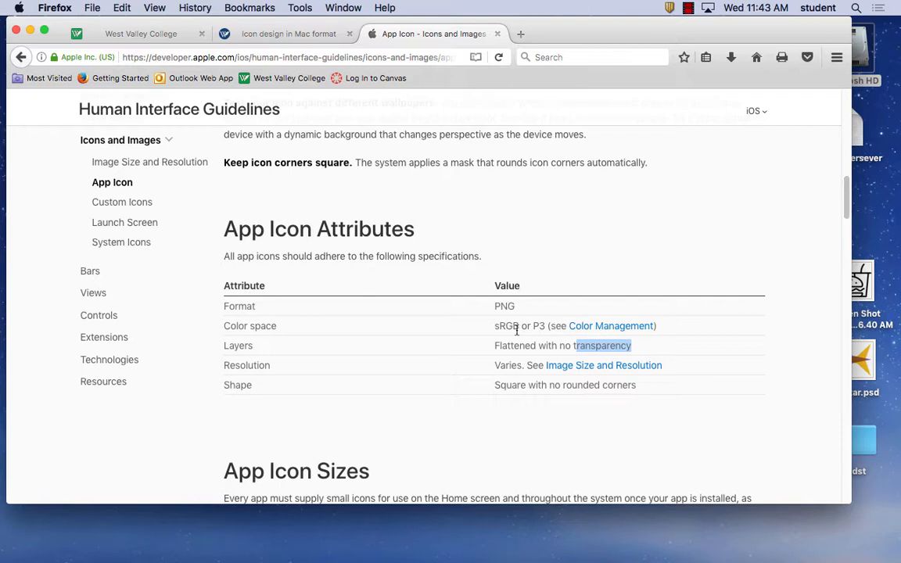
{"action": "left_click_drag", "start_coordinate": [517, 325], "coordinate": [496, 325]}
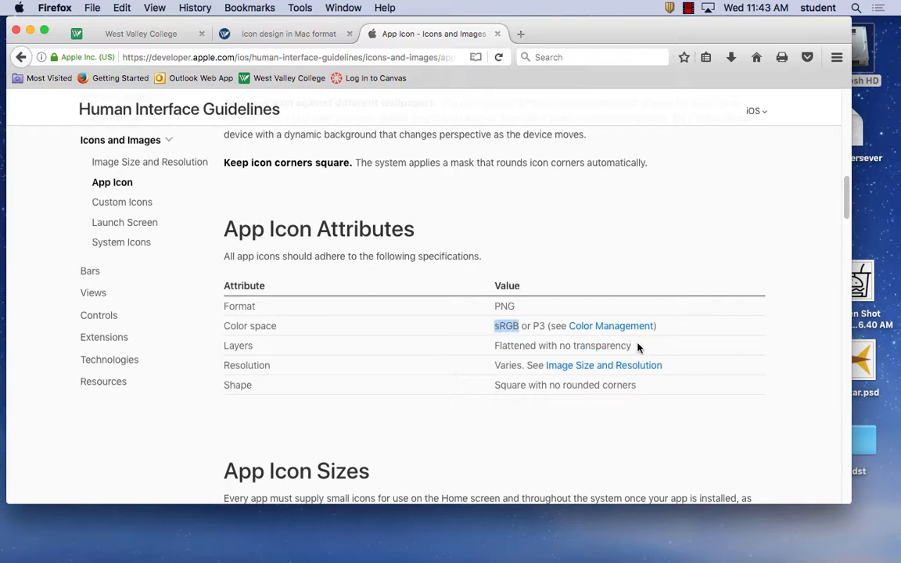
{"action": "left_click_drag", "start_coordinate": [637, 348], "coordinate": [499, 346]}
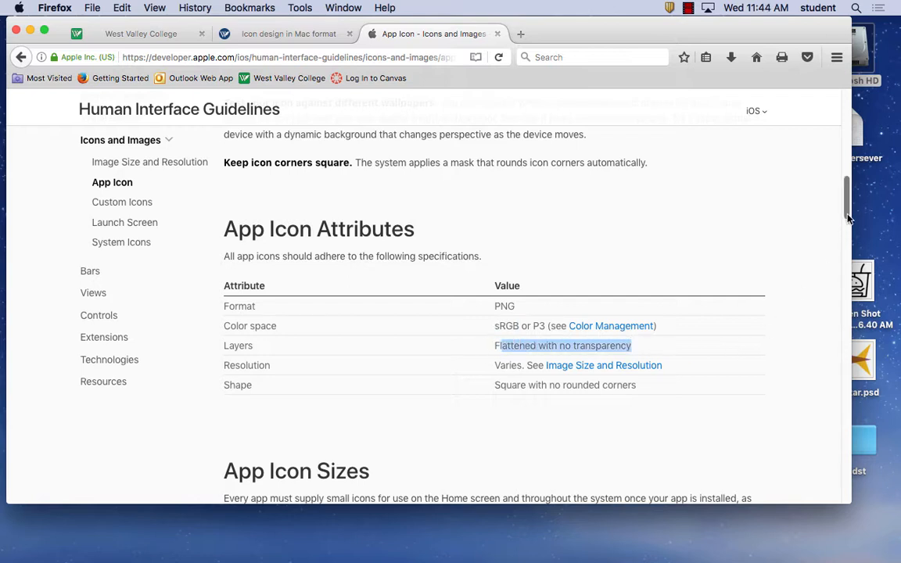
View the Image Size and Resolution guidelines, return to the App Icon page and examine the icon sizes for each device
{"action": "scroll", "coordinate": [846, 229], "scroll_direction": "down", "scroll_amount": 4}
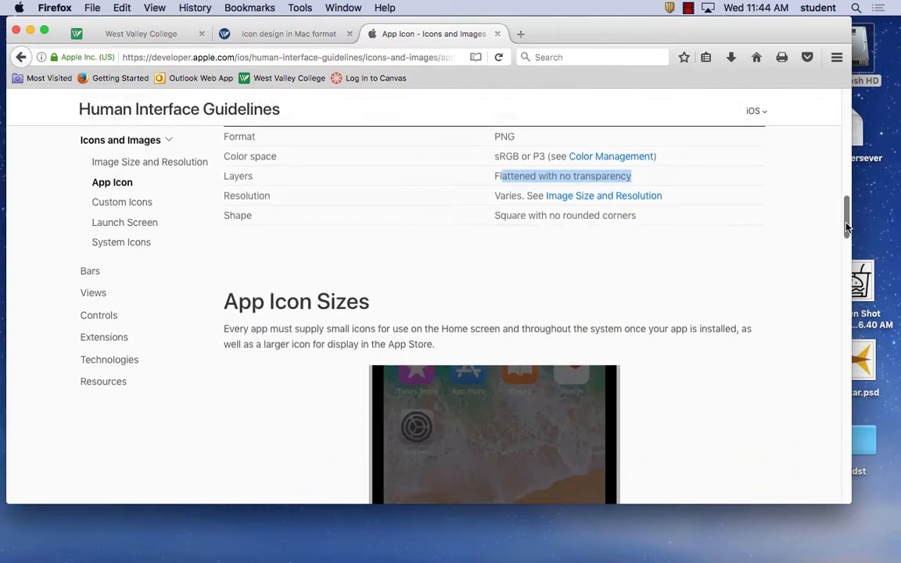
{"action": "left_click", "coordinate": [581, 195]}
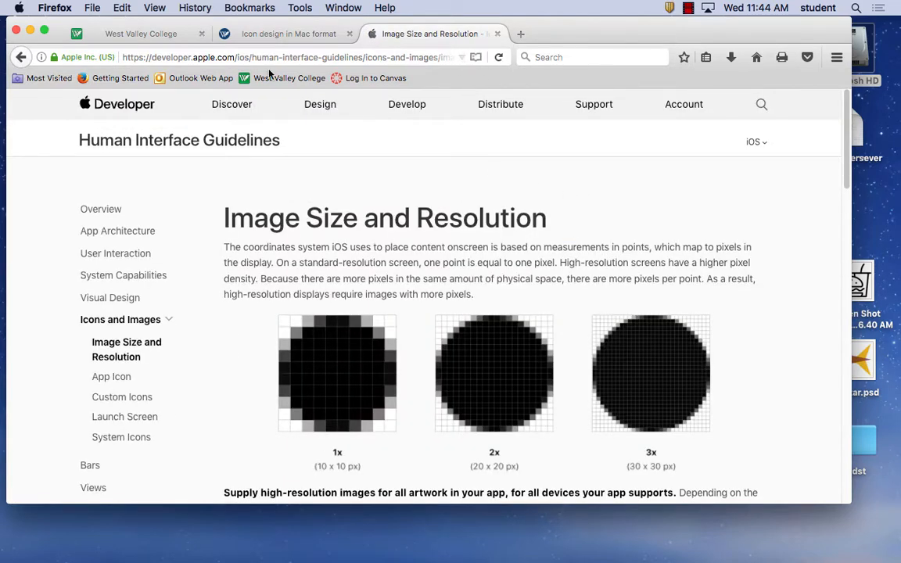
{"action": "left_click", "coordinate": [21, 57]}
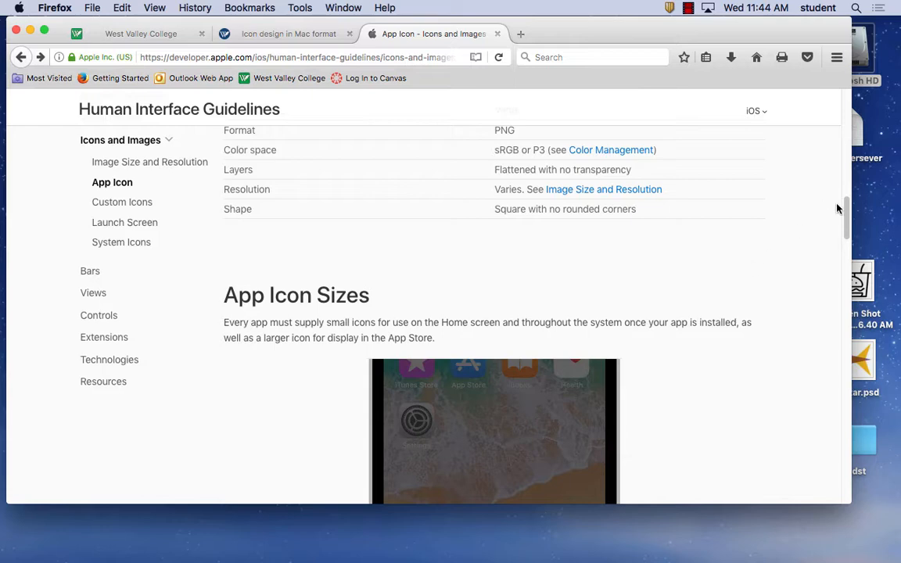
{"action": "left_click_drag", "start_coordinate": [847, 217], "coordinate": [848, 262]}
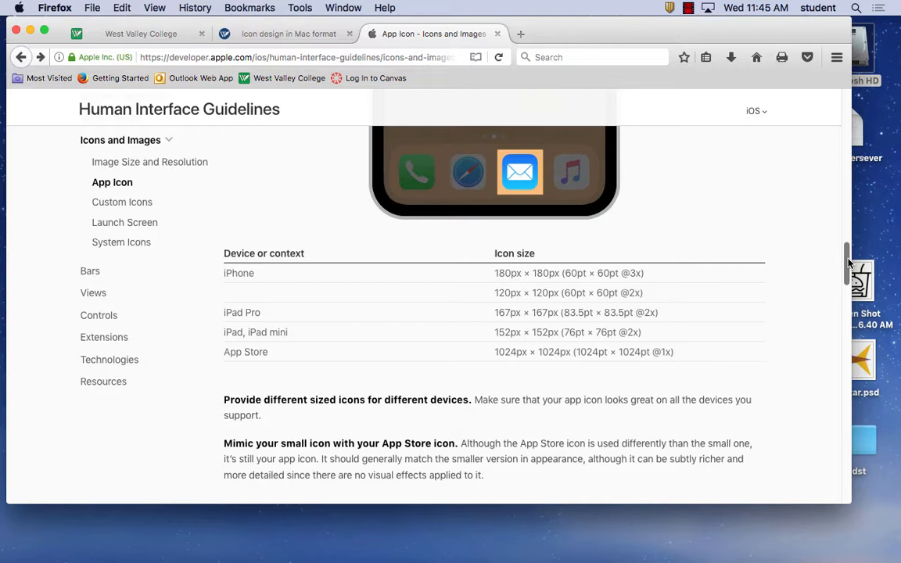
View the Settings and notification icon sizes for the App Icon, and examine the tab bar icon sizes in the Custom Icons guidelines
{"action": "left_click_drag", "start_coordinate": [849, 264], "coordinate": [872, 355]}
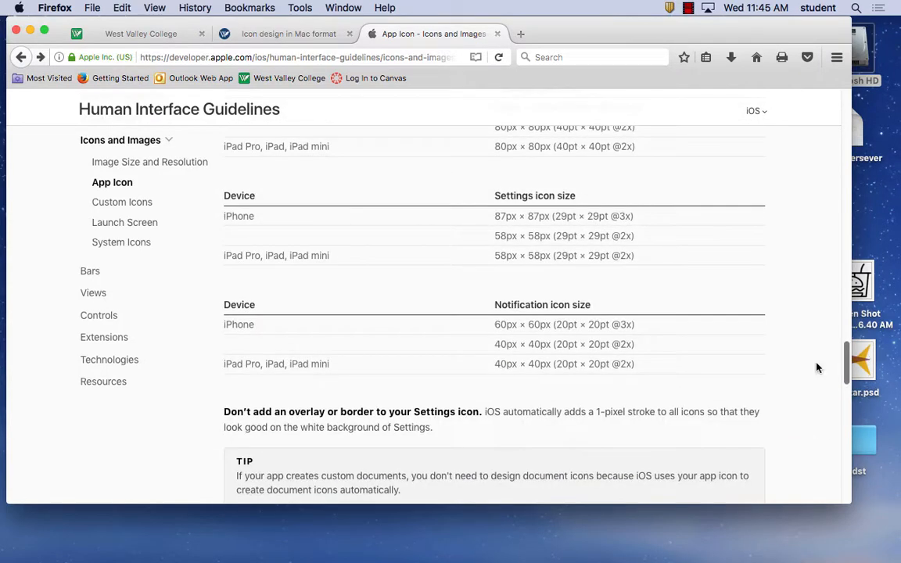
{"action": "left_click", "coordinate": [141, 206]}
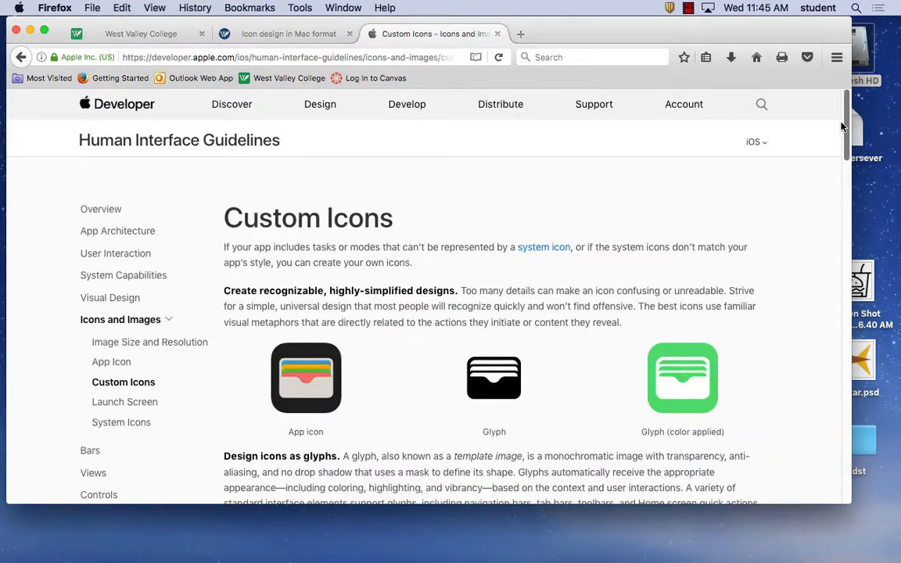
{"action": "left_click_drag", "start_coordinate": [843, 127], "coordinate": [881, 355]}
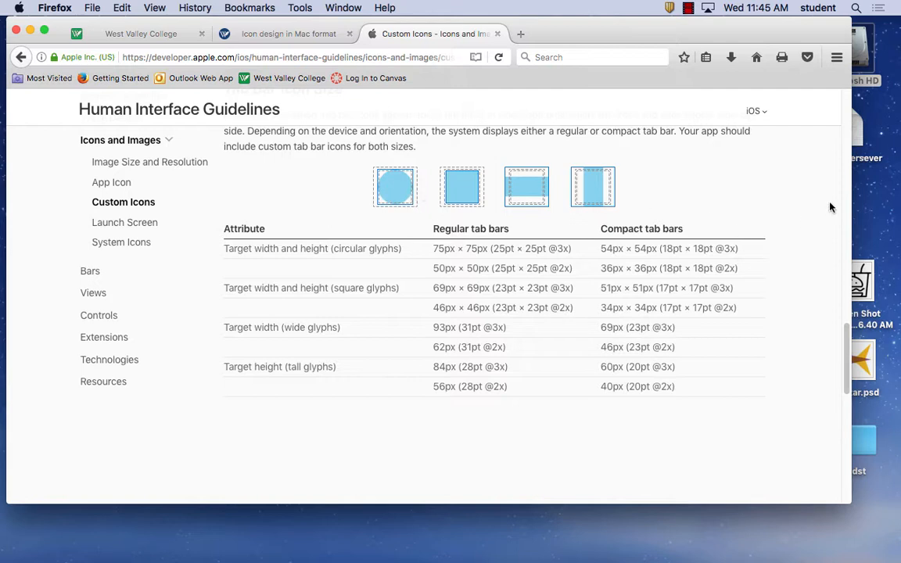
{"action": "mouse_move", "coordinate": [846, 337]}
{"action": "left_mouse_down"}
{"action": "mouse_move", "coordinate": [846, 413]}
{"action": "mouse_move", "coordinate": [845, 325]}
{"action": "left_mouse_up"}
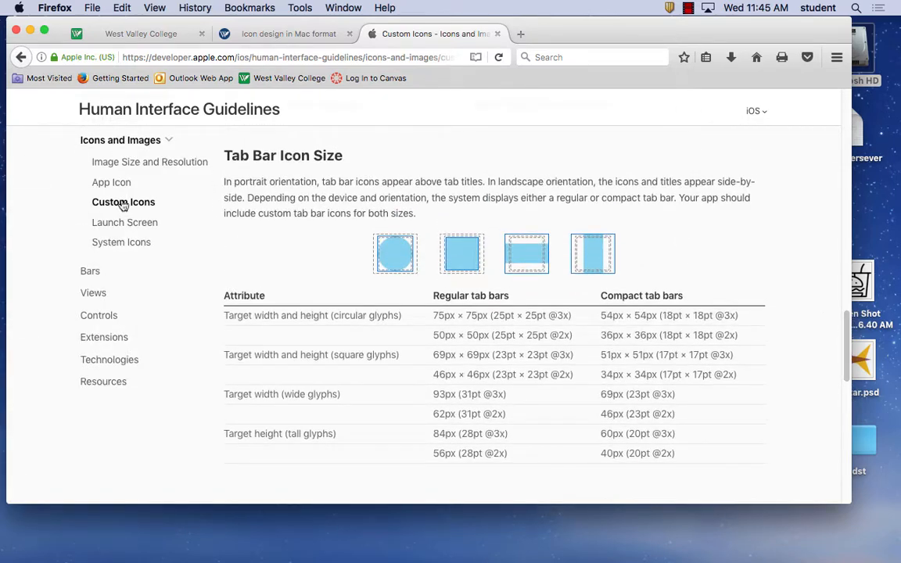
View the static image sizes per device in the Launch Screen guidelines and look through the System Icons guidelines
{"action": "left_click", "coordinate": [134, 223]}
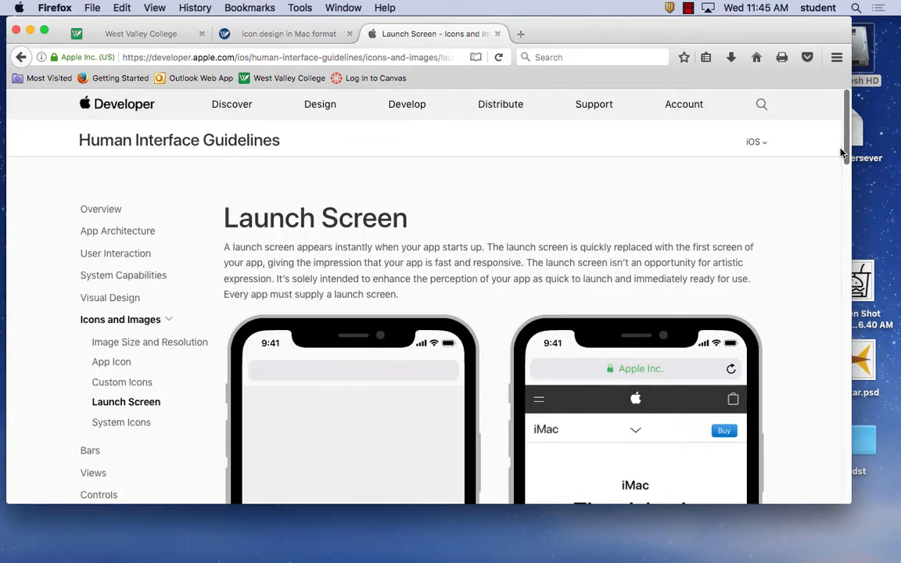
{"action": "left_click_drag", "start_coordinate": [843, 153], "coordinate": [847, 366]}
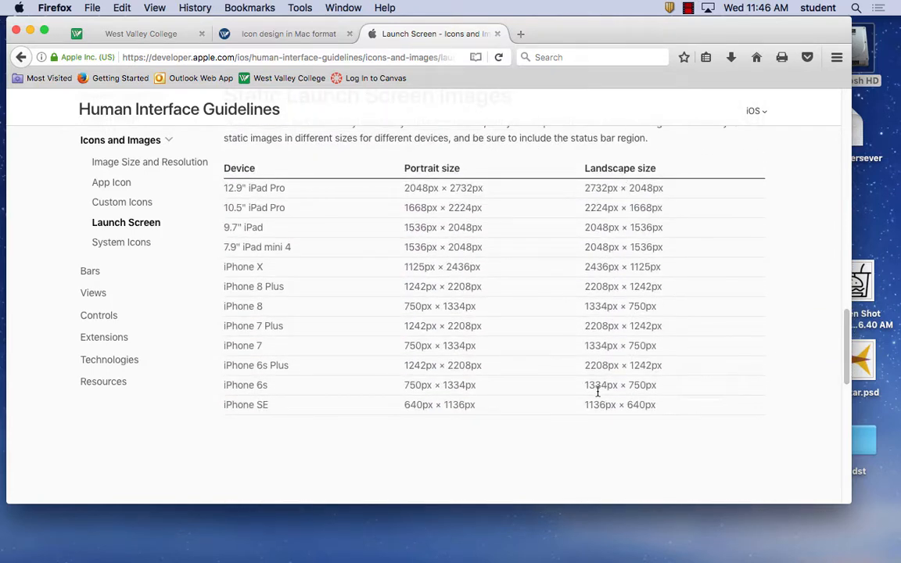
{"action": "left_click", "coordinate": [146, 248]}
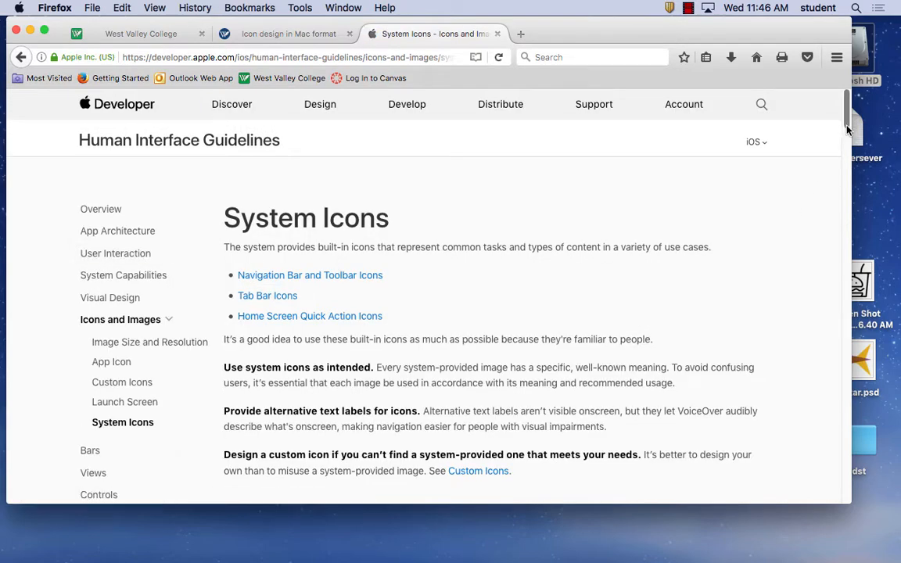
{"action": "scroll", "coordinate": [849, 165], "scroll_direction": "down", "scroll_amount": 10}
{"action": "left_click_drag", "start_coordinate": [853, 180], "coordinate": [831, 115]}
Switch to Sketch, postpone the software update and create a new blank document
{"action": "mouse_move", "coordinate": [303, 560]}
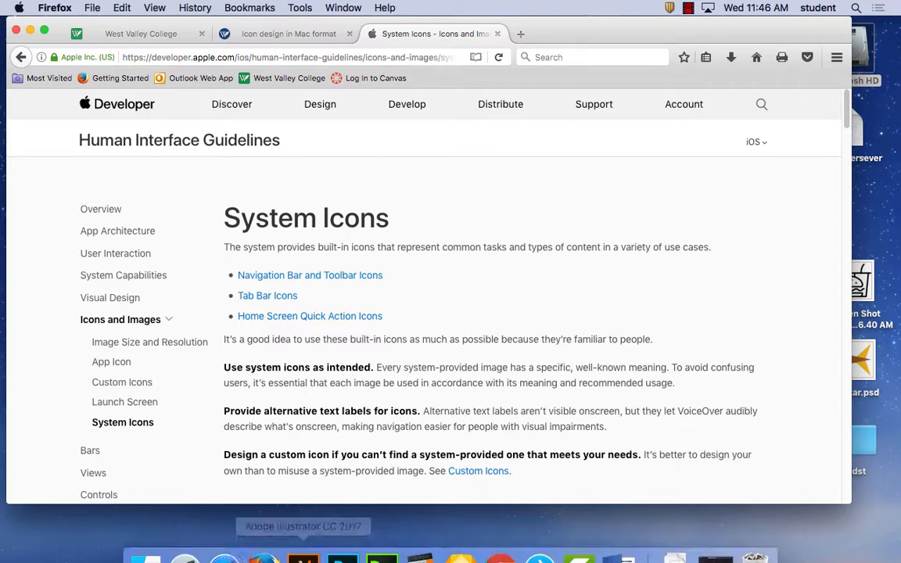
{"action": "left_click", "coordinate": [462, 539]}
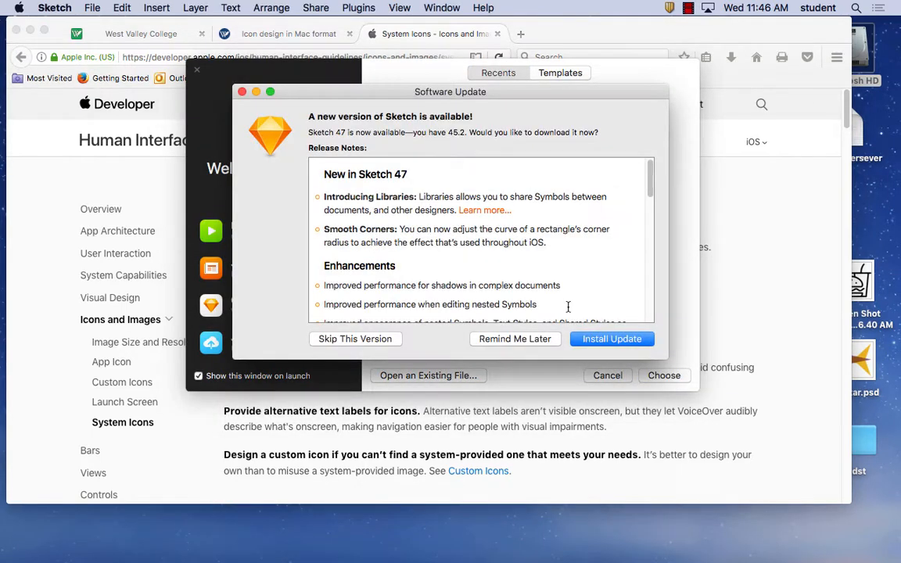
{"action": "left_click", "coordinate": [497, 339]}
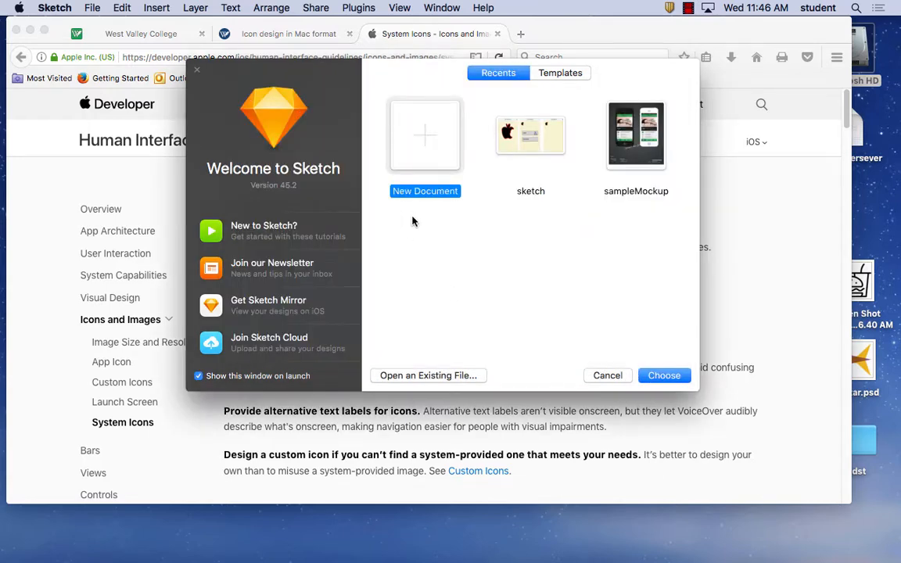
{"action": "double_click", "coordinate": [432, 143]}
Create another document from the iOS App Icon template
{"action": "left_click", "coordinate": [95, 7]}
{"action": "mouse_move", "coordinate": [103, 44]}
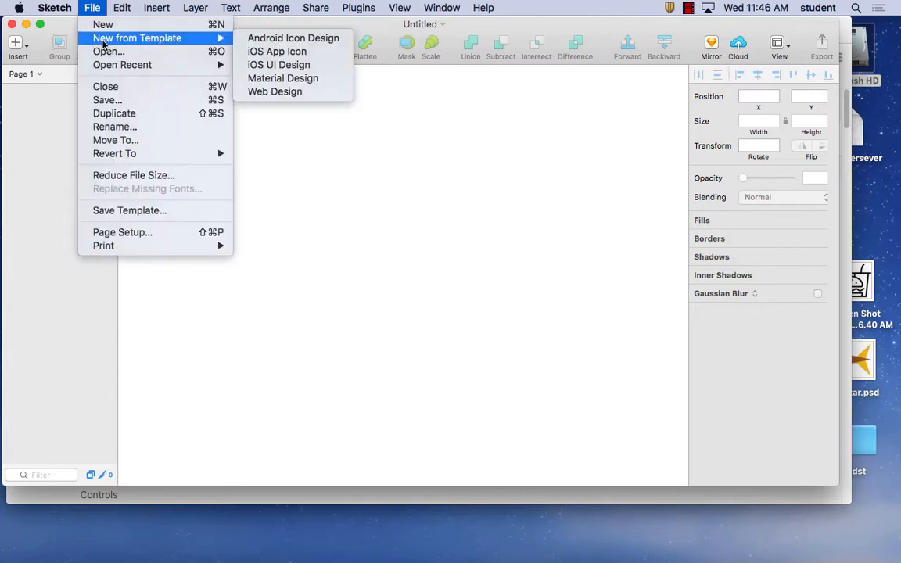
{"action": "left_click", "coordinate": [282, 57]}
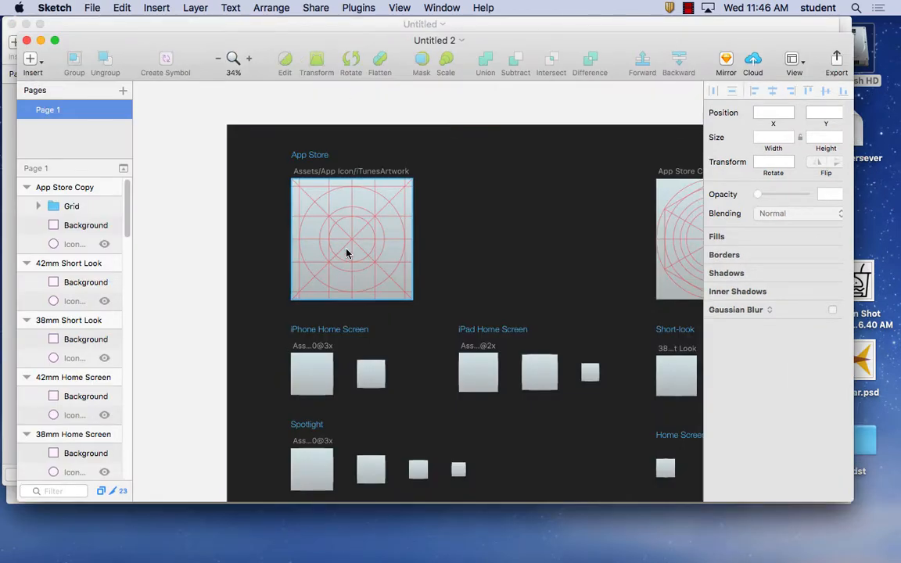
Select the App Store artwork's grid and examine the template's layout of icon sizes
{"action": "left_click", "coordinate": [403, 223]}
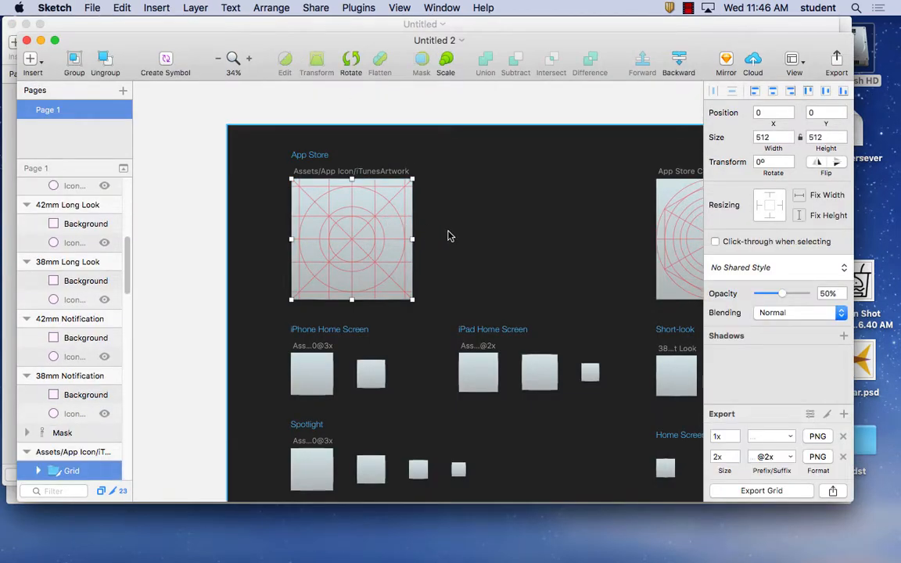
{"action": "left_click", "coordinate": [403, 231]}
{"action": "left_click", "coordinate": [402, 231]}
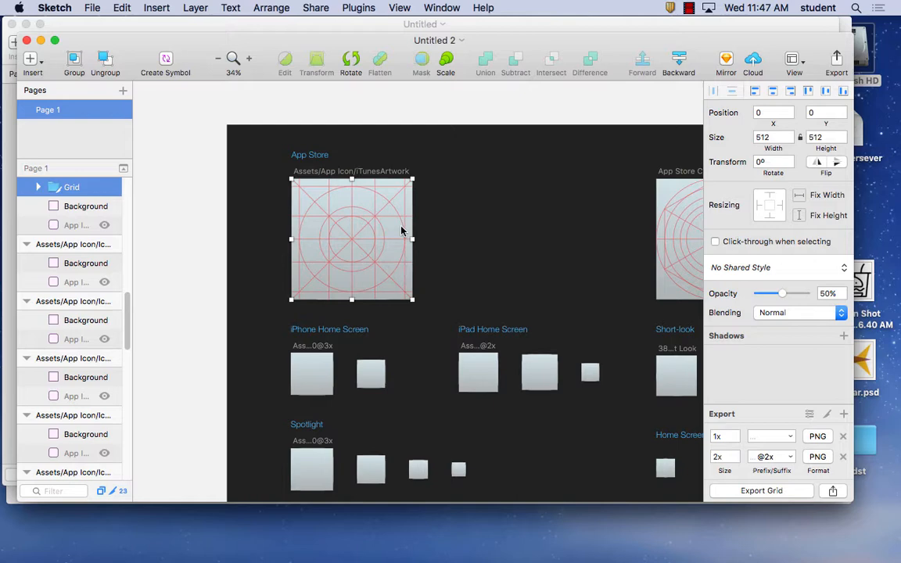
{"action": "key", "text": "super+minus"}
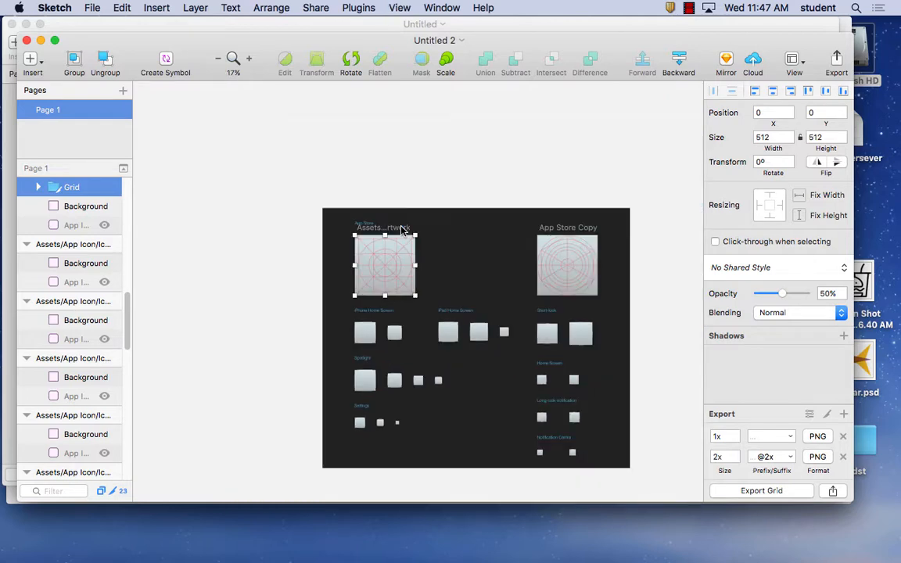
{"action": "left_click_drag", "start_coordinate": [450, 342], "coordinate": [352, 292]}
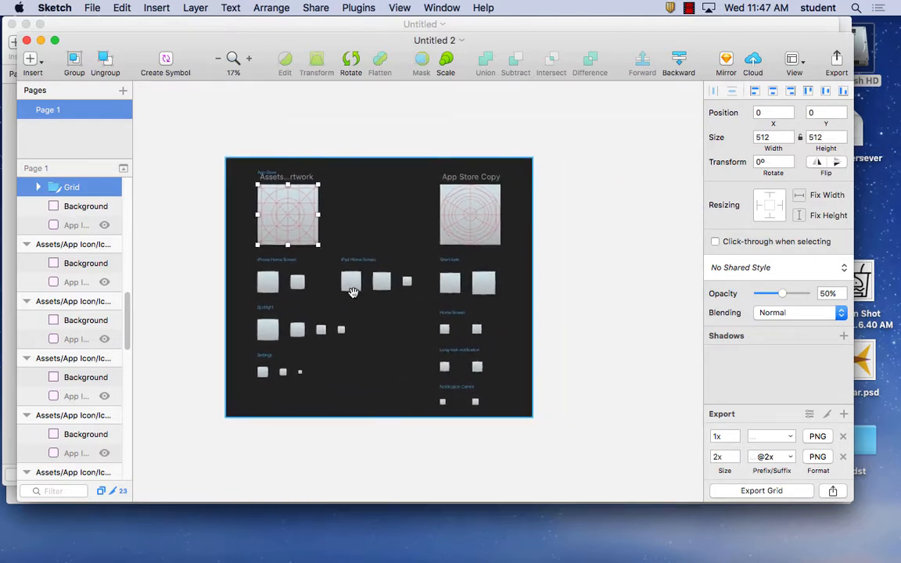
{"action": "key", "text": "super+plus"}
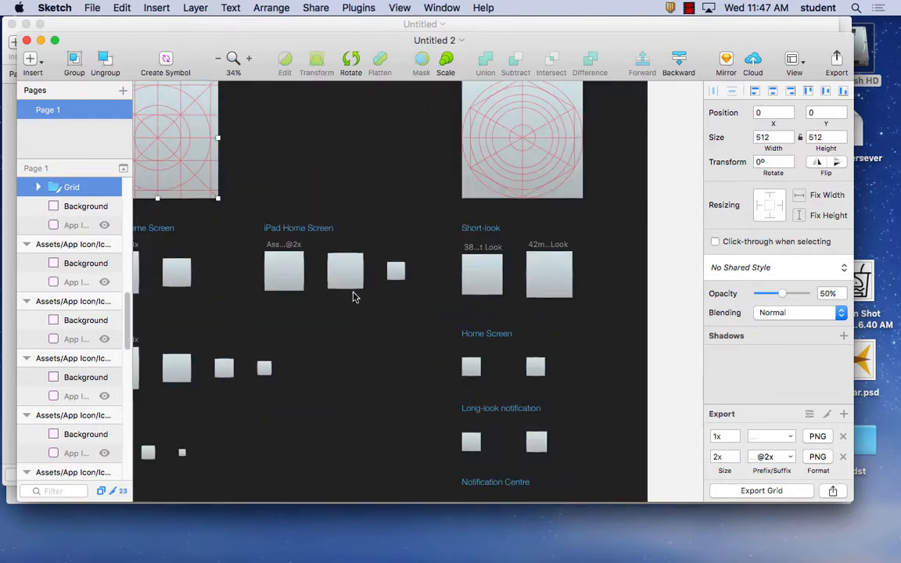
{"action": "key", "text": "super+minus"}
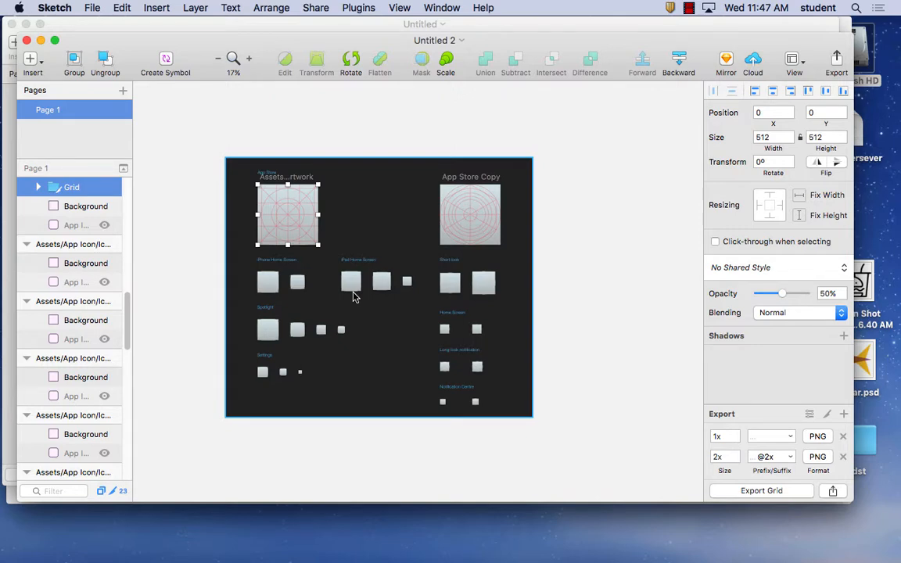
Quit Sketch and close the System Icons guidelines page in Firefox
{"action": "left_click", "coordinate": [55, 8]}
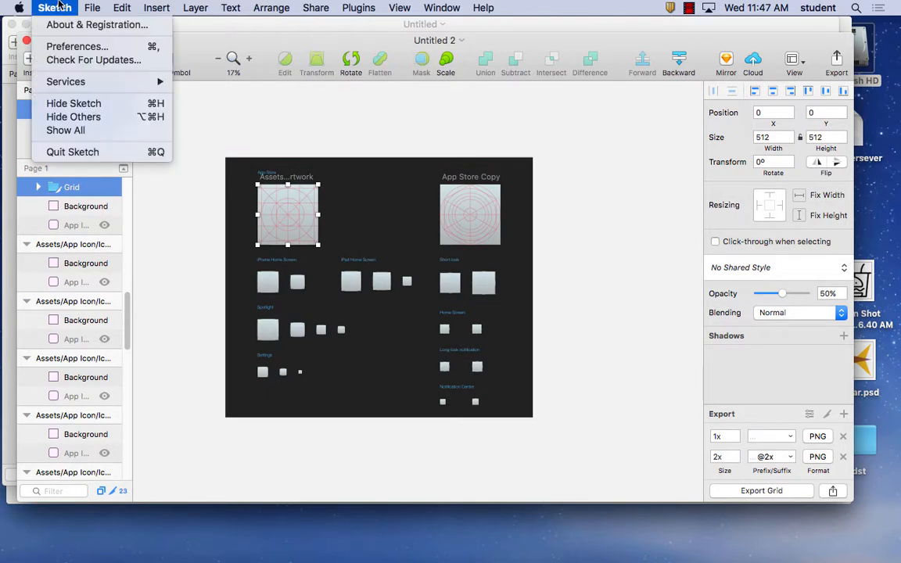
{"action": "left_click", "coordinate": [98, 154]}
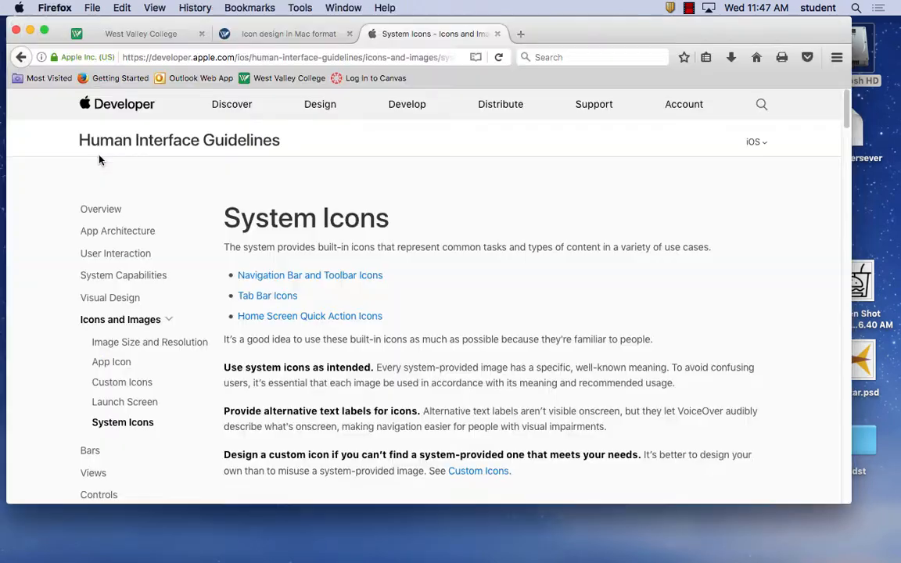
{"action": "left_click", "coordinate": [498, 36]}
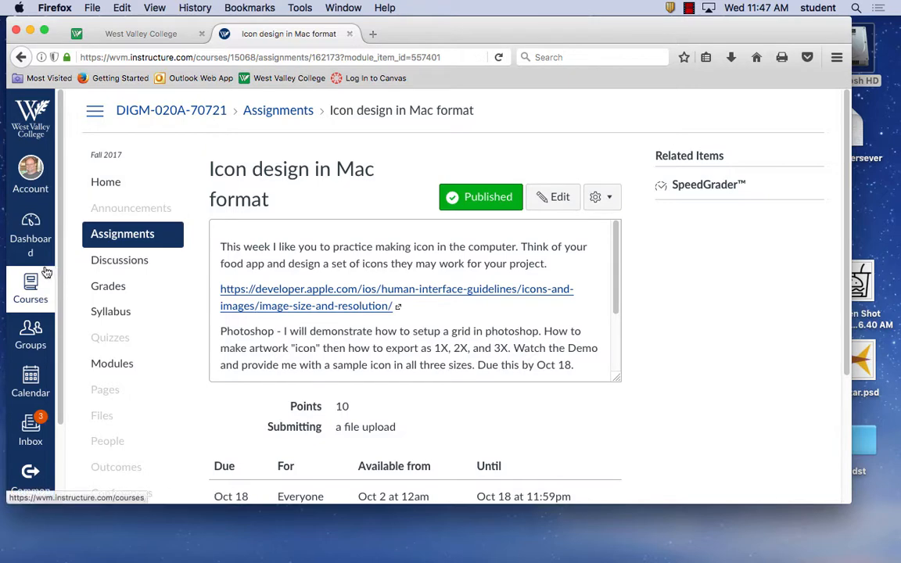
Log out of the Canvas account, close its page and quit Firefox
{"action": "left_click", "coordinate": [33, 165]}
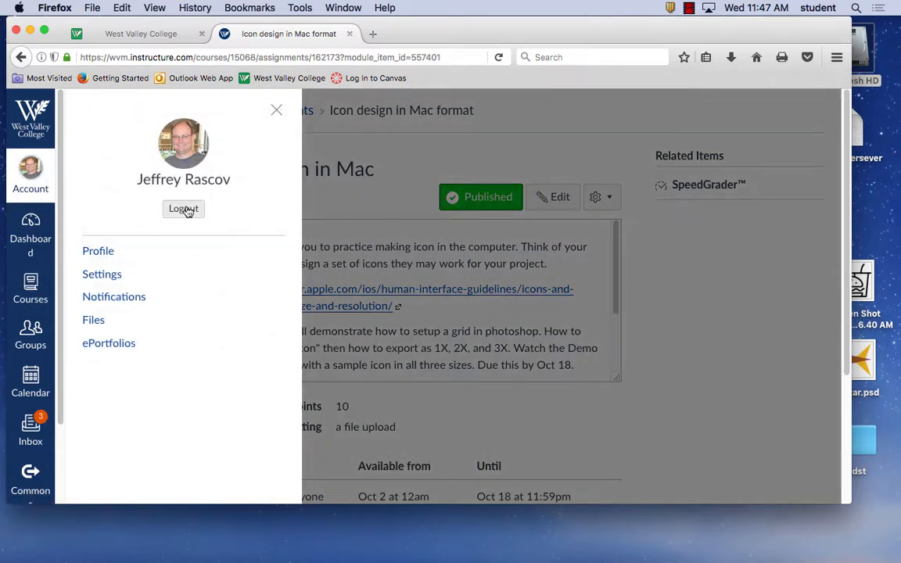
{"action": "left_click", "coordinate": [186, 209]}
{"action": "left_click", "coordinate": [349, 34]}
{"action": "left_click", "coordinate": [53, 7]}
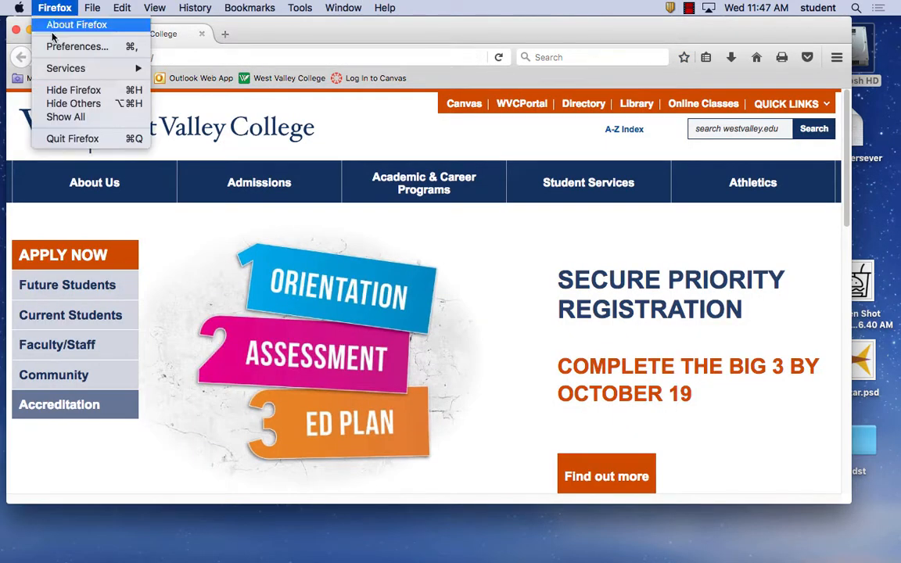
{"action": "left_click", "coordinate": [79, 139]}
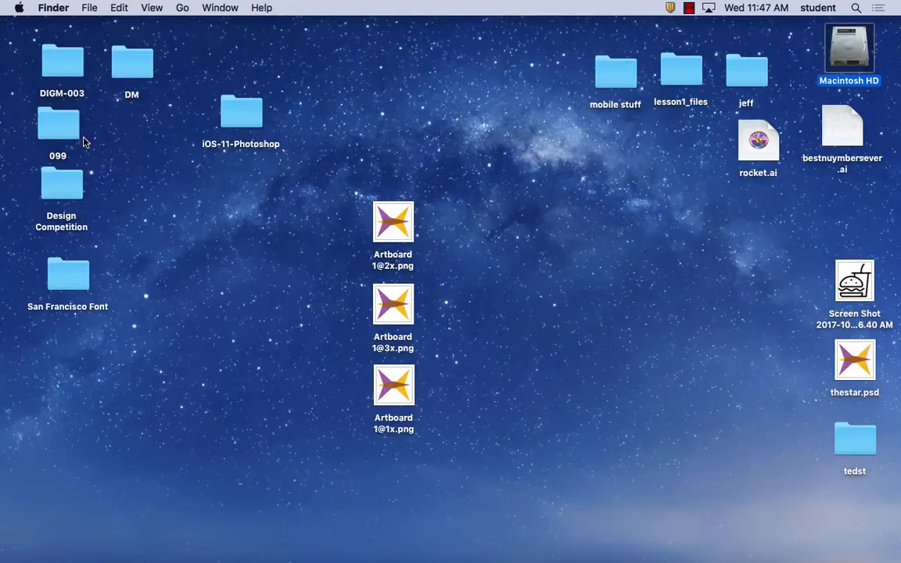